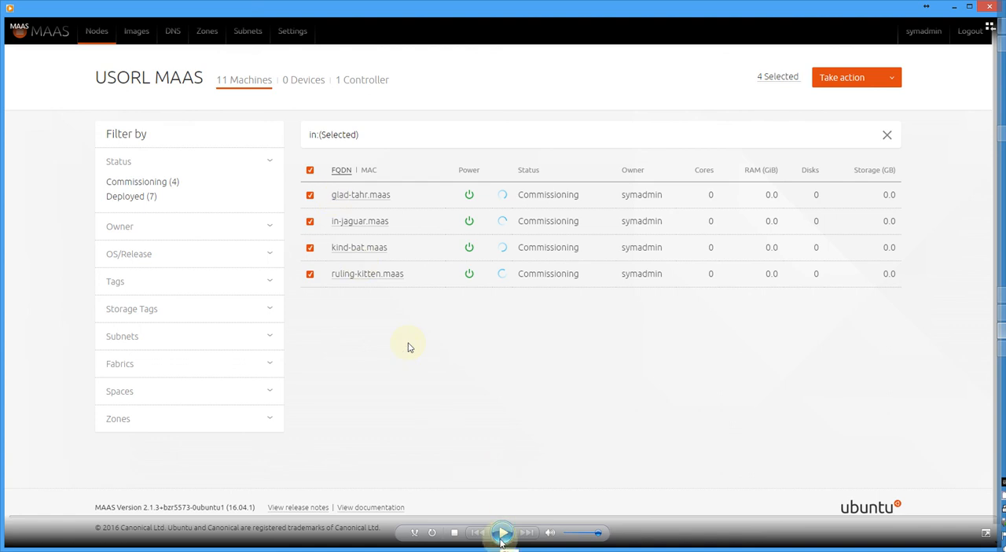
left_click(501, 539)
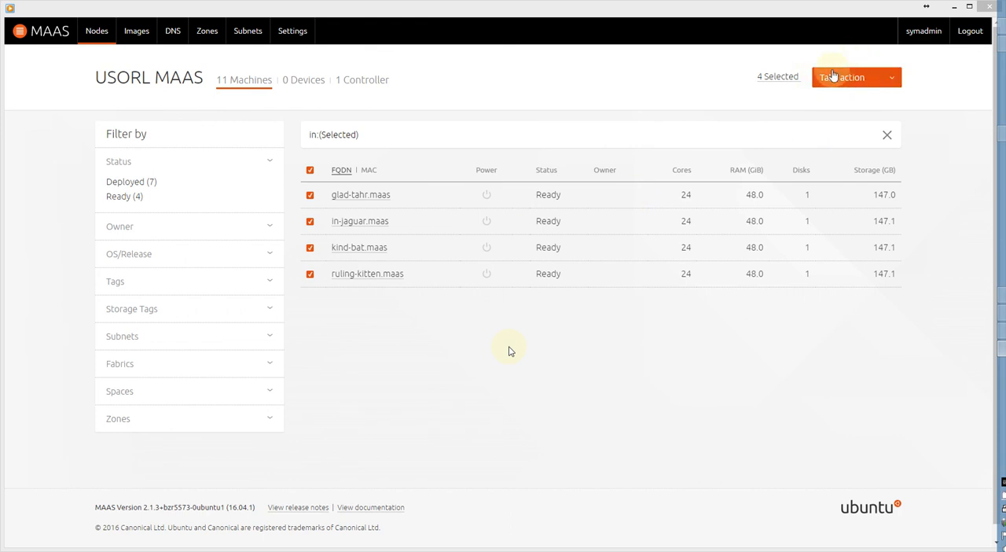
left_click(880, 78)
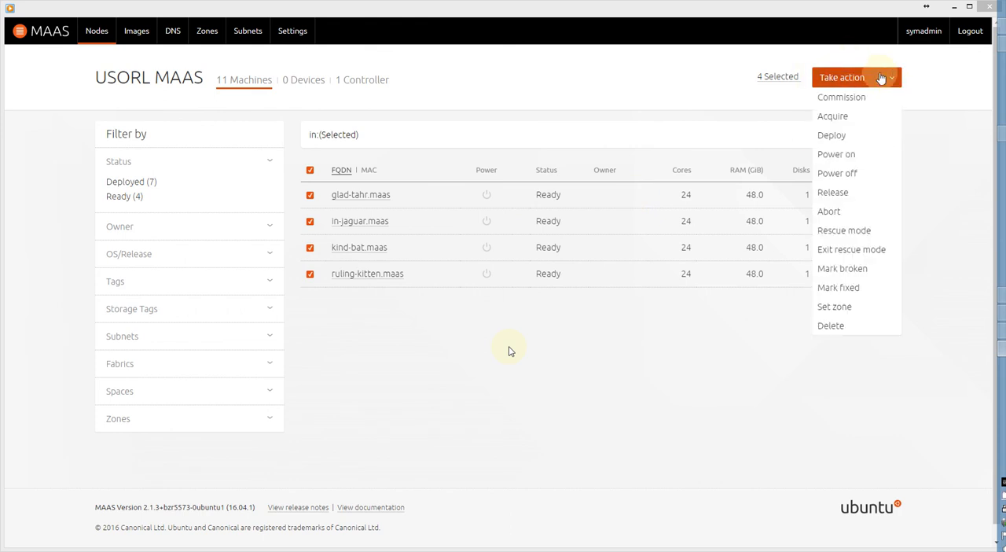
left_click(834, 138)
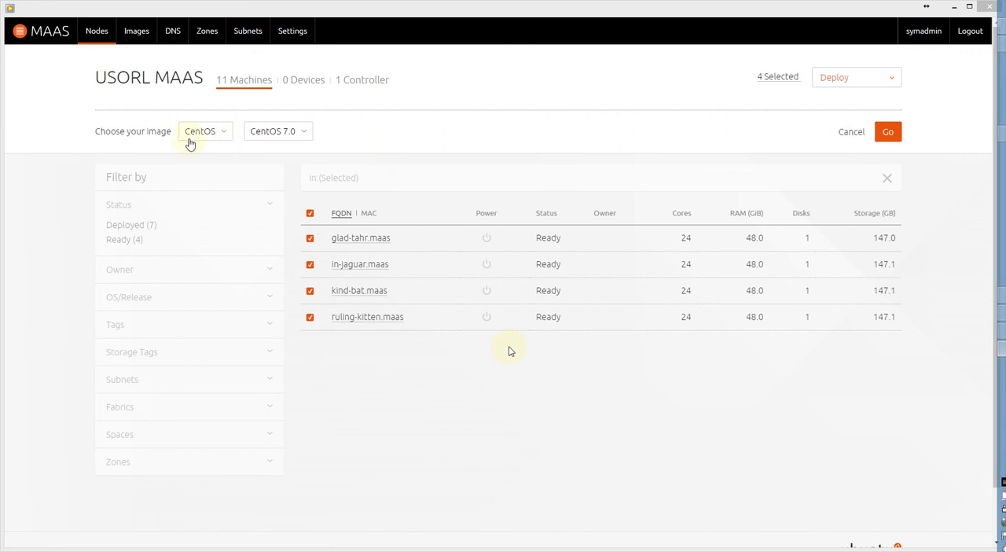
left_click(225, 134)
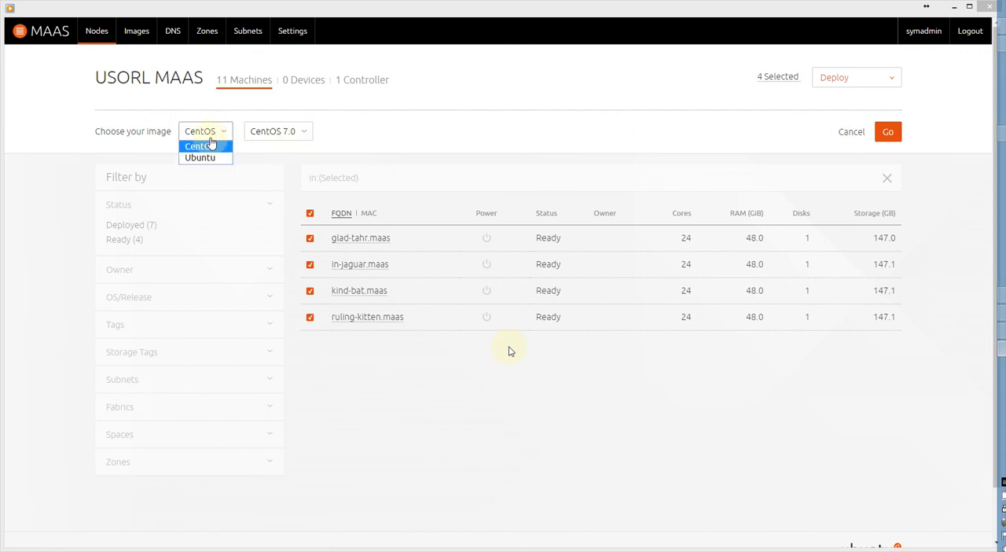
left_click(210, 162)
left_click(287, 136)
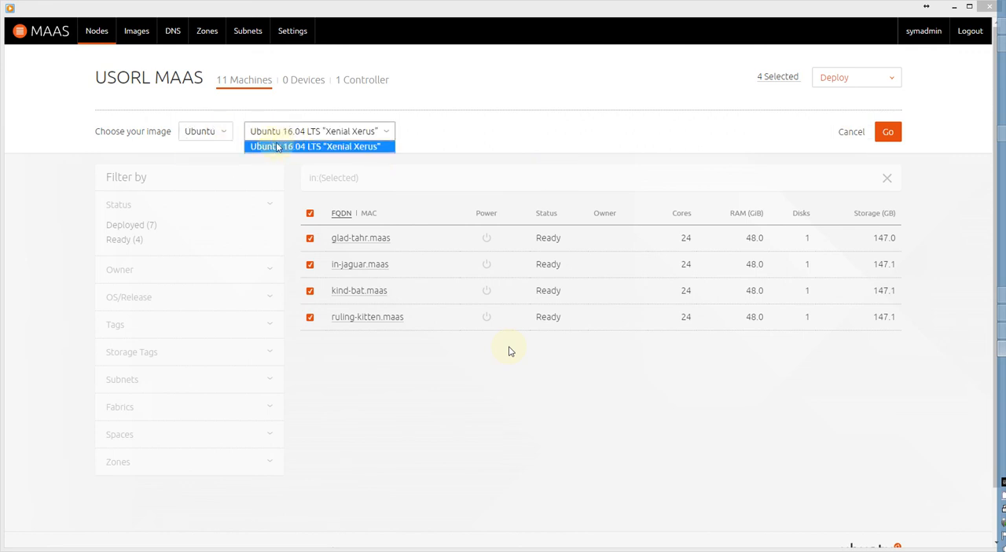
left_click(228, 134)
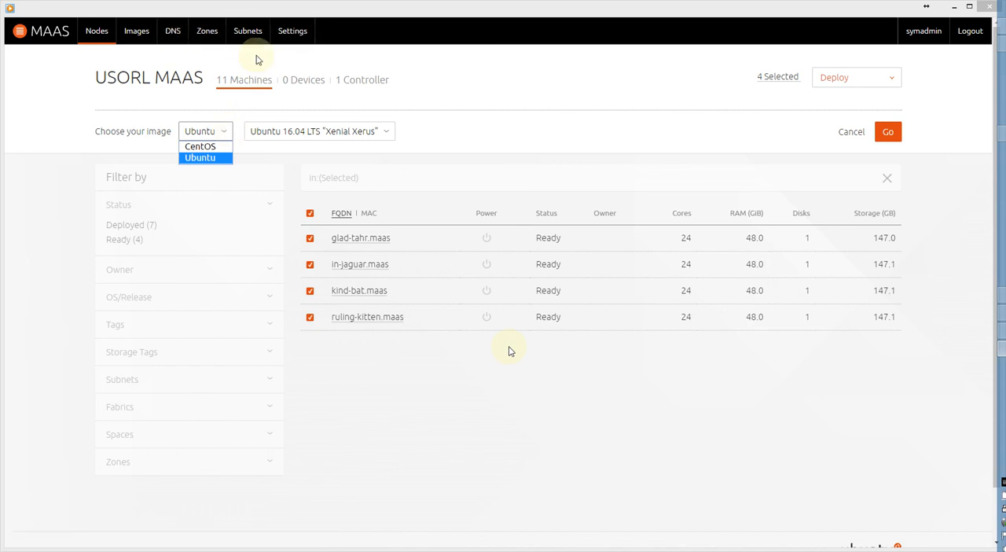
Open the boot images page and examine the Ubuntu and CentOS images, their architectures and sync status.
left_click(137, 34)
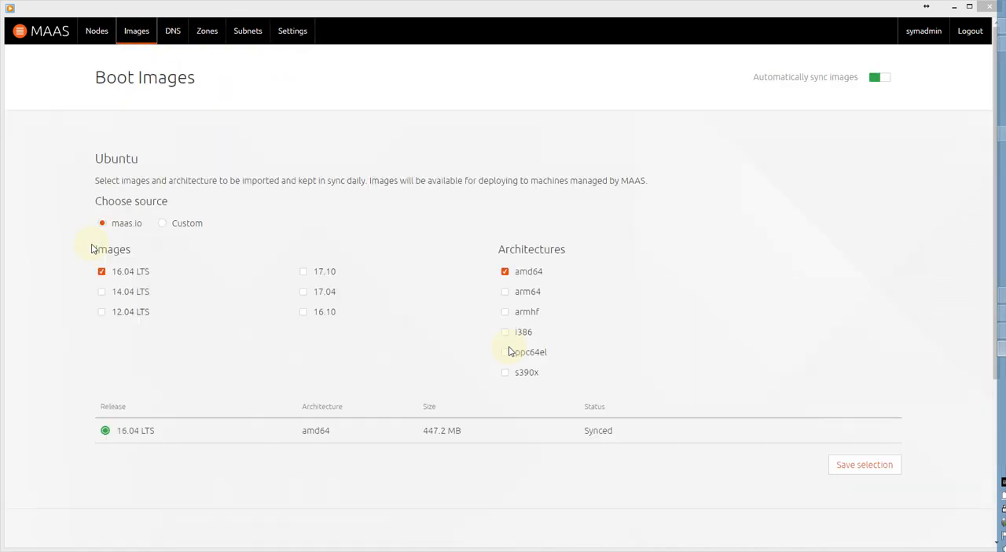
scroll(70, 261, "down", 2)
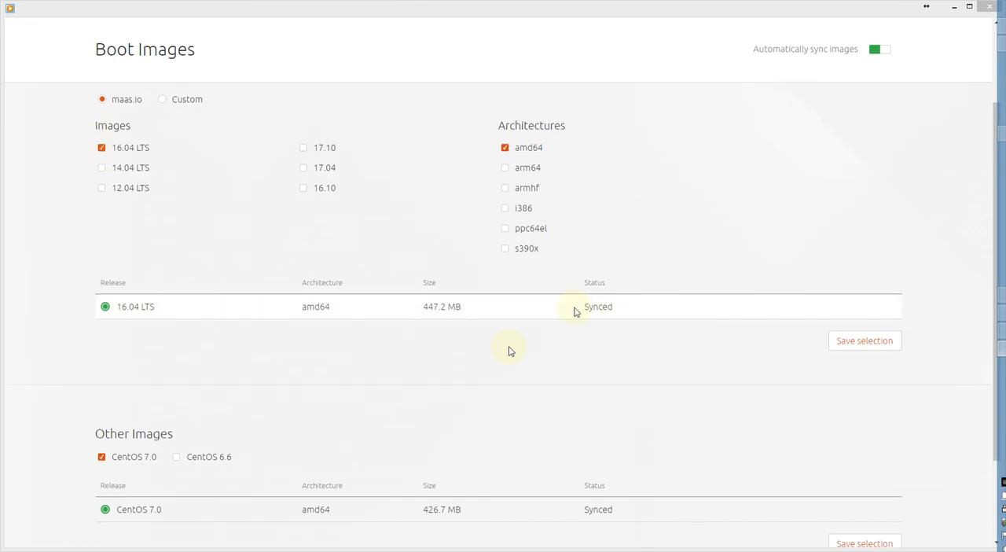
scroll(115, 364, "down", 2)
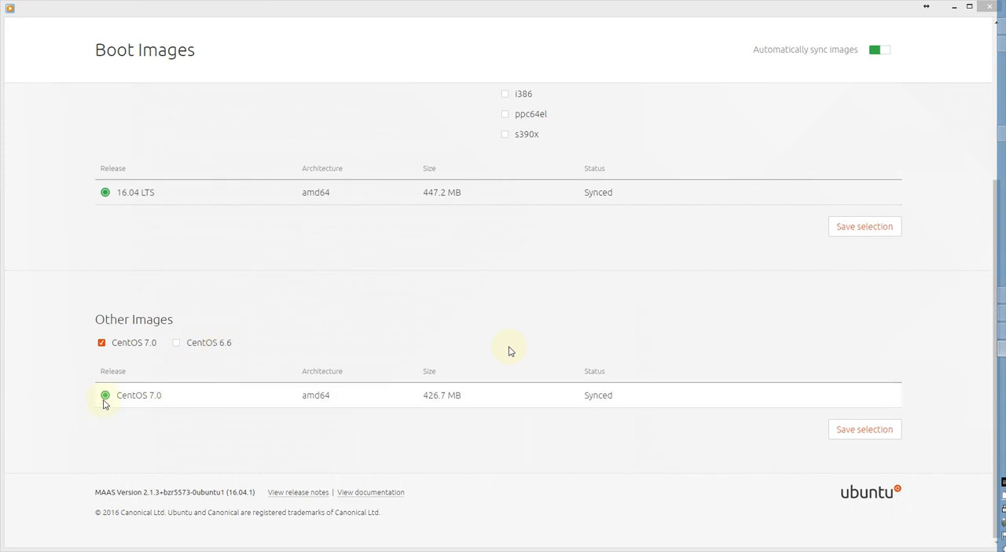
scroll(364, 354, "up", 3)
scroll(364, 353, "down", 2)
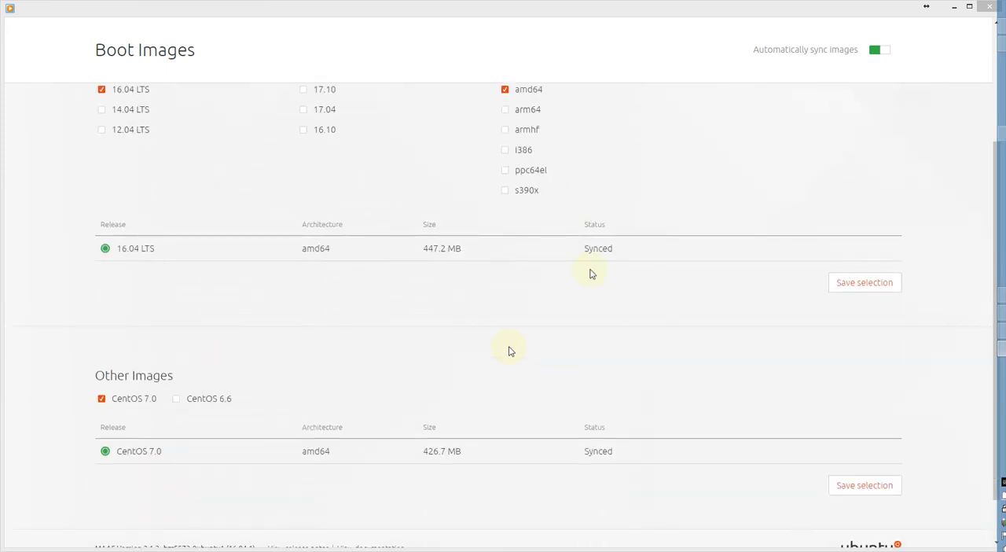
scroll(420, 386, "up", 3)
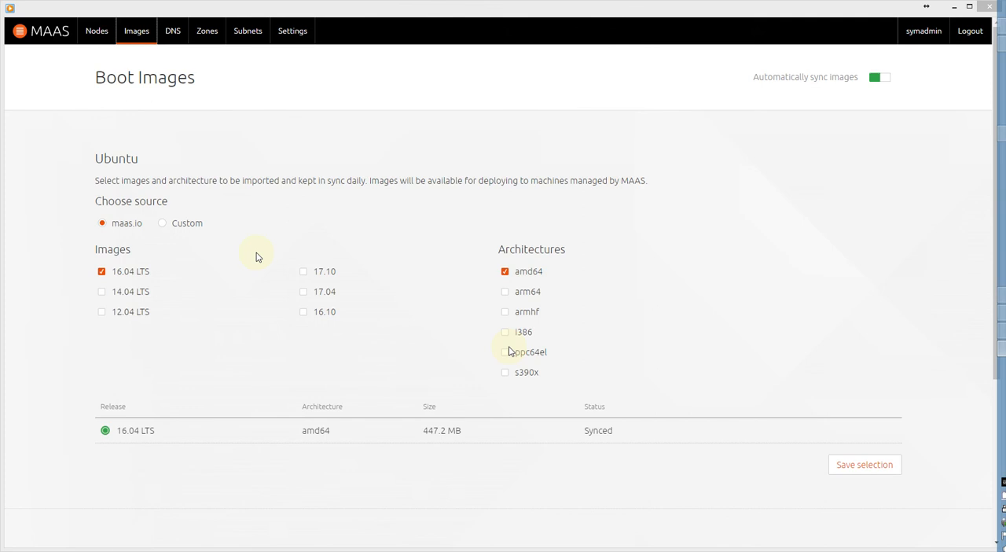
Return to the node list and clear the in:(Selected) search filter to list all machines.
left_click(99, 32)
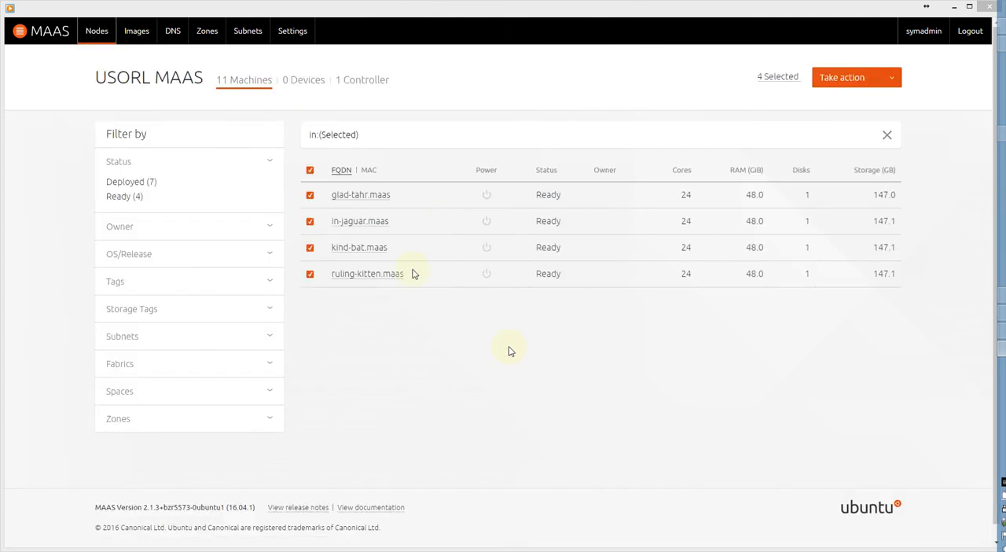
left_click_drag(309, 134, 386, 137)
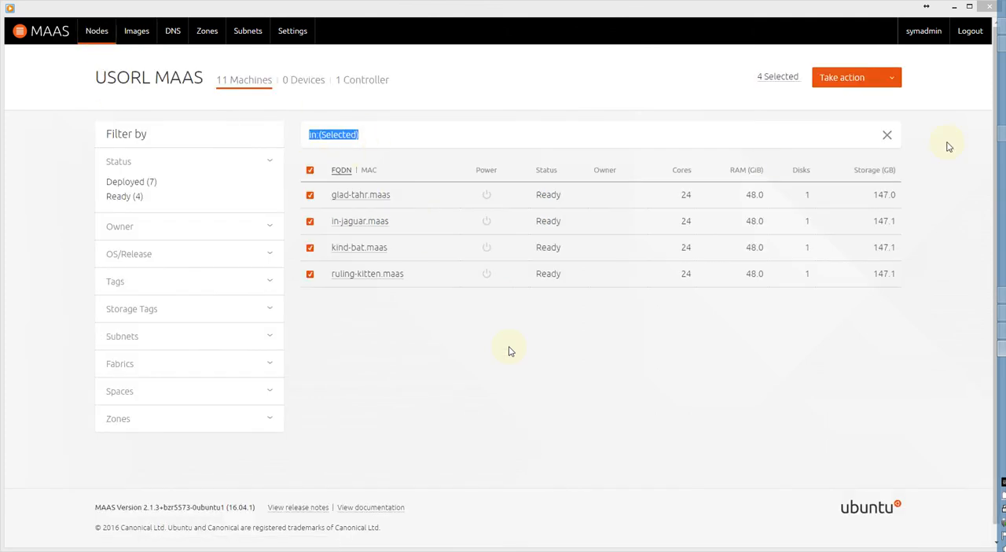
left_click(887, 134)
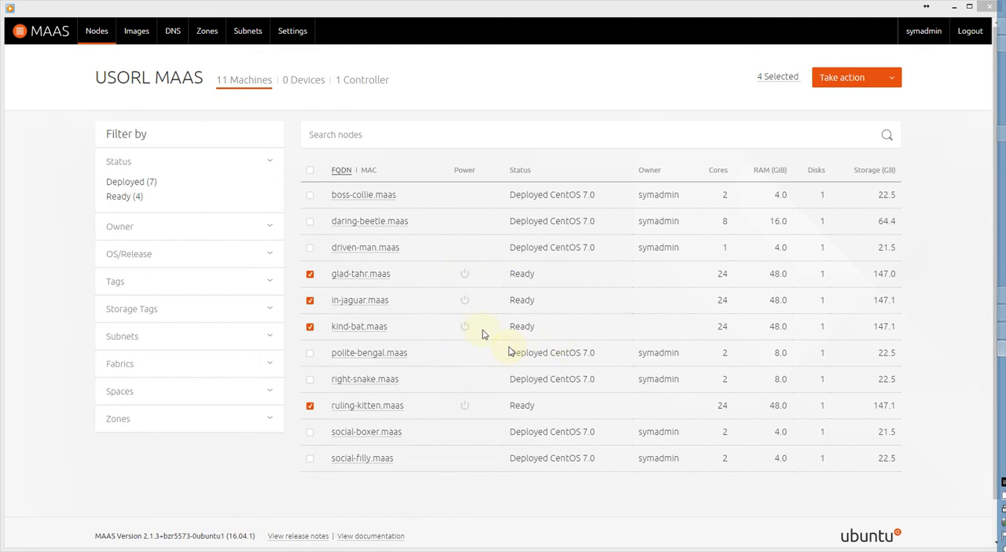
left_click(886, 77)
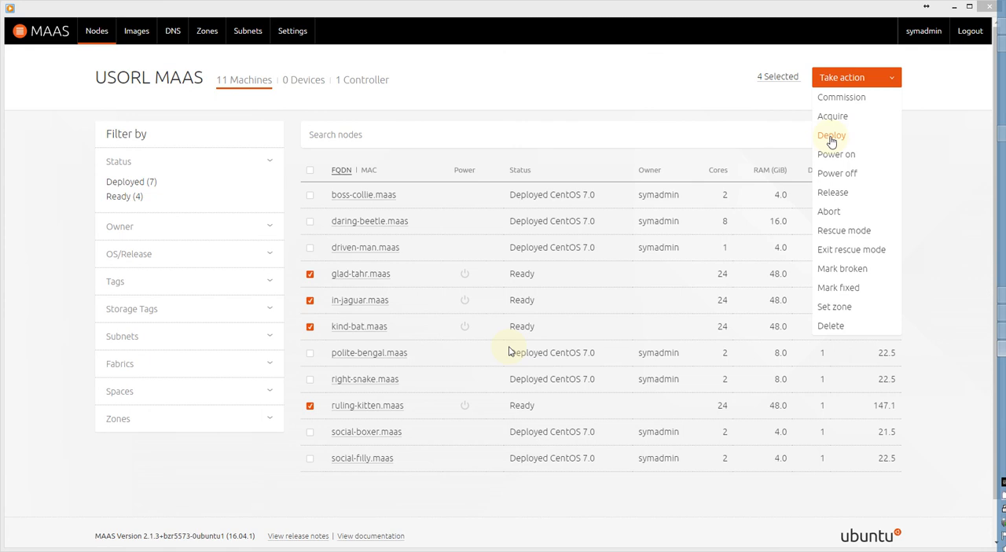
left_click(311, 283)
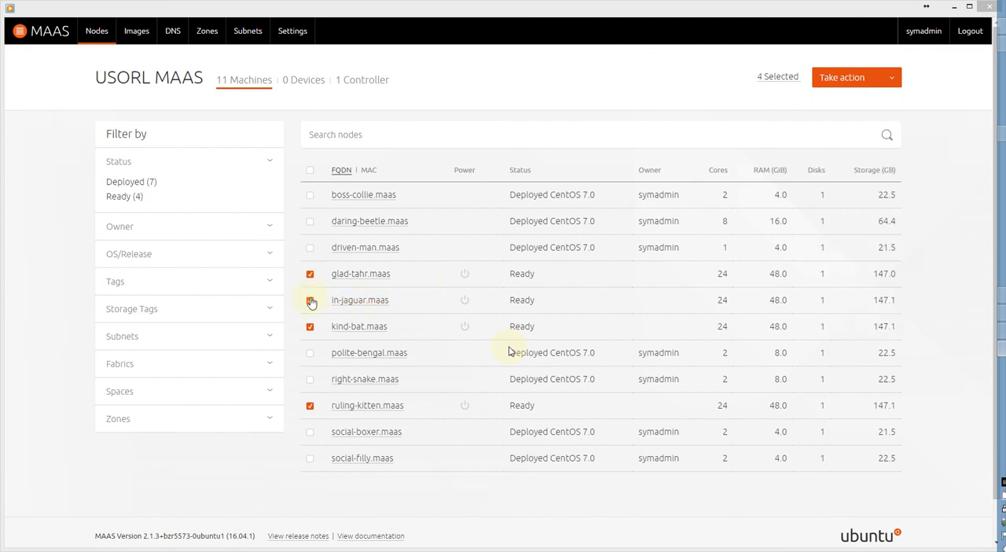
left_click(311, 301)
left_click(311, 303)
left_click(311, 328)
left_click(311, 329)
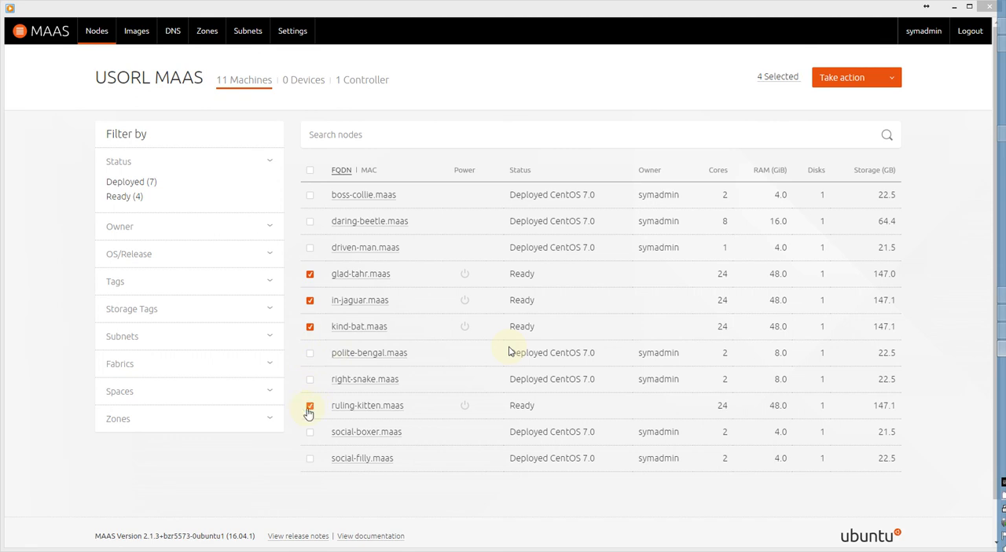
Deploy CentOS 7.0 to the four selected Ready machines.
left_click(889, 78)
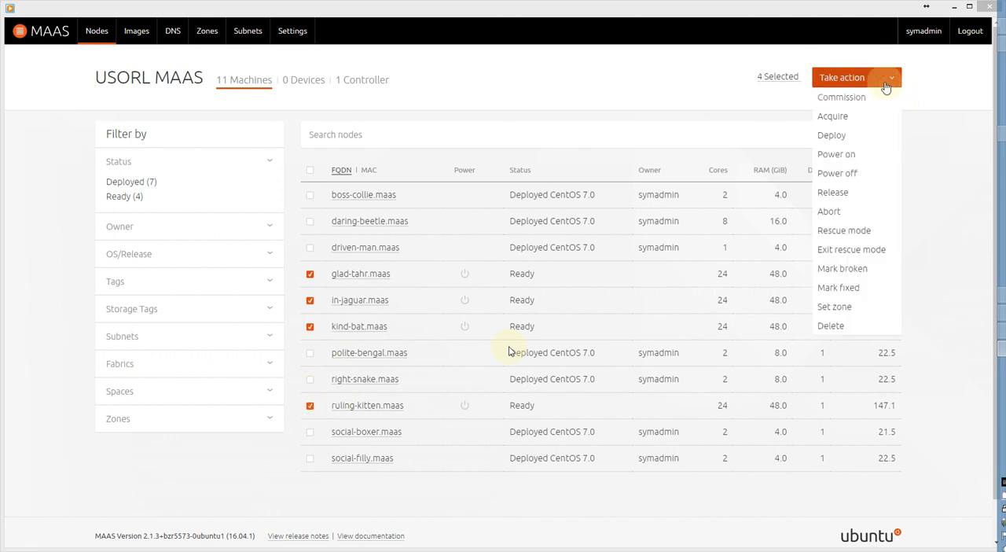
left_click(835, 135)
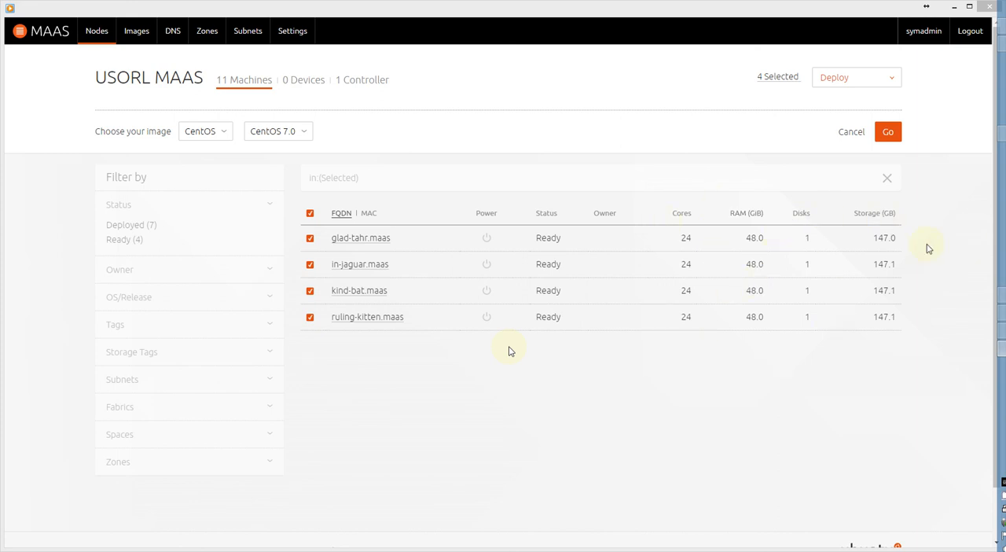
left_click(888, 132)
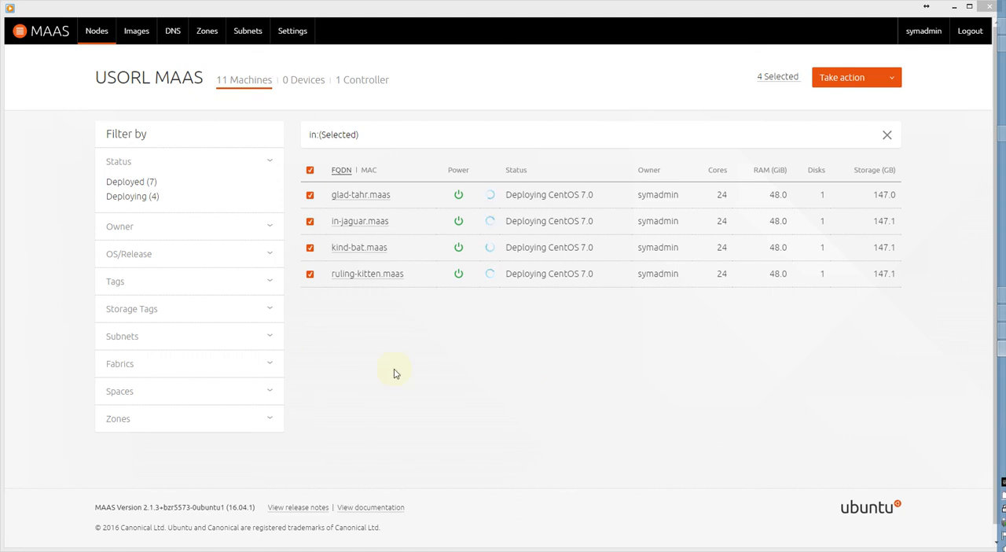
Open the details of glad-tahr.maas and examine its hardware summary, power configuration and network interface addresses.
left_click(370, 196)
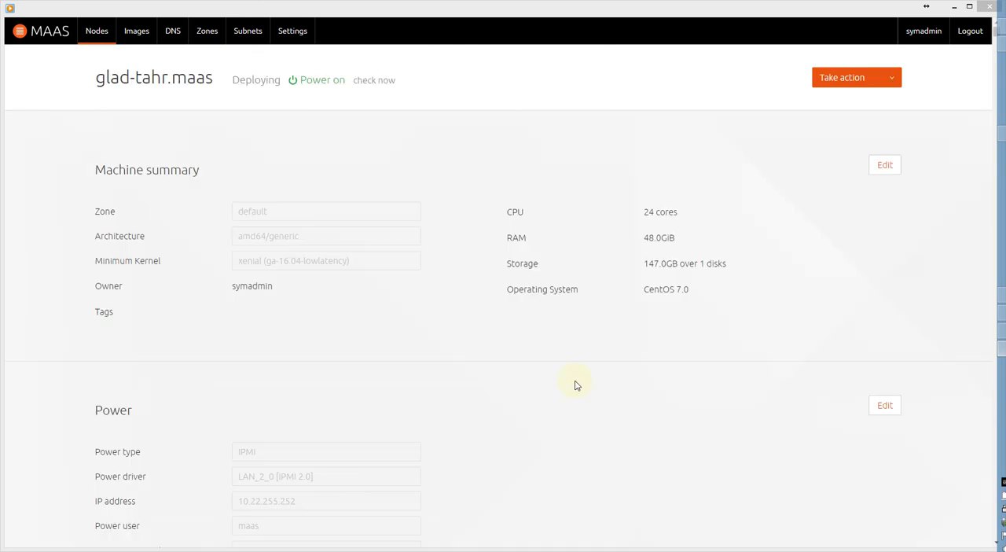
scroll(574, 385, "down", 2)
left_click_drag(645, 145, 715, 229)
left_click(650, 291)
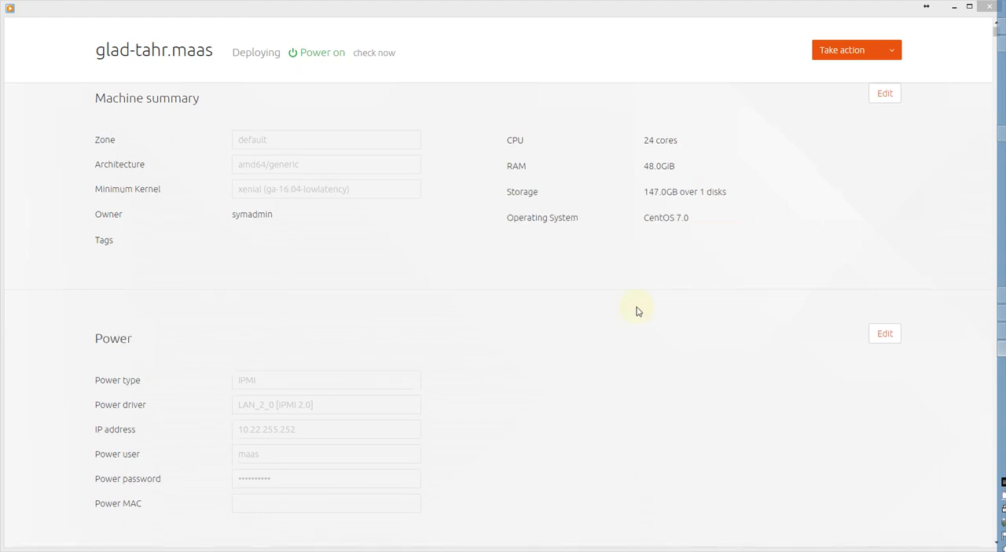
scroll(637, 310, "down", 3)
scroll(637, 310, "down", 1)
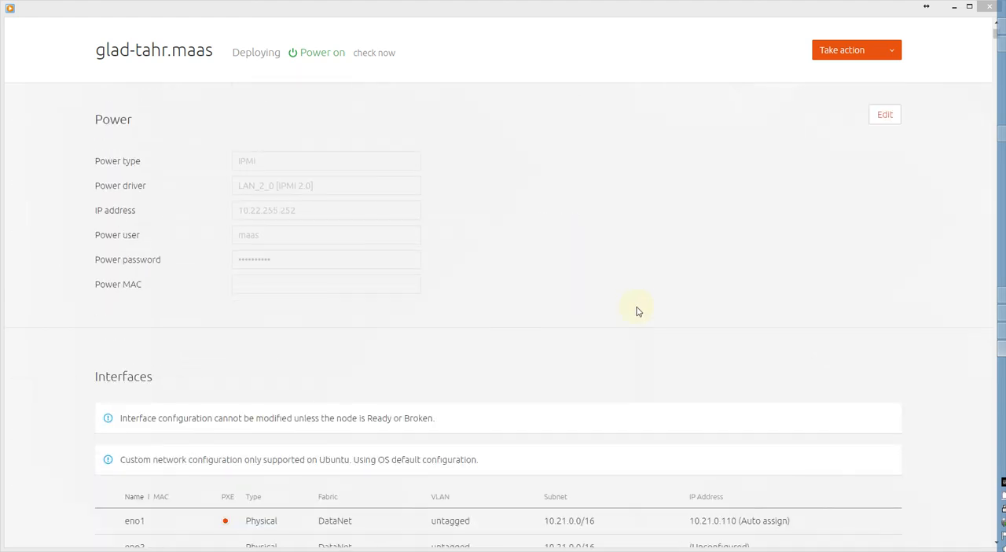
scroll(637, 310, "down", 1)
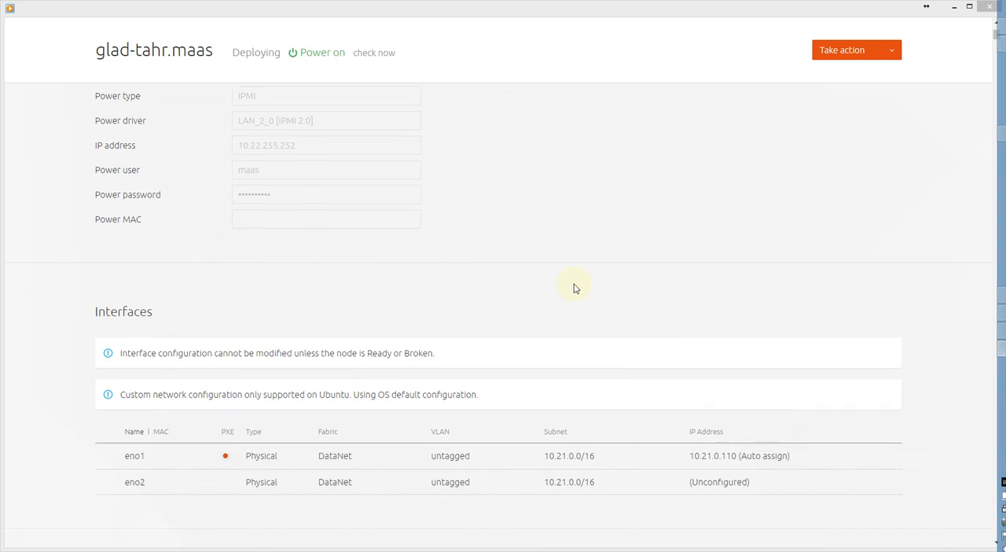
scroll(574, 288, "down", 3)
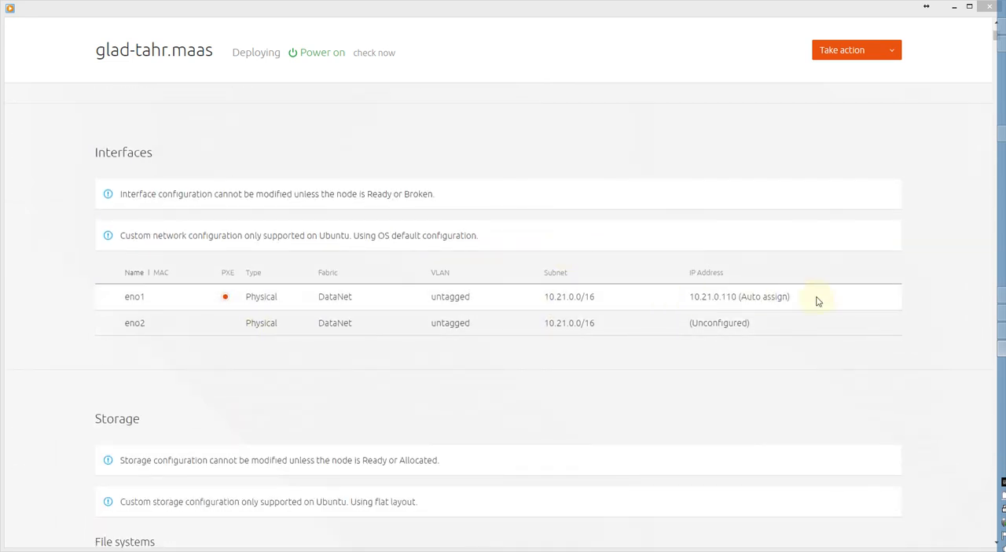
triple_click(691, 296)
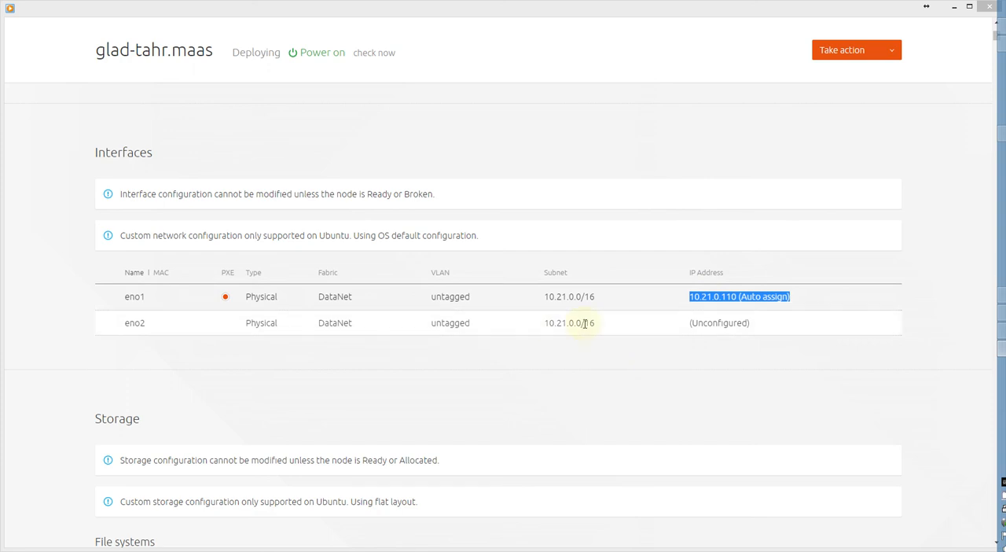
Examine the file systems, disk partitions and latest machine events of glad-tahr.maas.
scroll(303, 366, "down", 5)
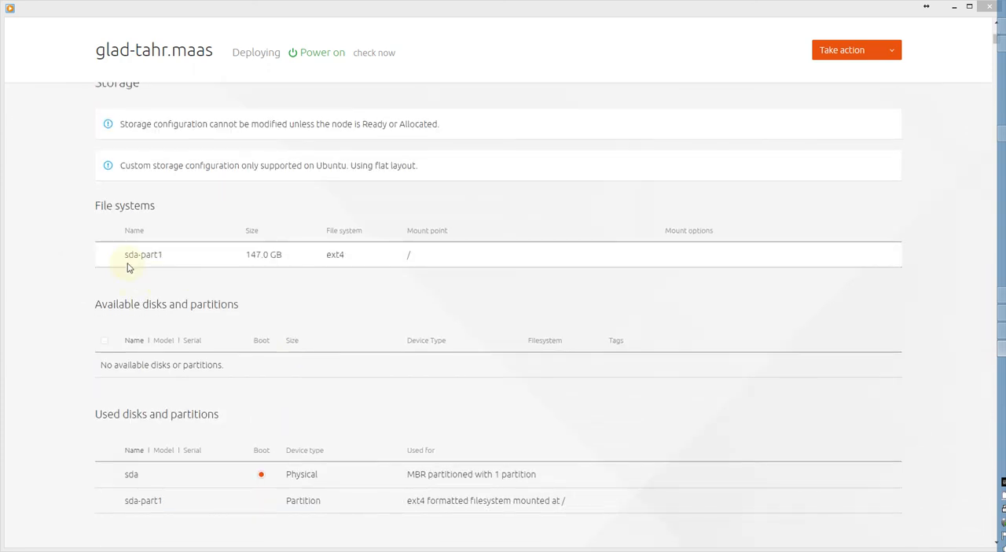
scroll(411, 384, "down", 1)
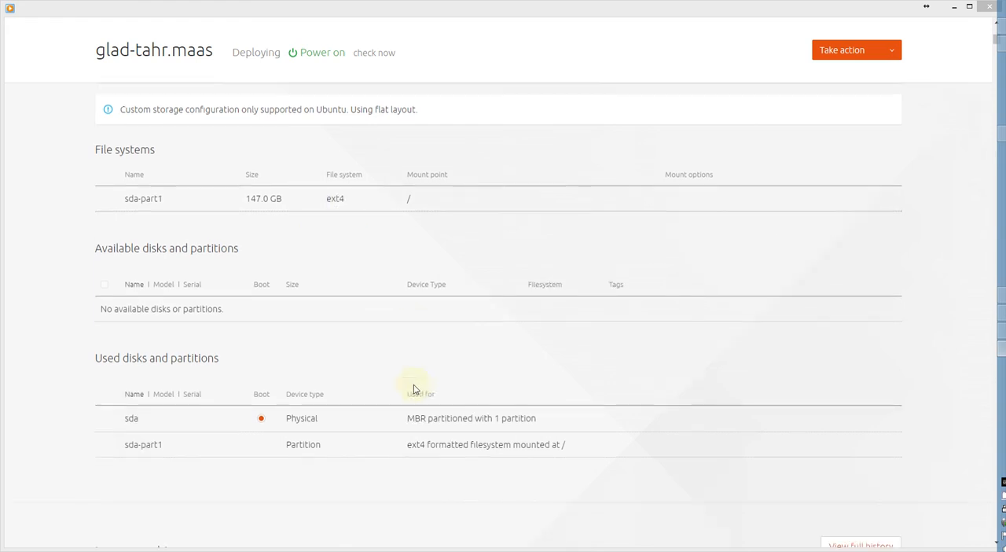
scroll(414, 389, "down", 1)
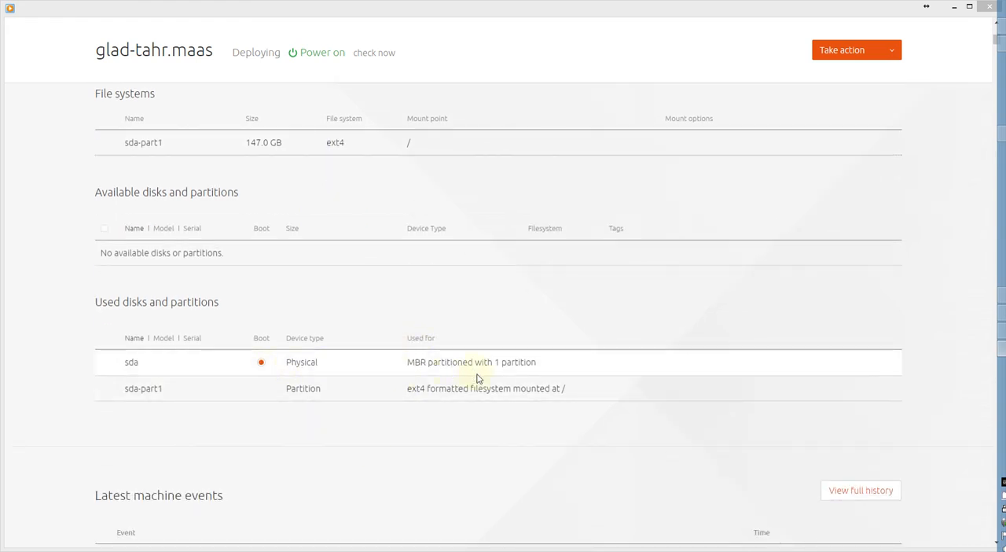
scroll(480, 386, "down", 2)
scroll(483, 440, "down", 3)
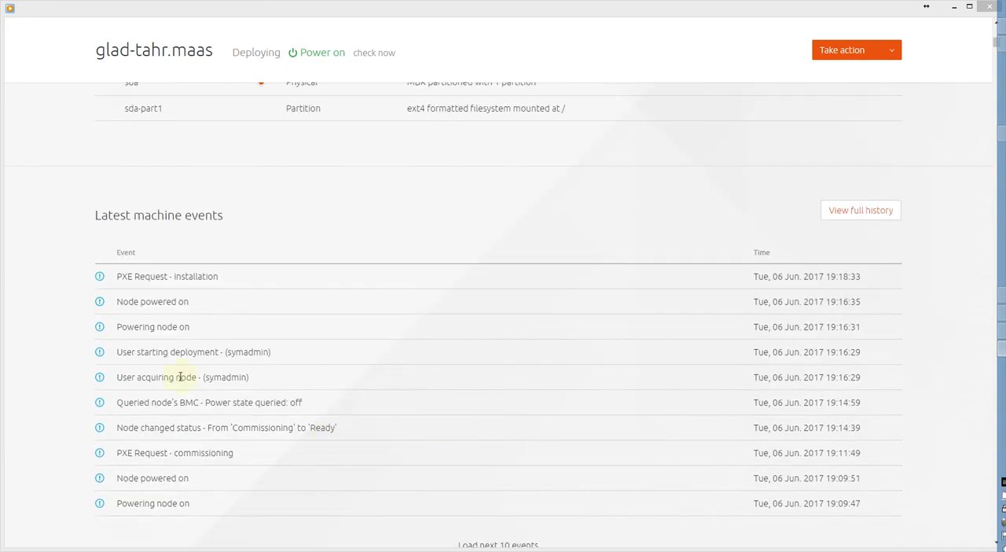
left_click_drag(215, 221, 311, 270)
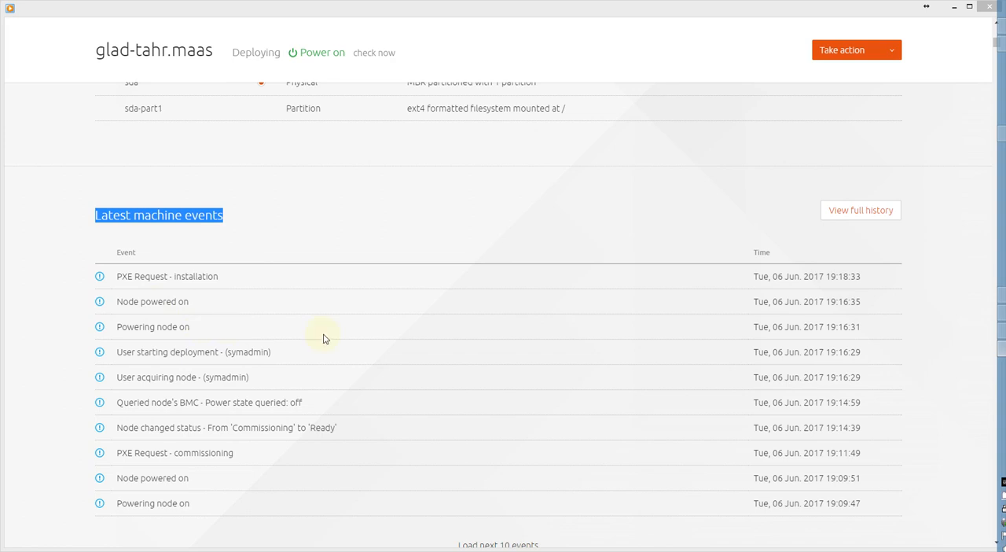
scroll(326, 334, "up", 6)
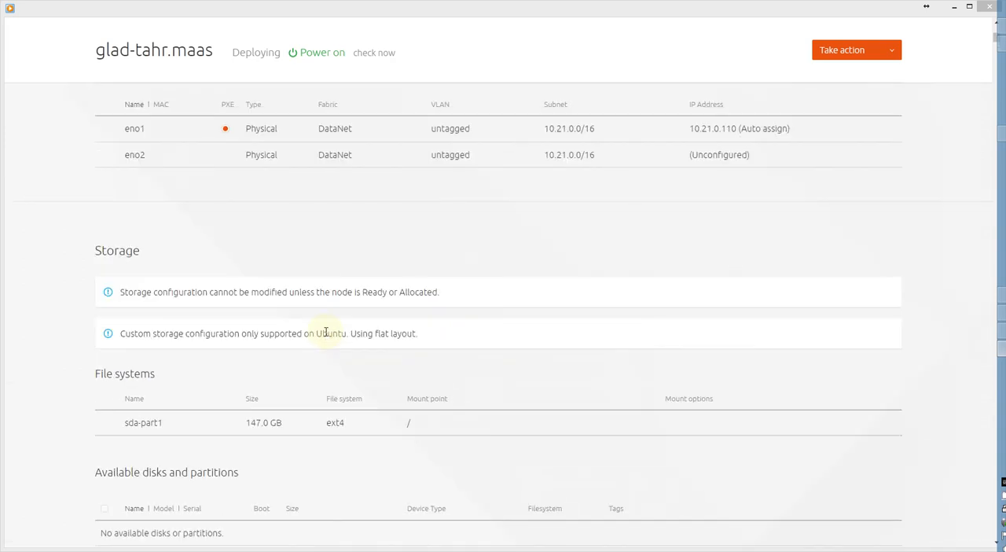
scroll(325, 331, "down", 6)
left_click_drag(118, 304, 213, 310)
scroll(213, 310, "up", 8)
scroll(211, 307, "up", 5)
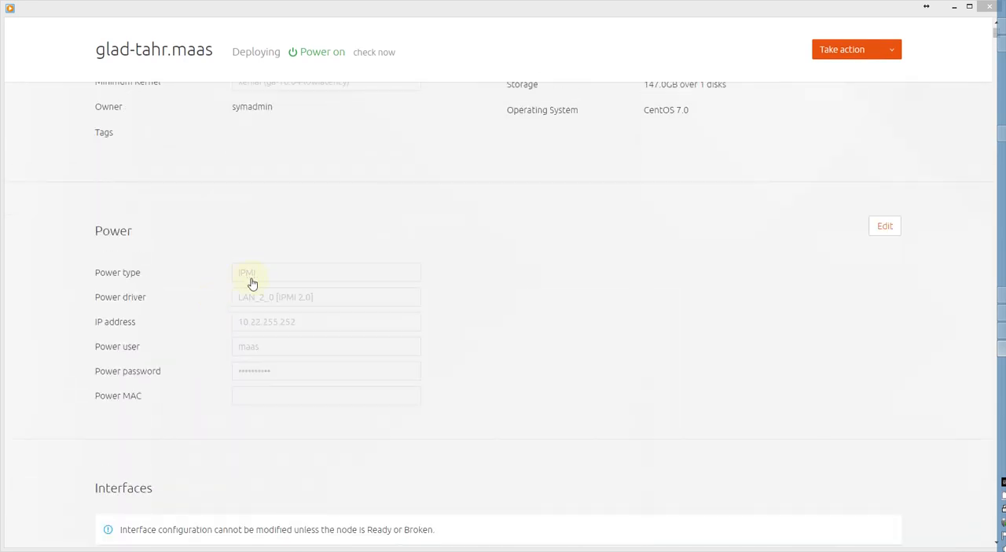
scroll(472, 298, "up", 3)
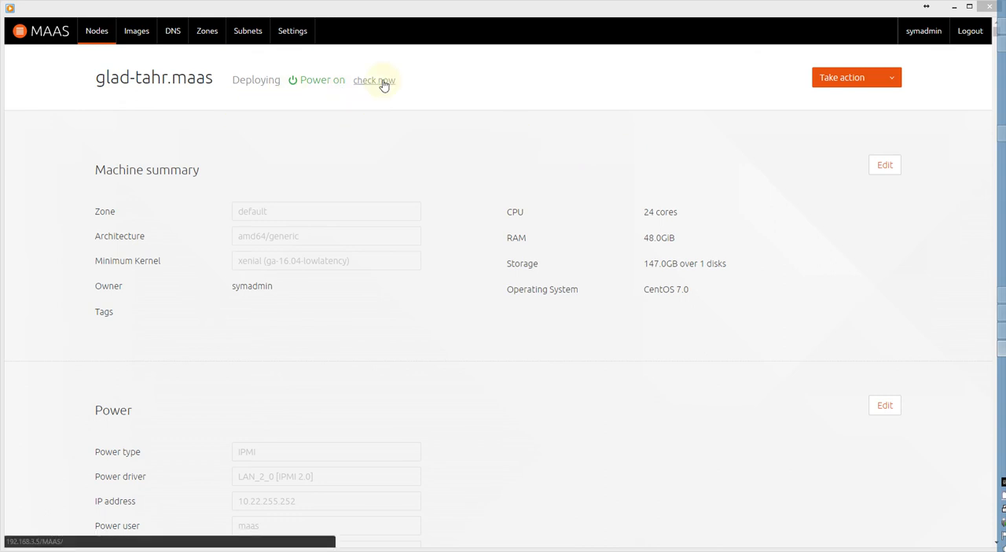
Open the details of in-jaguar.maas from the node list and examine its machine summary, power configuration and storage layout.
left_click(97, 31)
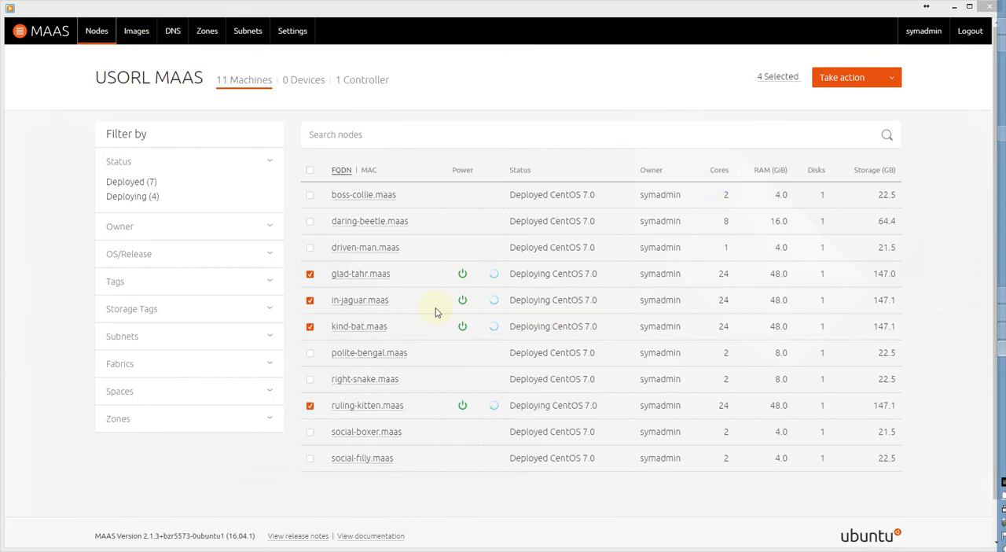
left_click(360, 300)
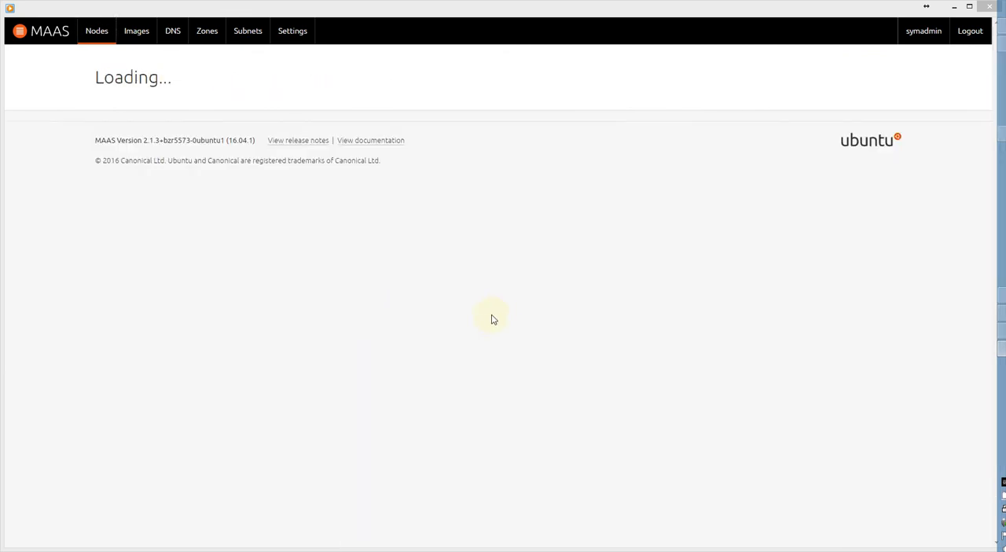
scroll(493, 340, "down", 8)
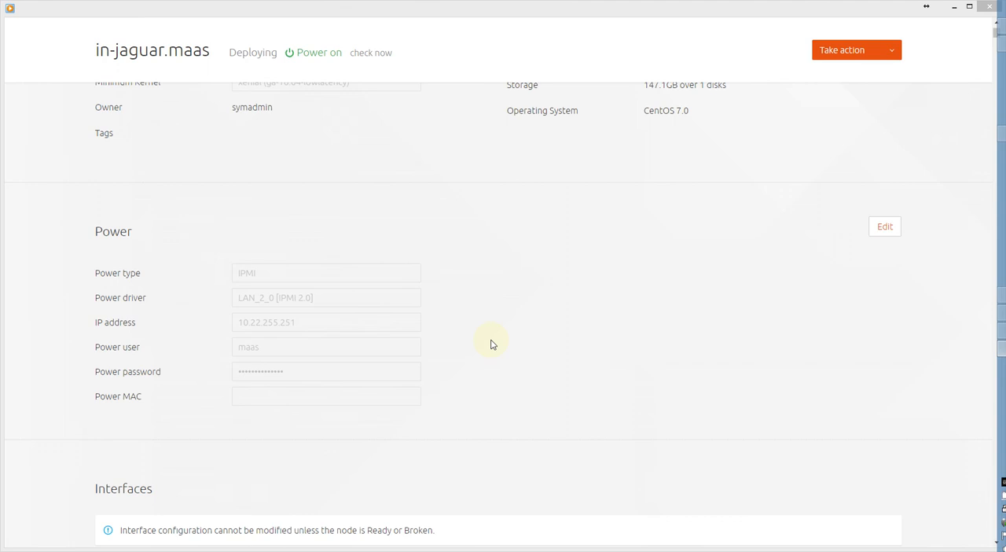
scroll(492, 345, "down", 3)
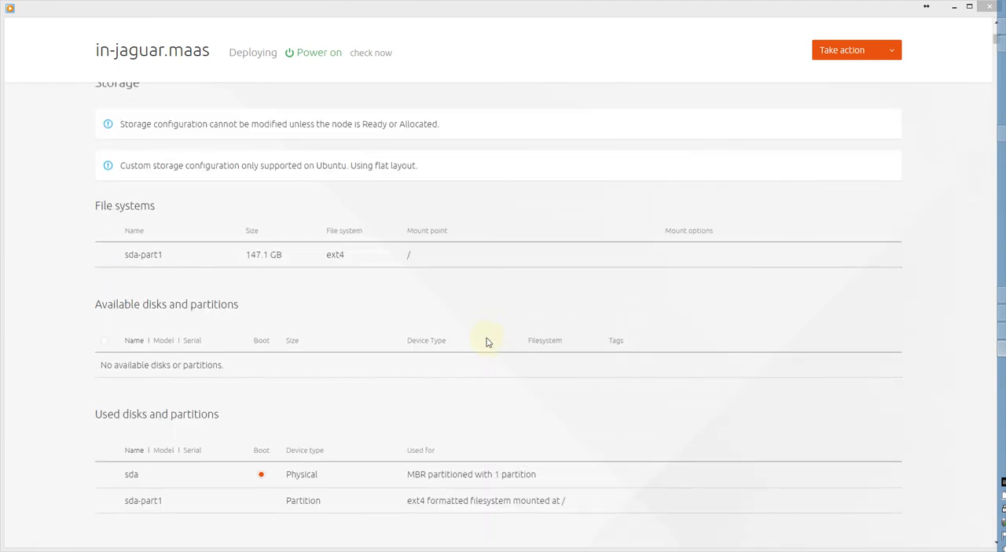
scroll(486, 342, "up", 10)
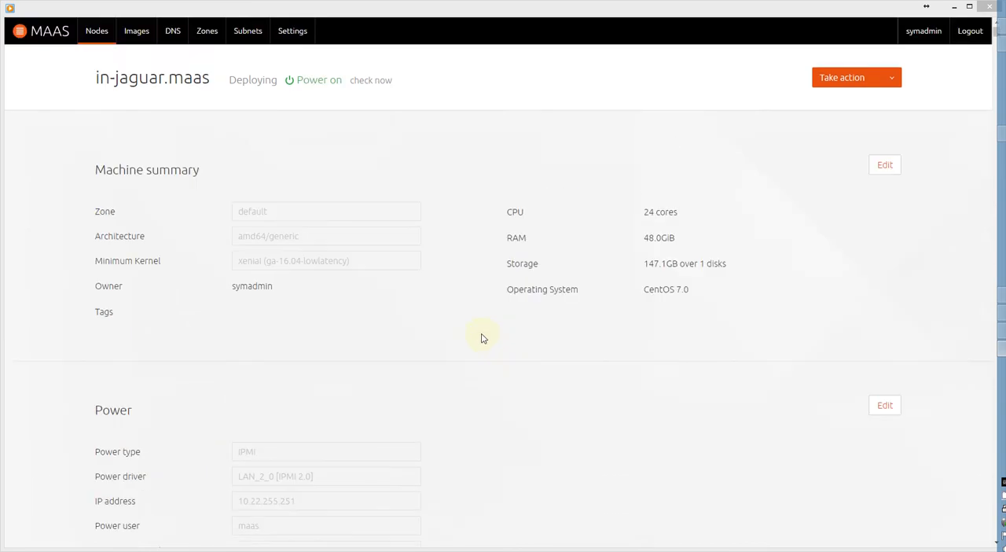
Open the details of kind-bat.maas from the node list and examine its network interfaces, file systems and disk partitions.
left_click(97, 31)
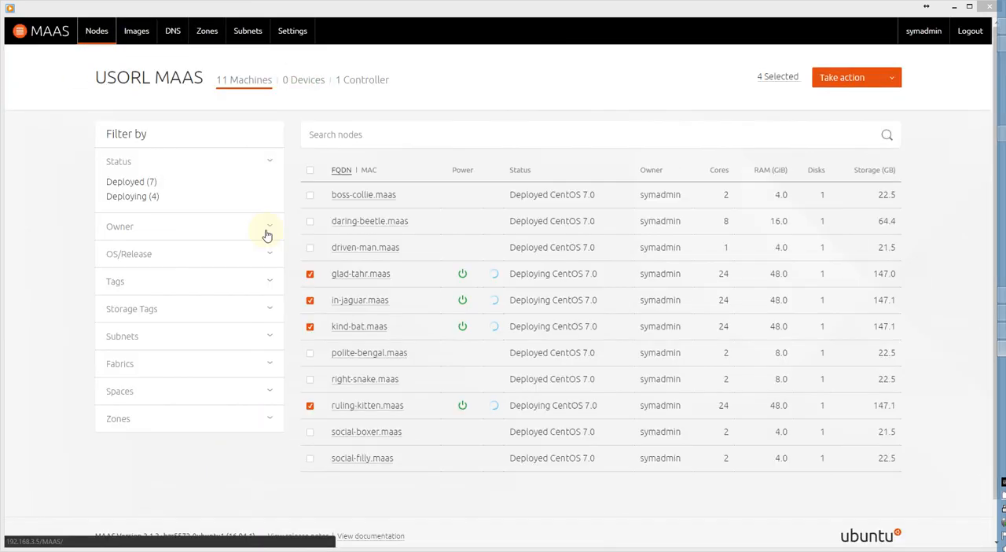
left_click(355, 326)
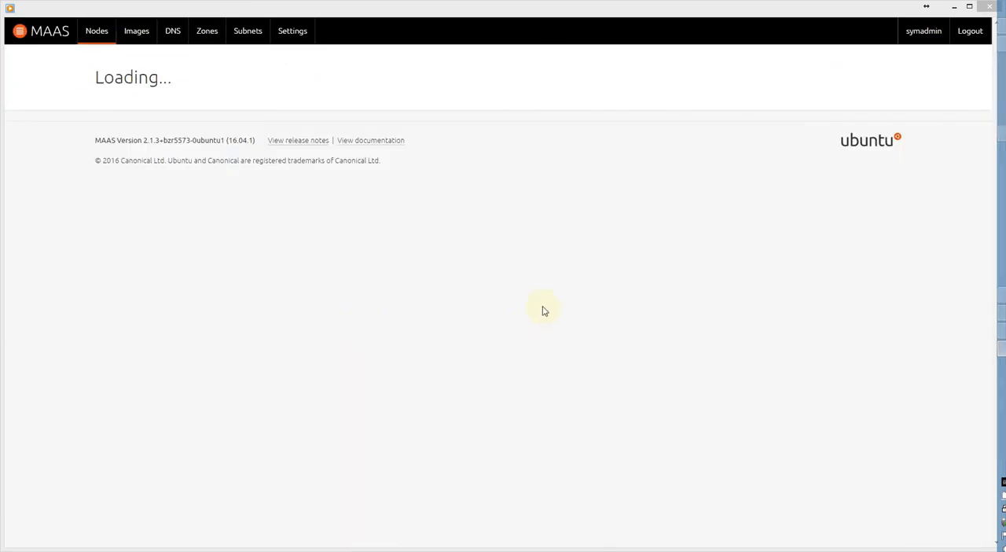
scroll(531, 325, "down", 6)
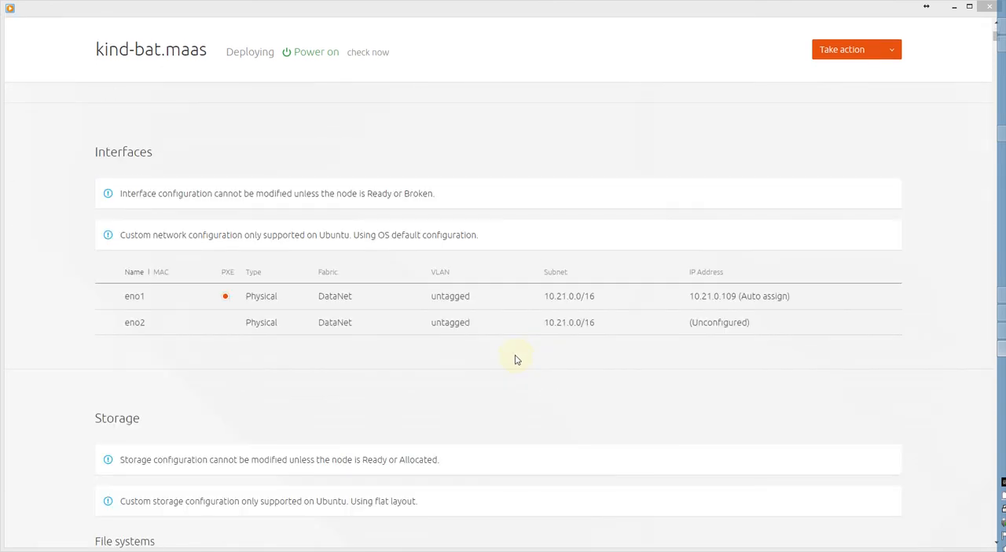
scroll(516, 359, "down", 5)
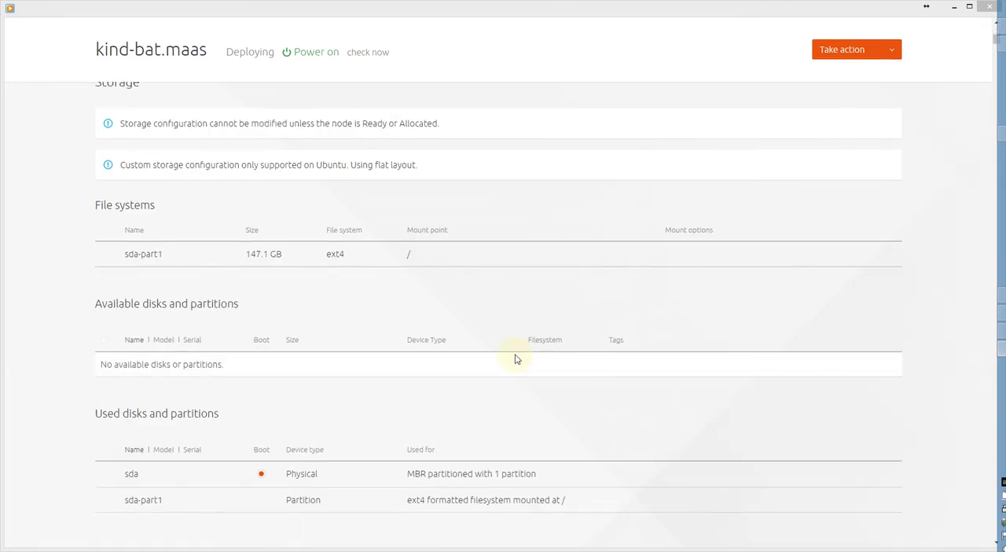
scroll(516, 359, "down", 2)
scroll(516, 360, "up", 4)
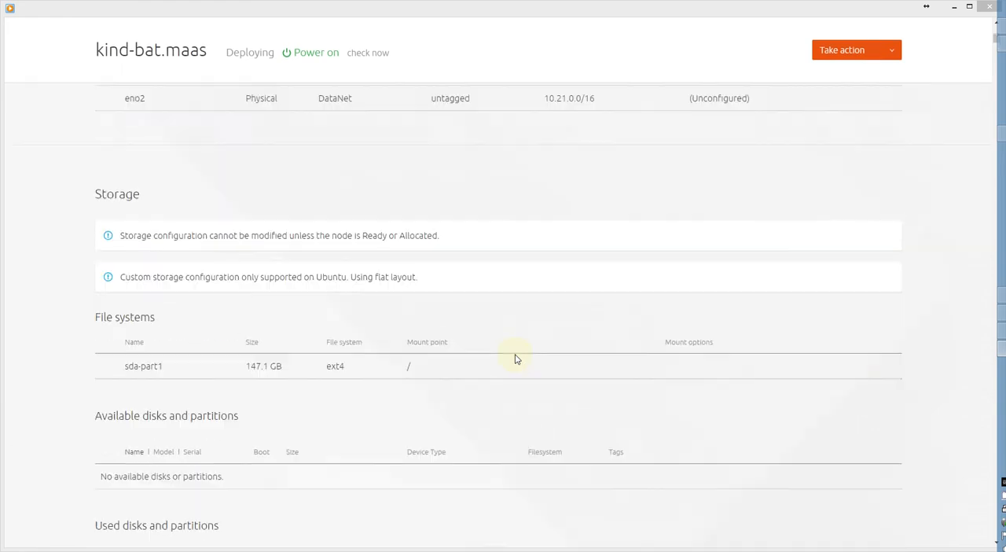
scroll(517, 359, "up", 10)
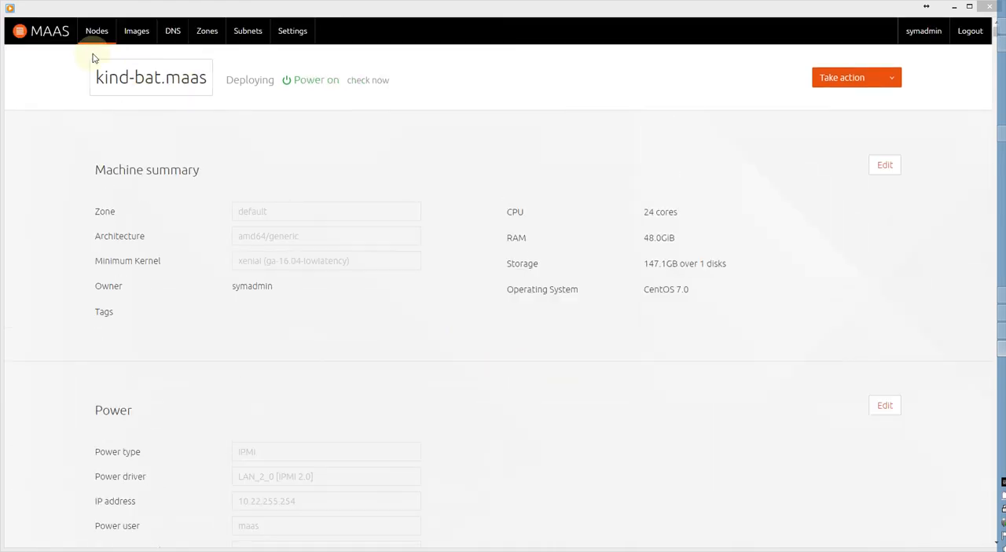
Open the details of ruling-kitten.maas from the node list and examine its interfaces, storage and latest machine events.
left_click(96, 33)
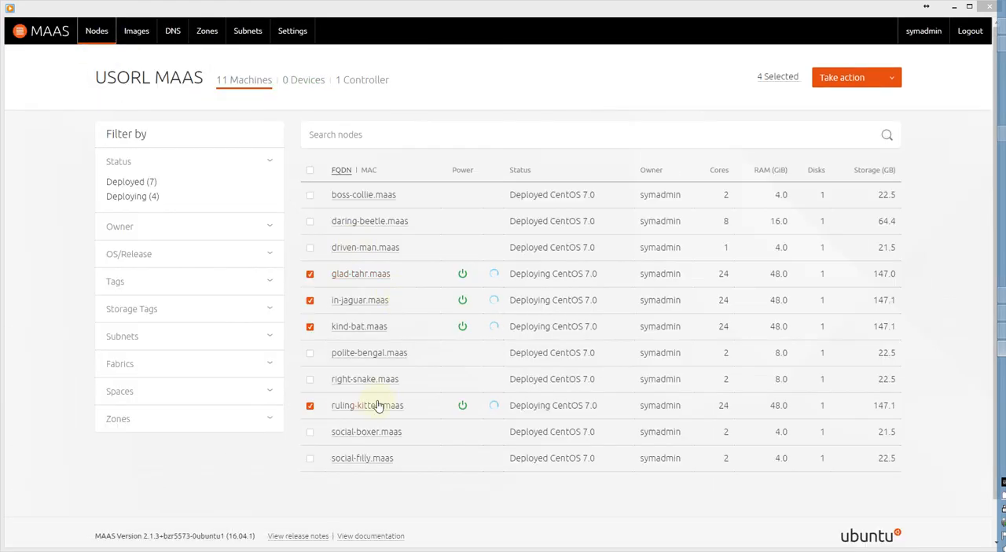
left_click(378, 406)
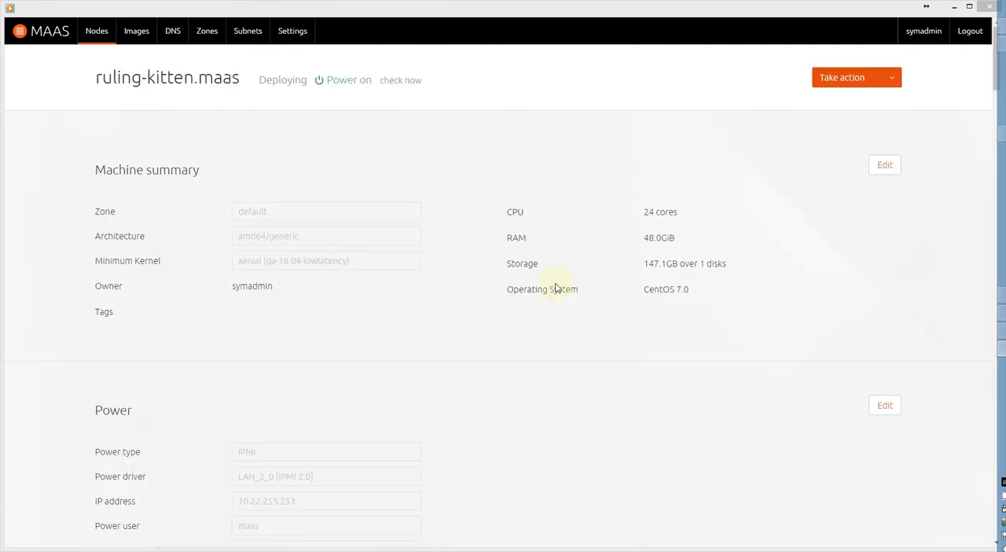
scroll(521, 344, "down", 7)
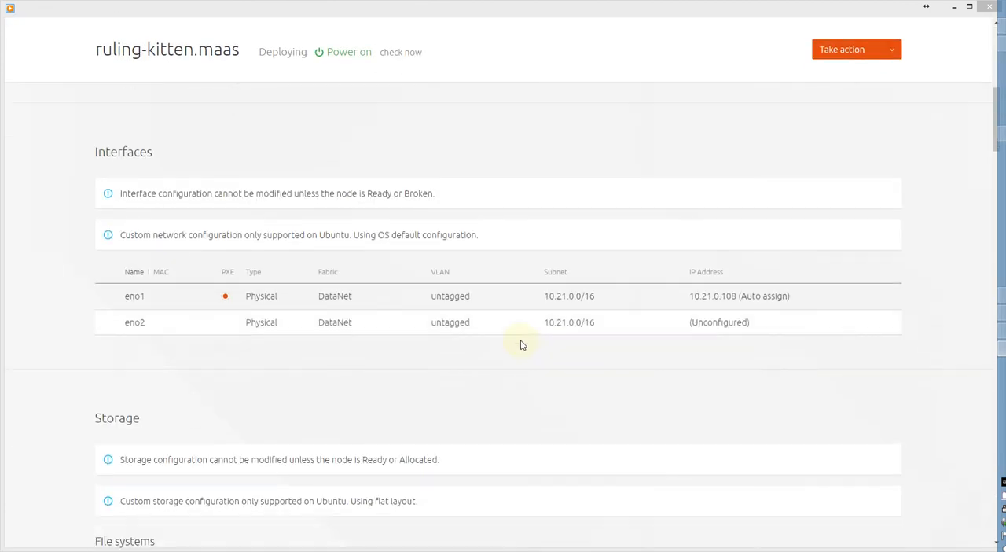
scroll(520, 345, "down", 3)
scroll(520, 345, "down", 2)
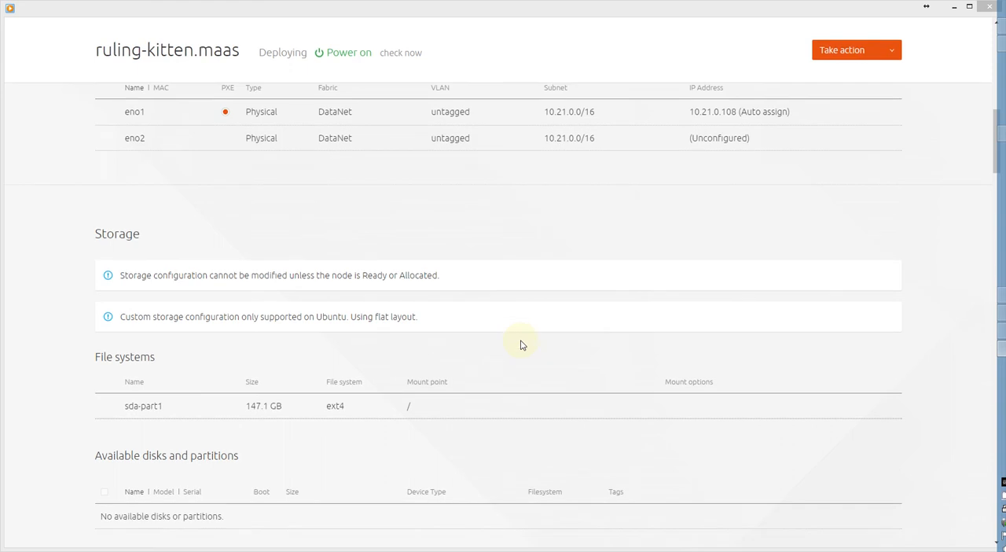
scroll(521, 344, "down", 3)
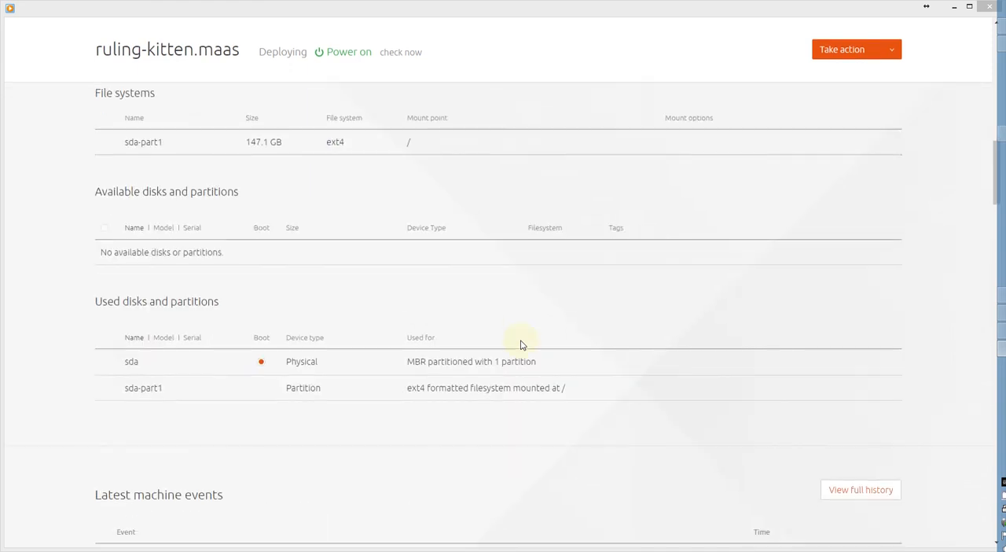
scroll(521, 344, "down", 4)
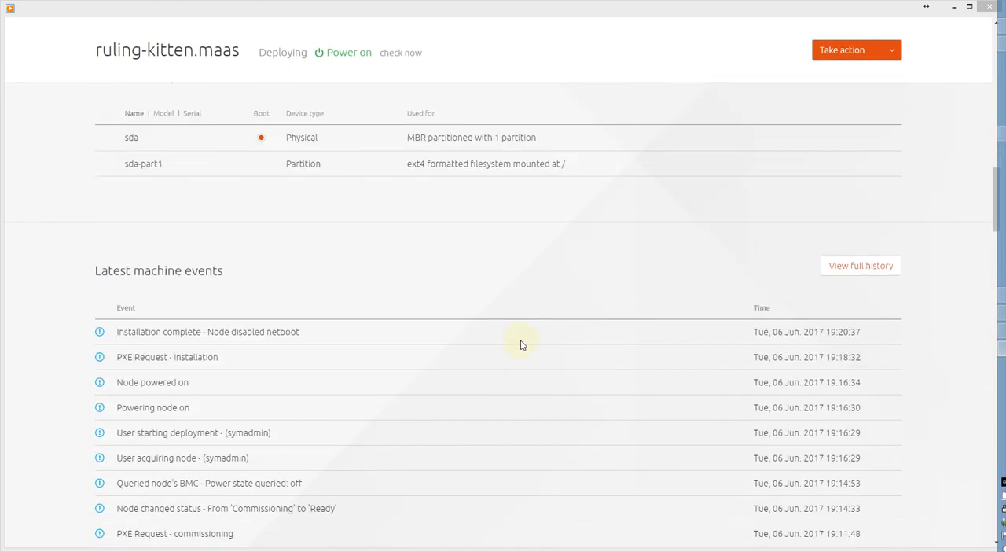
scroll(520, 345, "down", 3)
scroll(520, 344, "up", 20)
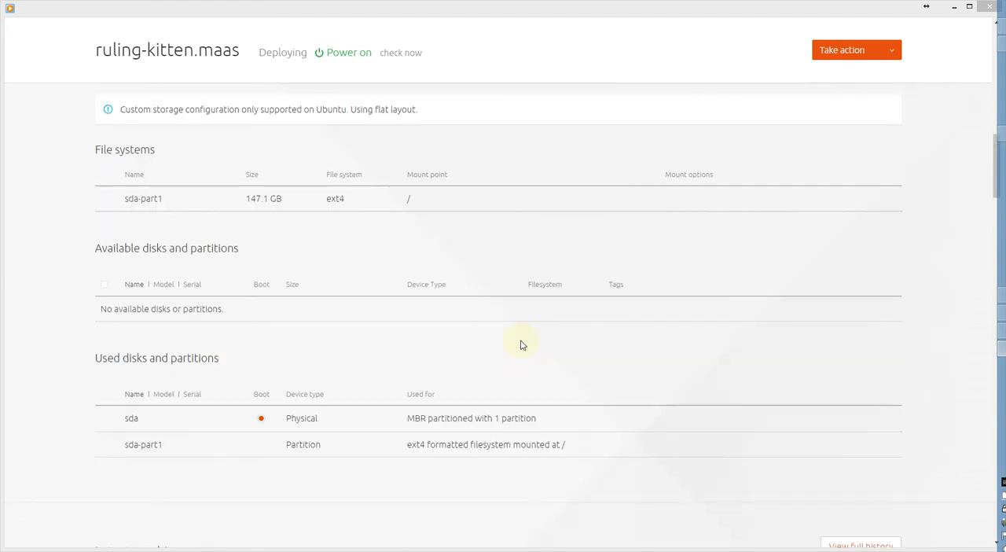
scroll(508, 336, "up", 3)
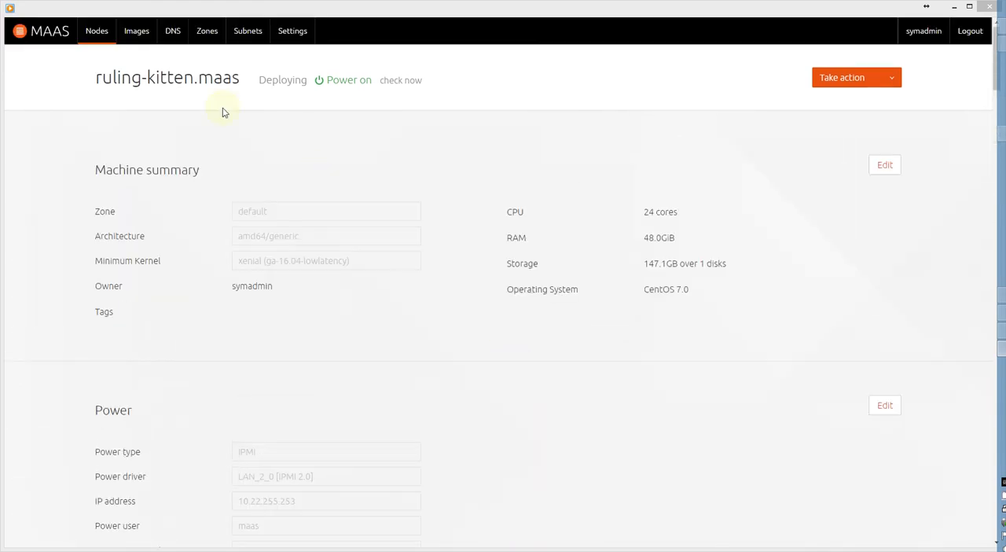
Return to the node list, show the available tag filters and deselect all machines.
left_click(98, 36)
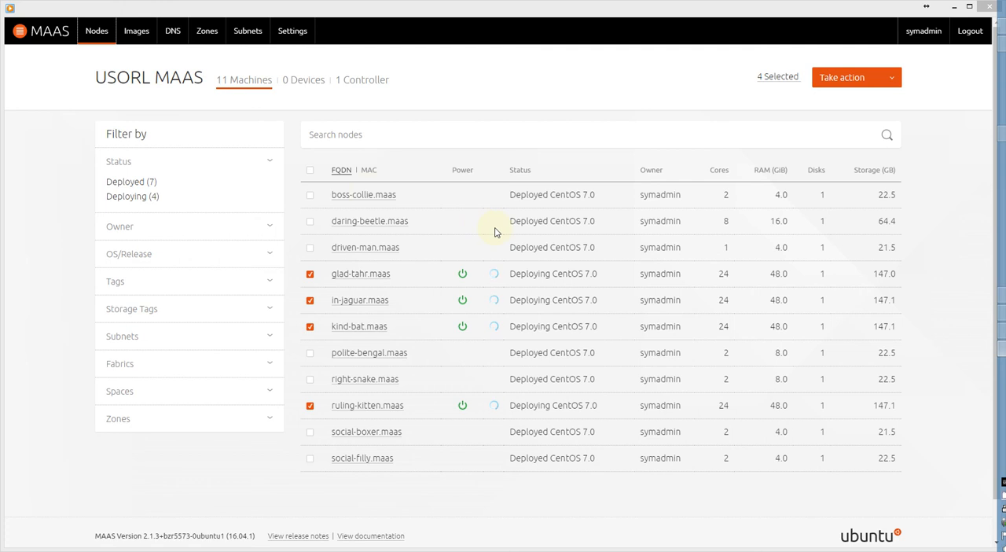
left_click(197, 281)
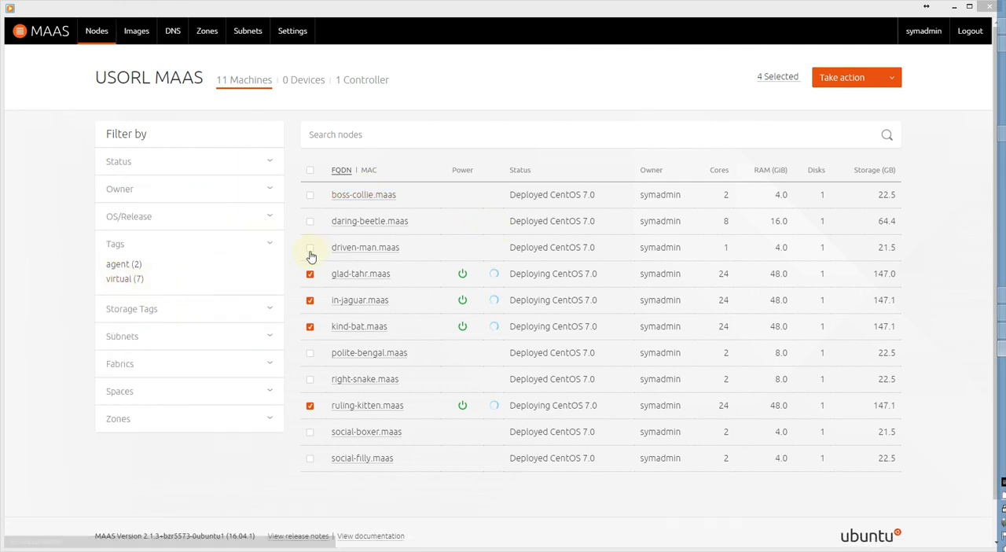
left_click(310, 171)
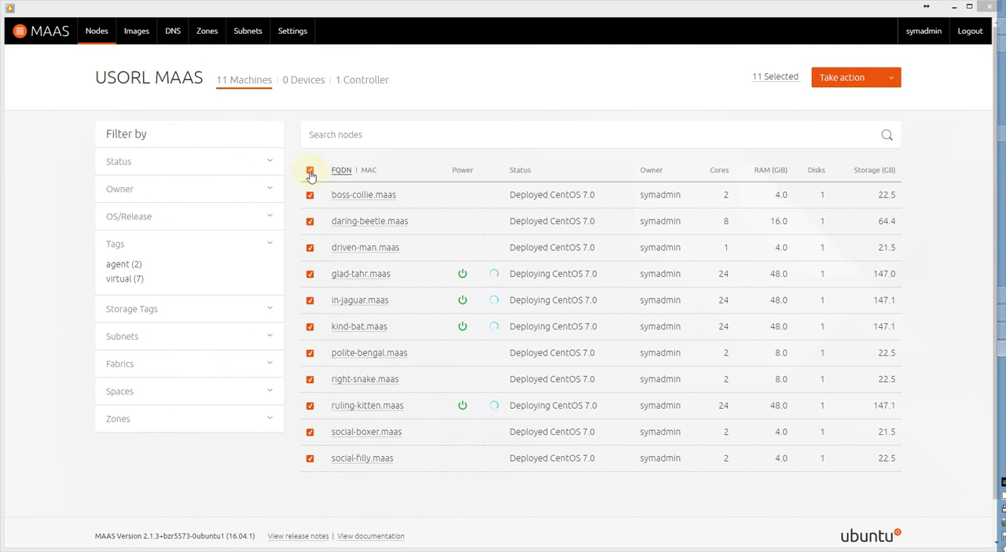
left_click(310, 171)
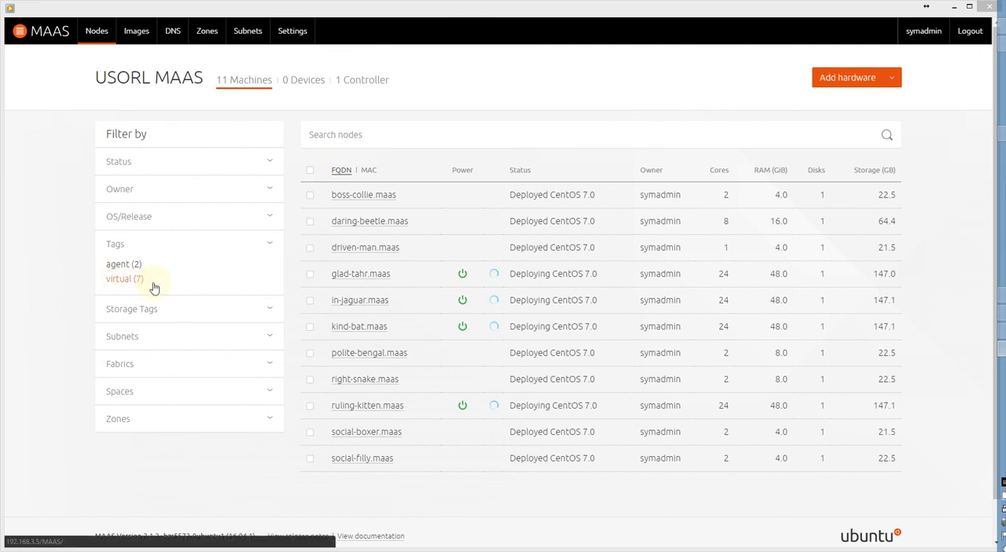
Select the seven Deployed CentOS 7.0 machines, from boss-collie.maas to social-filly.maas, skipping the four deploying ones.
left_click(310, 196)
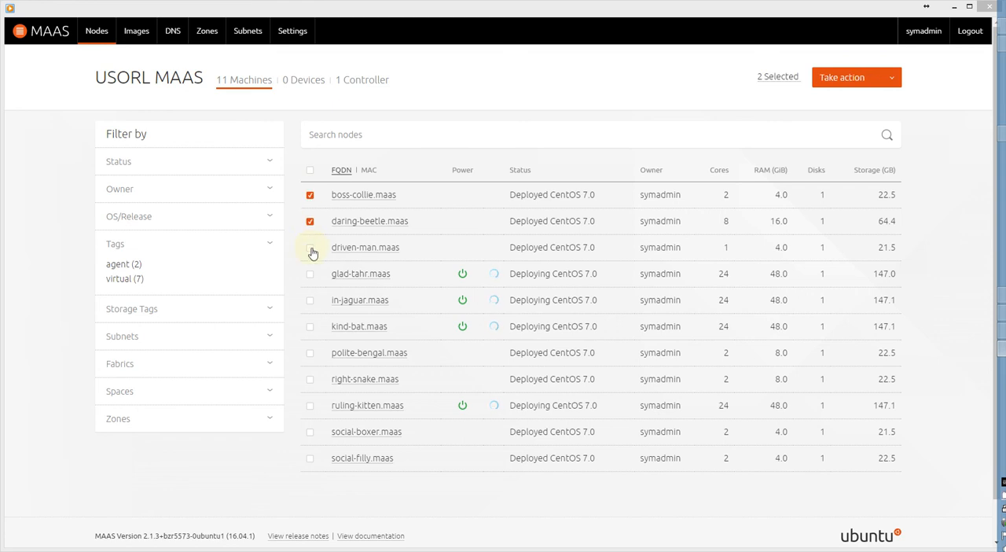
left_click(311, 355)
left_click(310, 382)
left_click(310, 434)
left_click(313, 461)
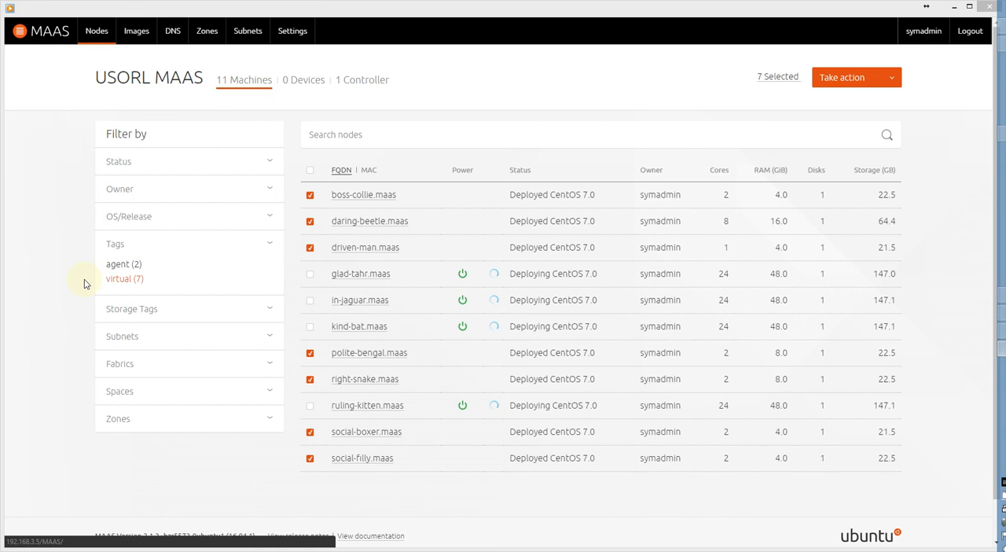
Examine the filter values for storage tags, subnets, fabrics, spaces, zones, status, owner and OS/release, ending on the tags.
left_click(189, 309)
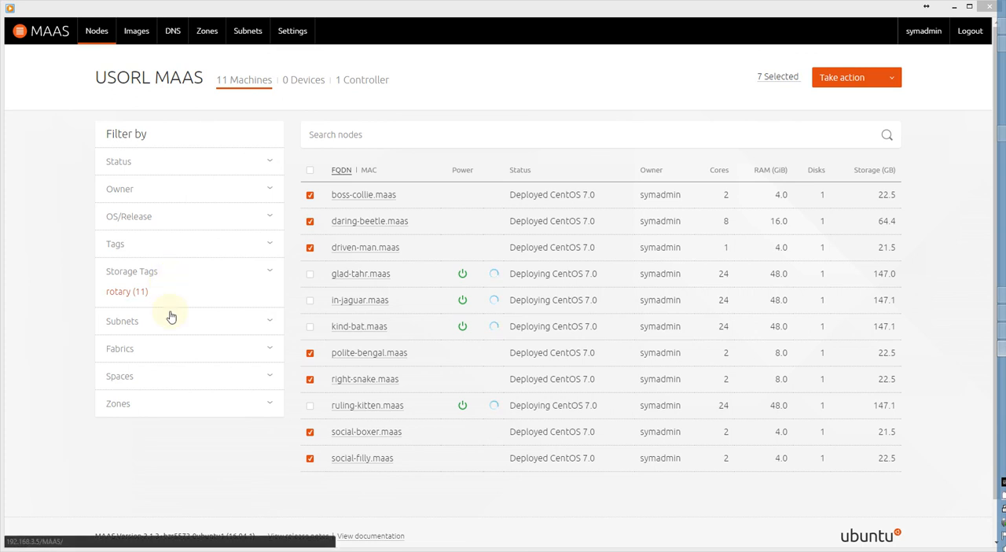
left_click(169, 323)
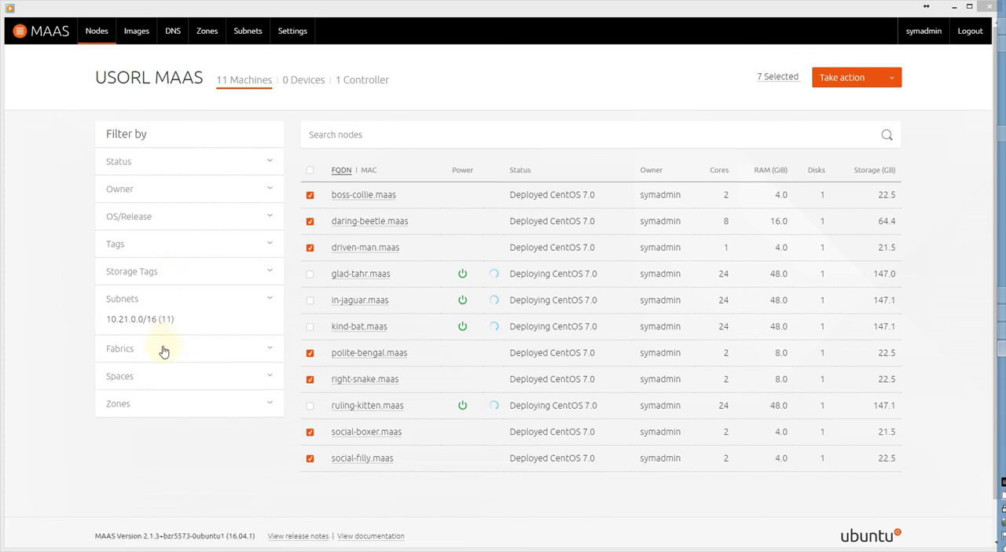
left_click(164, 350)
left_click(160, 376)
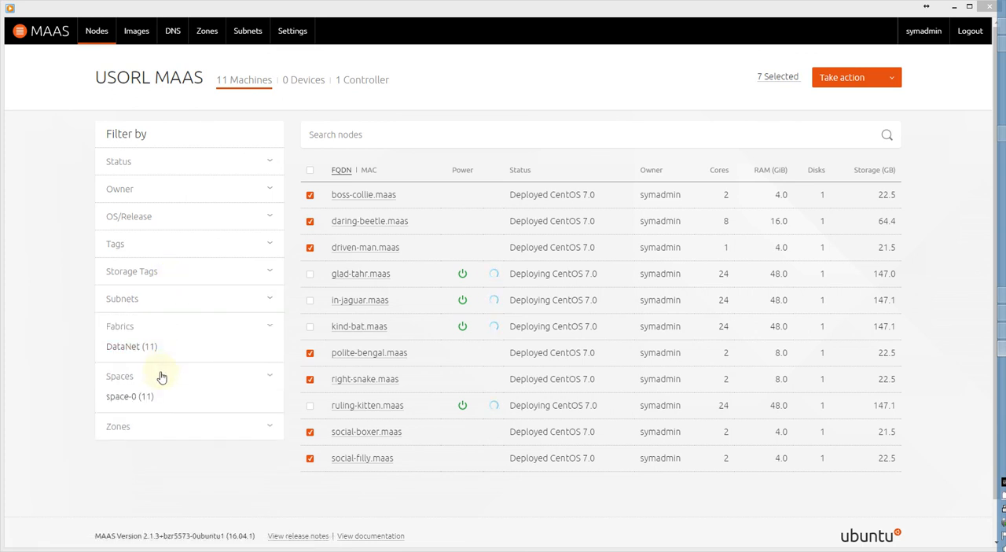
left_click(157, 398)
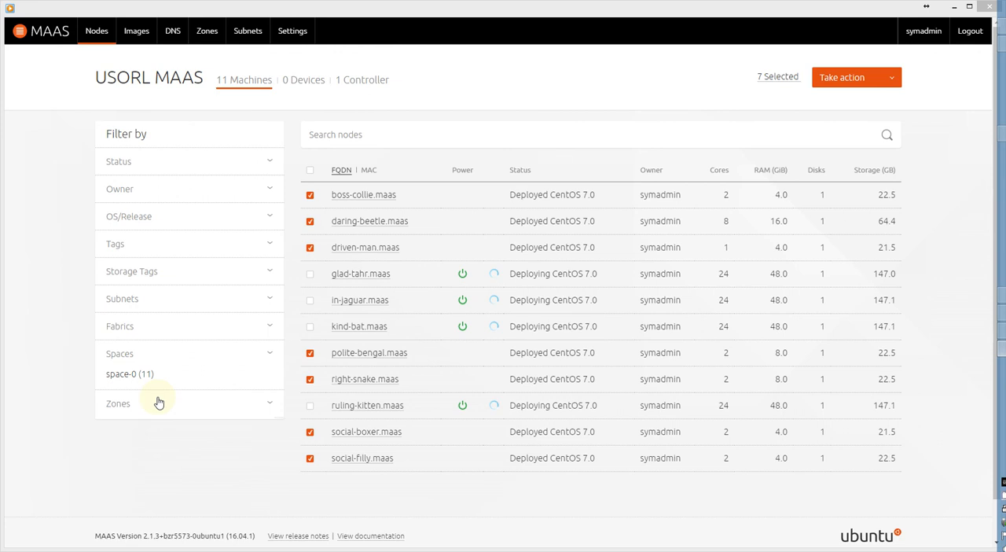
left_click(166, 163)
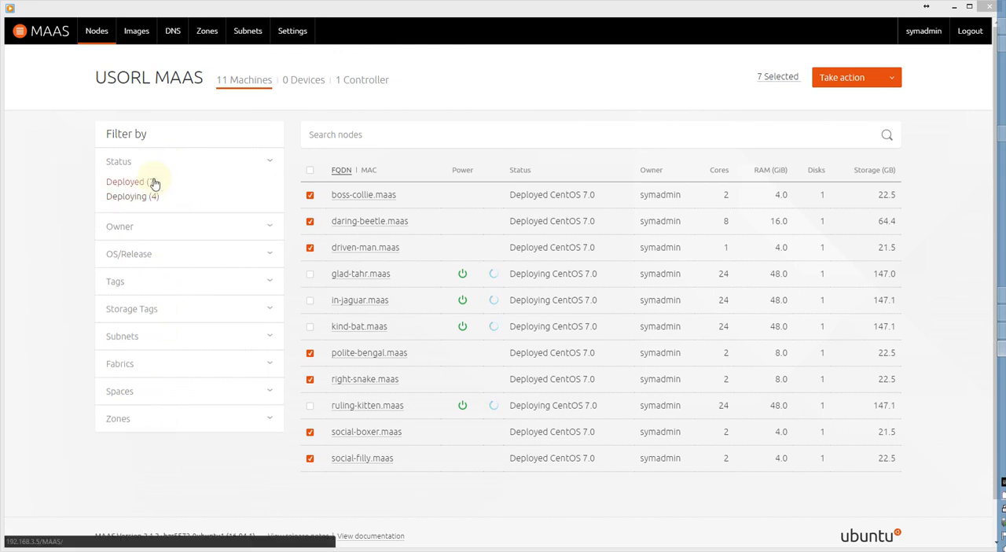
left_click(131, 228)
left_click(167, 241)
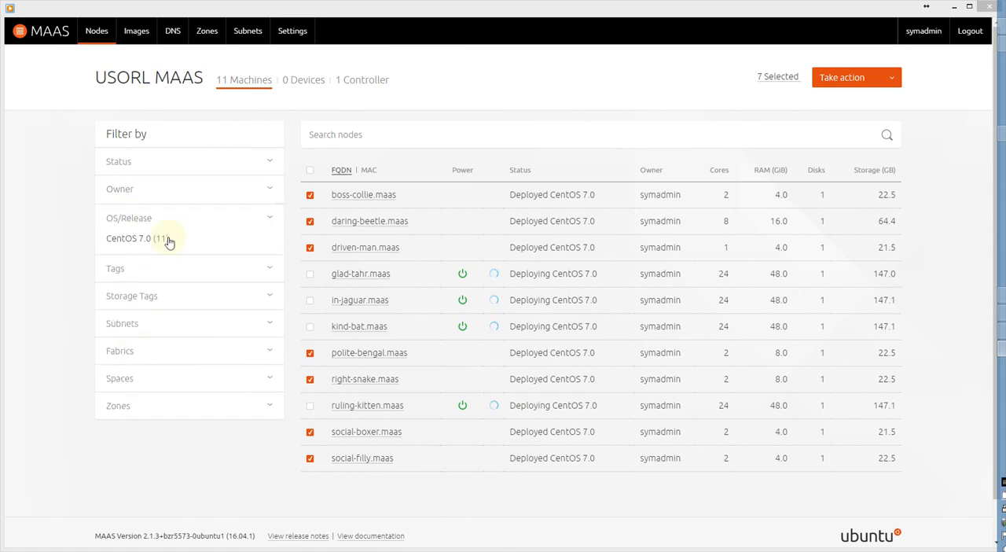
left_click(148, 267)
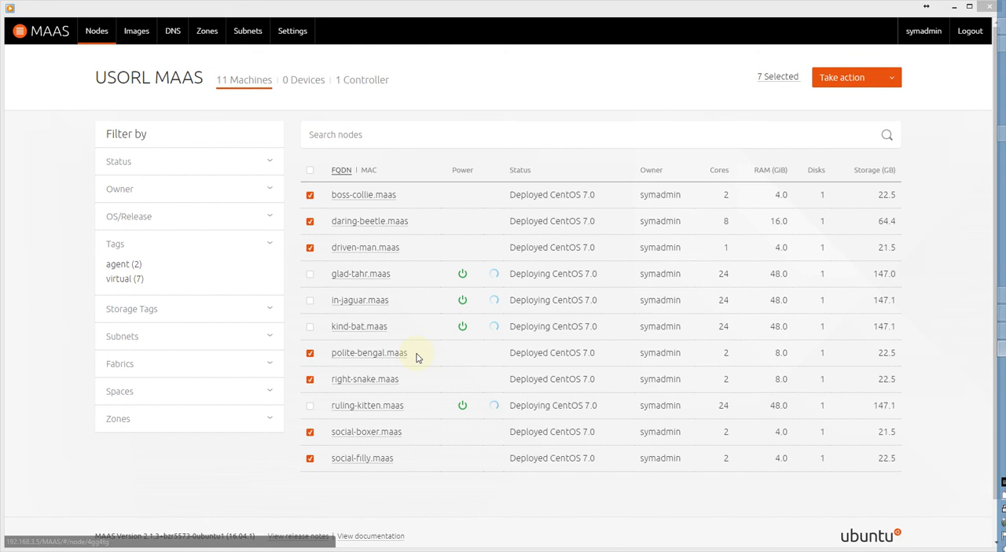
Add the tag agent to glad-tahr.maas, save it, and return to the tag filters in the node list.
left_click(364, 276)
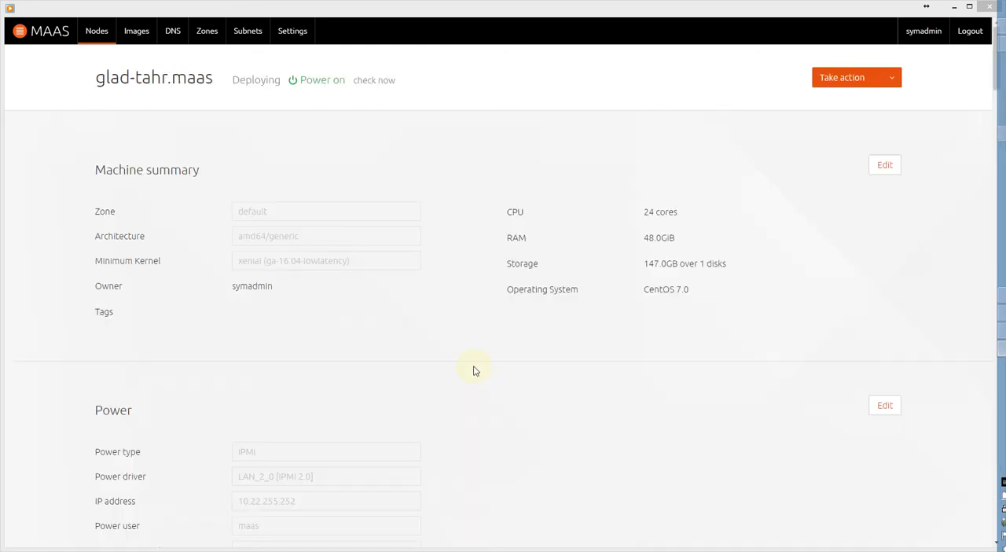
left_click(887, 167)
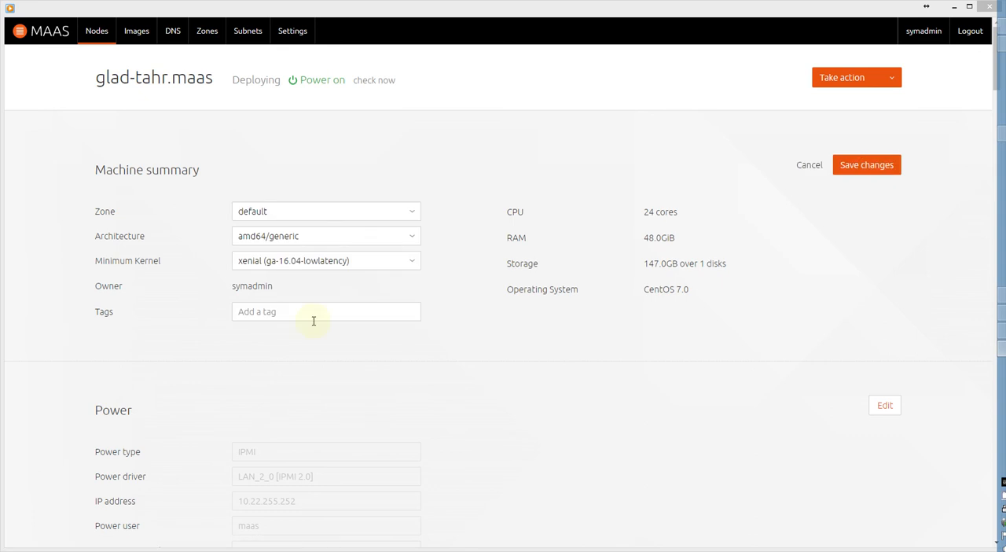
left_click(298, 314)
type("agent")
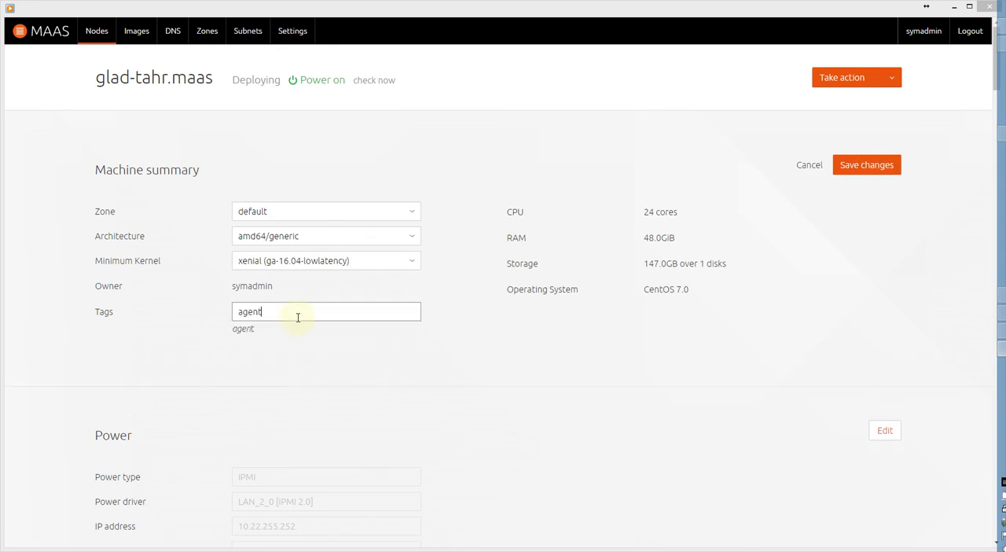
key("Return")
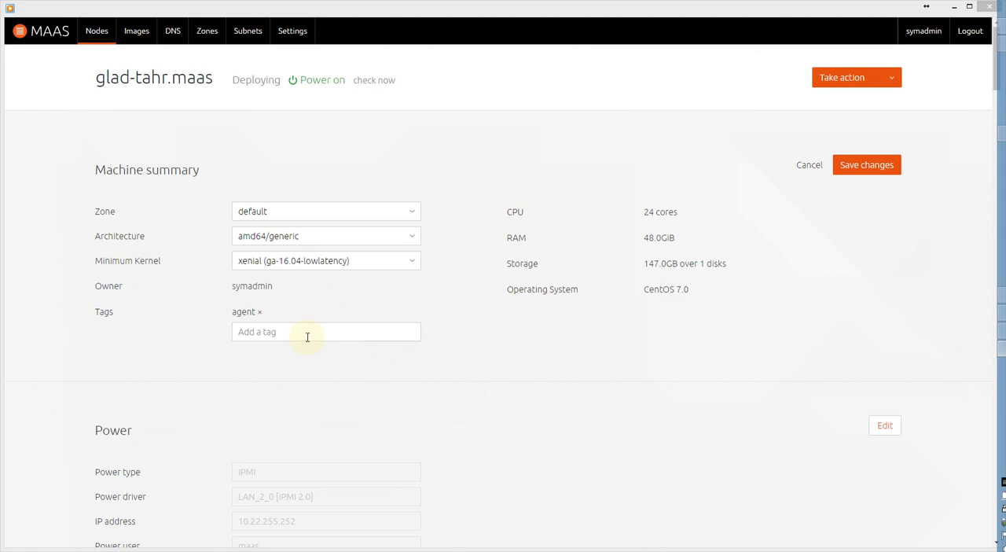
left_click(861, 169)
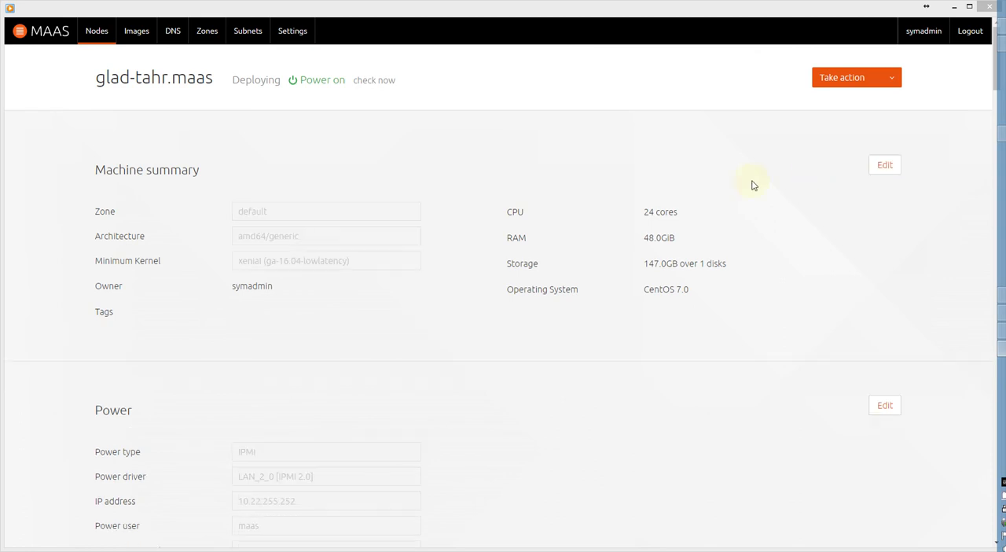
left_click(98, 33)
left_click(140, 279)
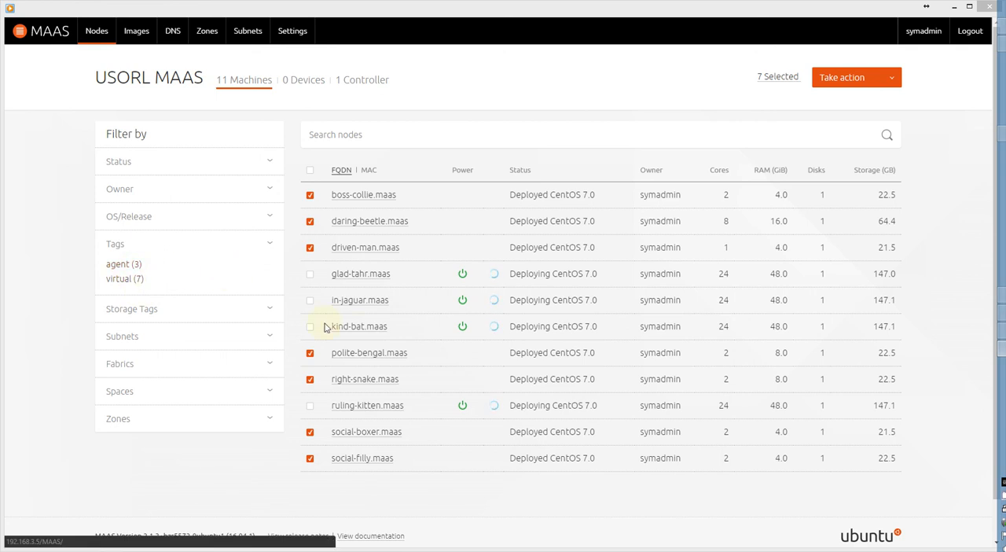
Tag in-jaguar.maas as agent, save the change, and show the node list's tag filters again.
left_click(367, 302)
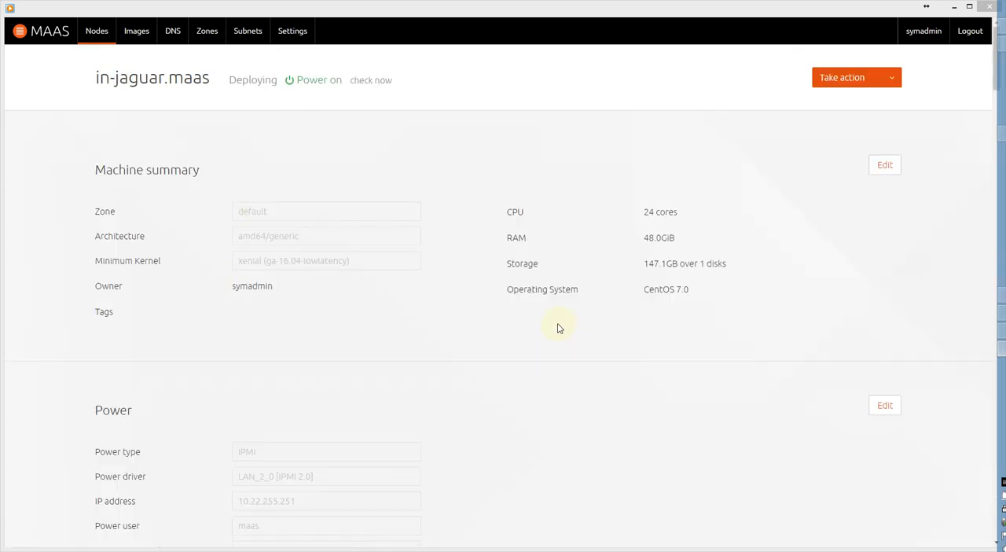
left_click(886, 166)
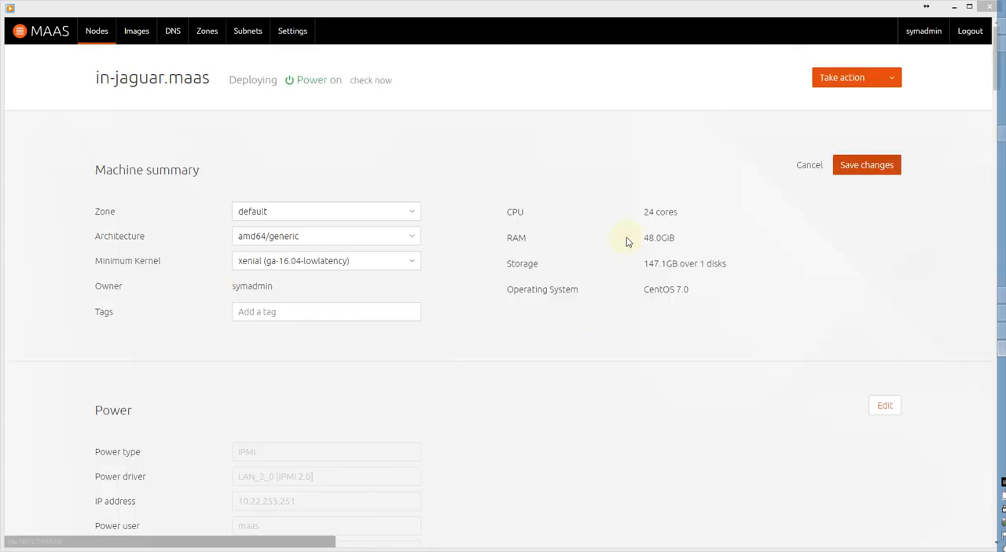
left_click(277, 317)
type("agent")
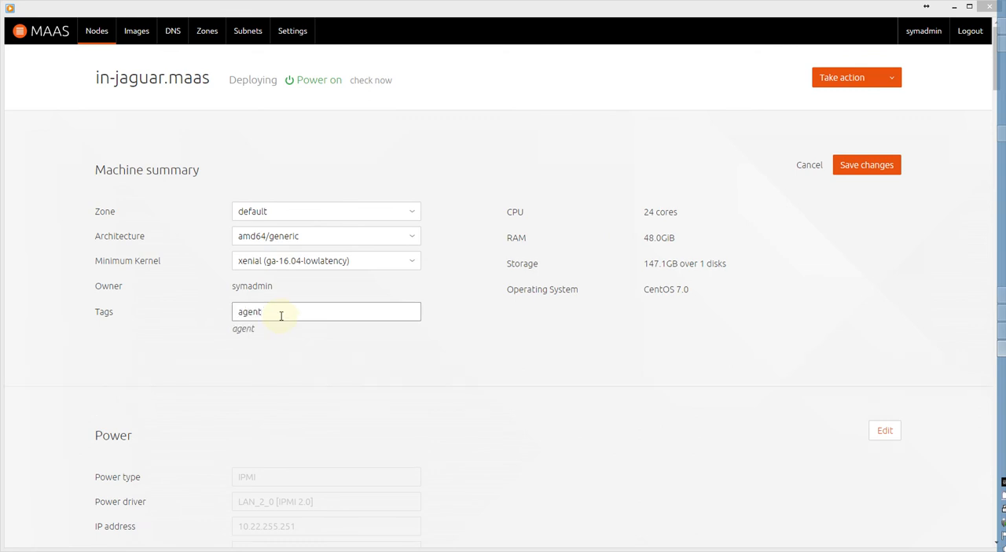
left_click(860, 169)
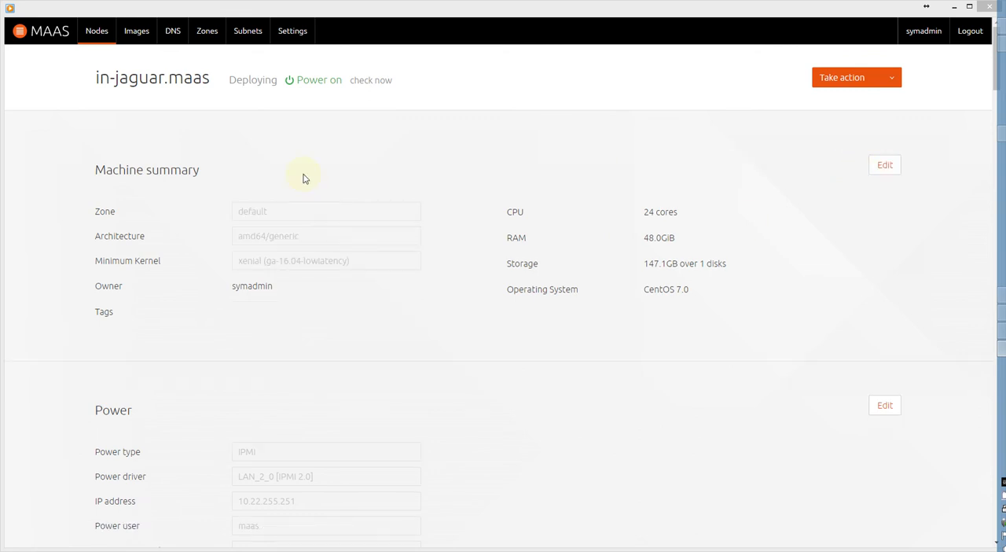
left_click(97, 30)
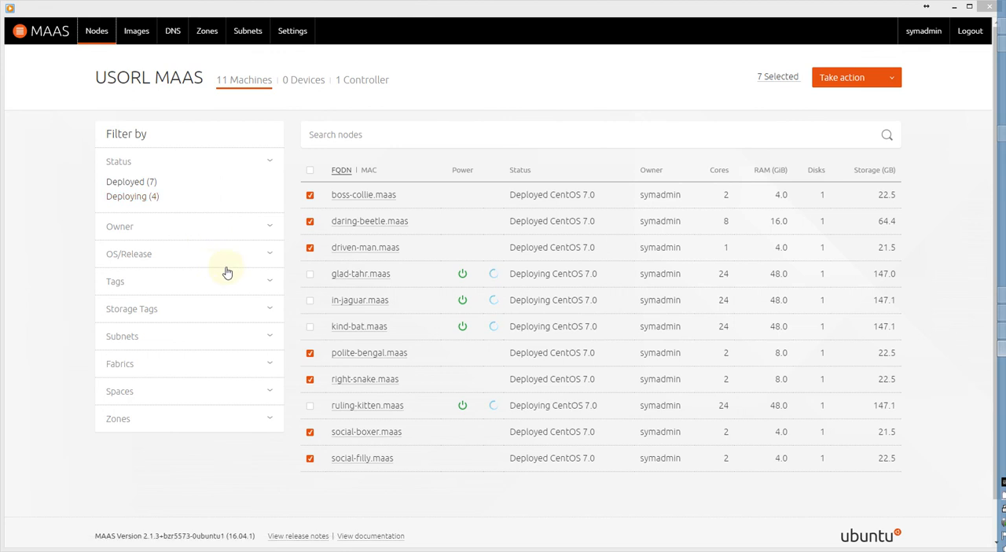
left_click(147, 290)
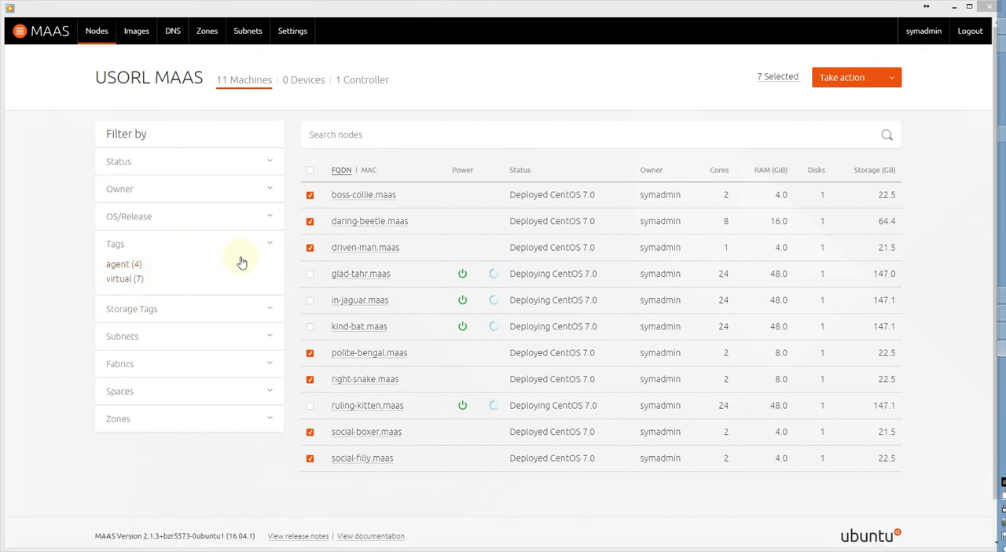
Add the tag agent to kind-bat.maas, save the machine summary, and go back to the node list.
left_click(358, 326)
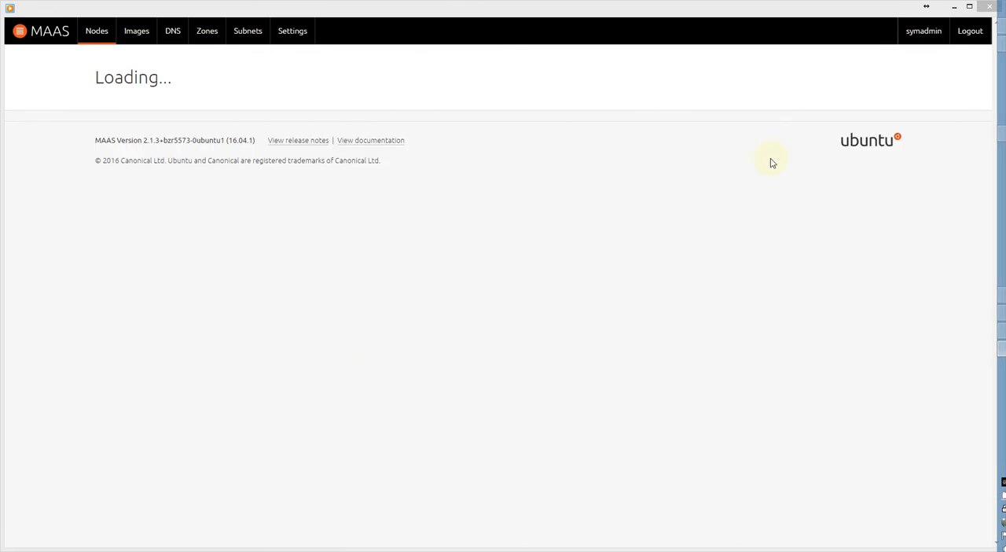
left_click(885, 165)
left_click(269, 312)
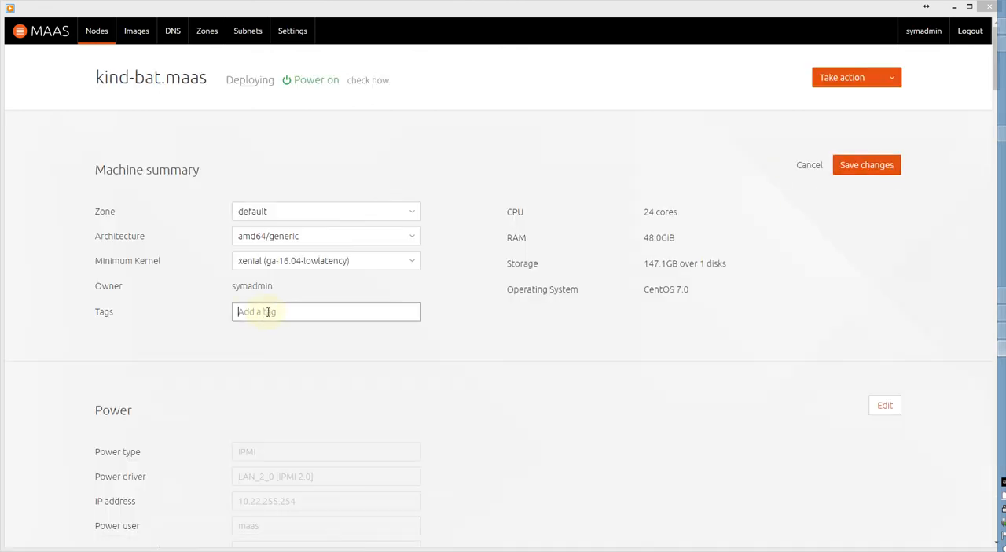
type("agent")
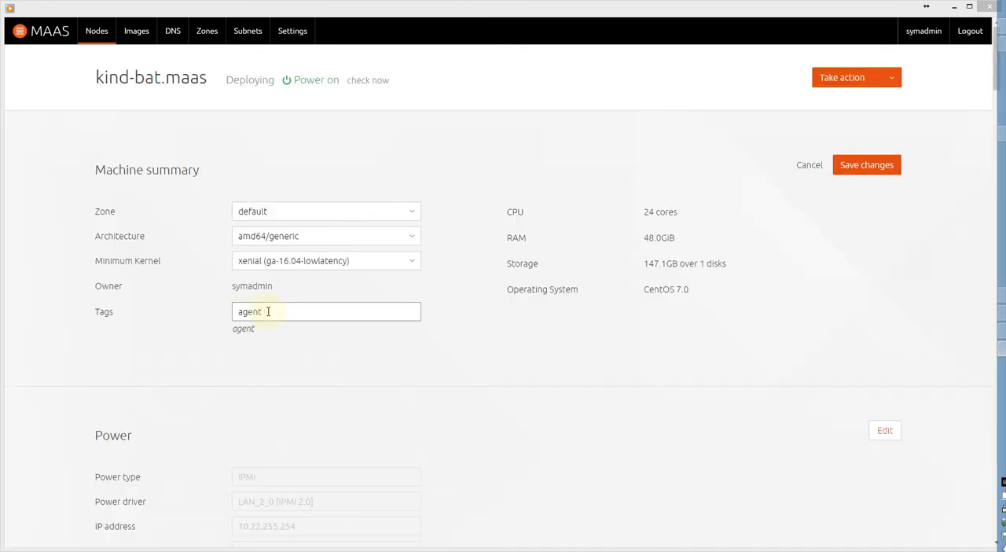
left_click(845, 163)
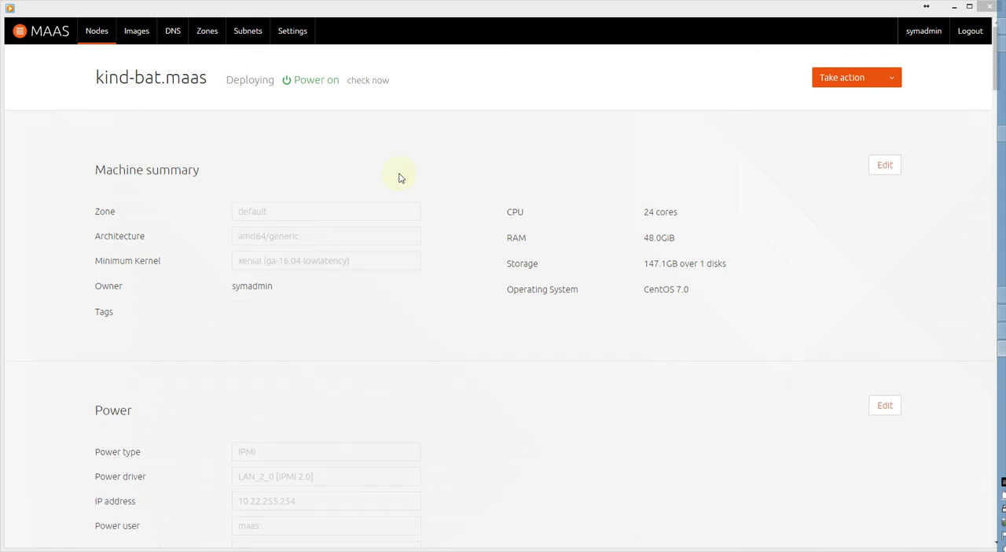
left_click(98, 31)
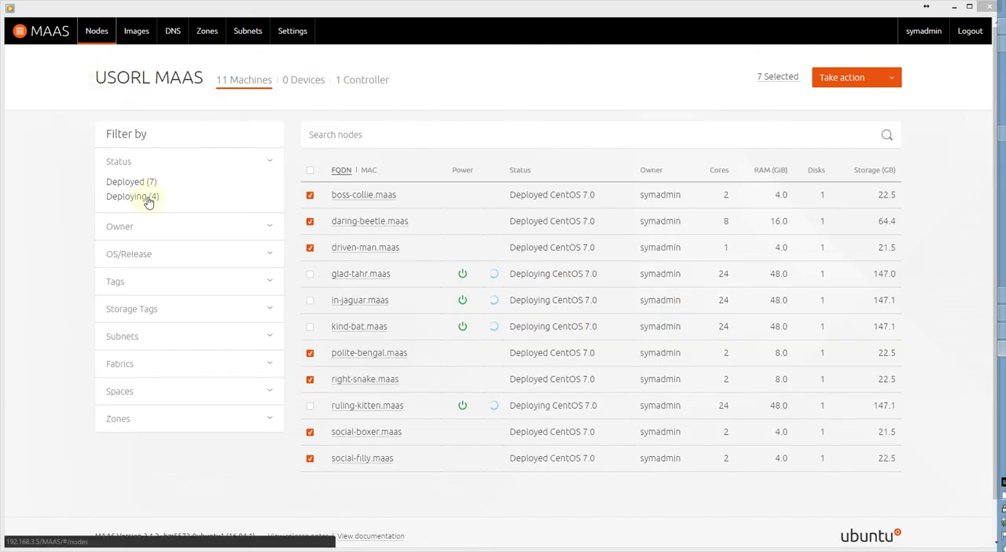
Add the tag master to ruling-kitten.maas, save the machine summary, and go back to the node list.
left_click(358, 406)
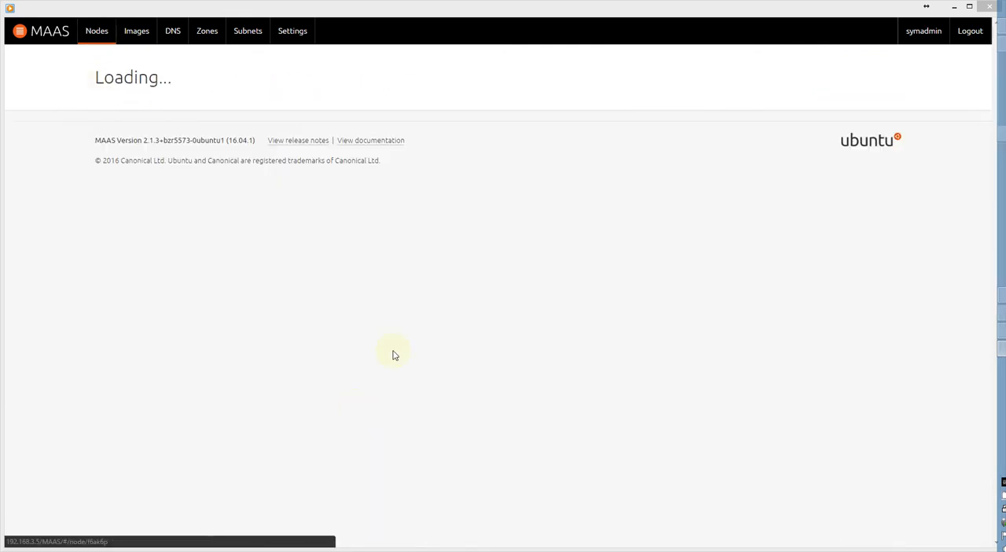
left_click(884, 168)
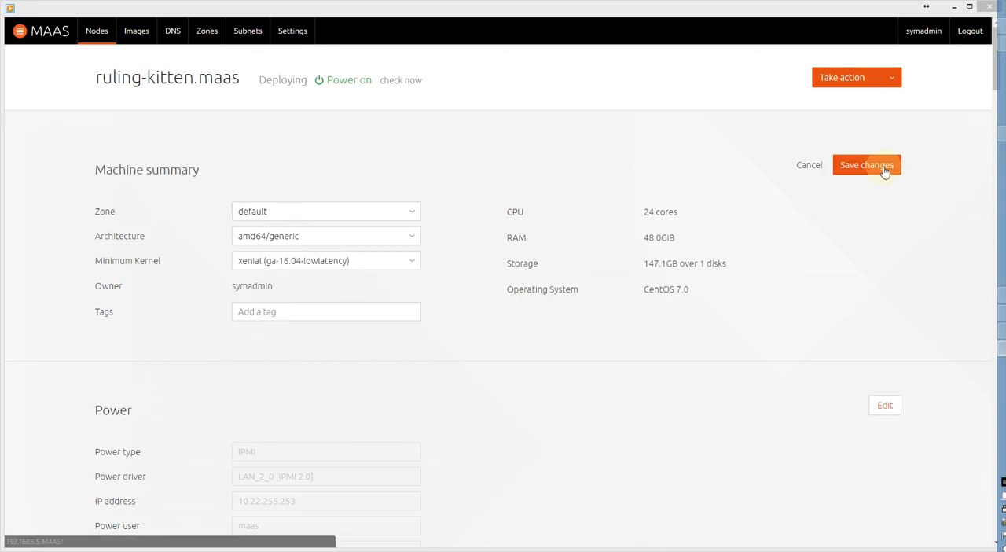
left_click(308, 311)
type("m")
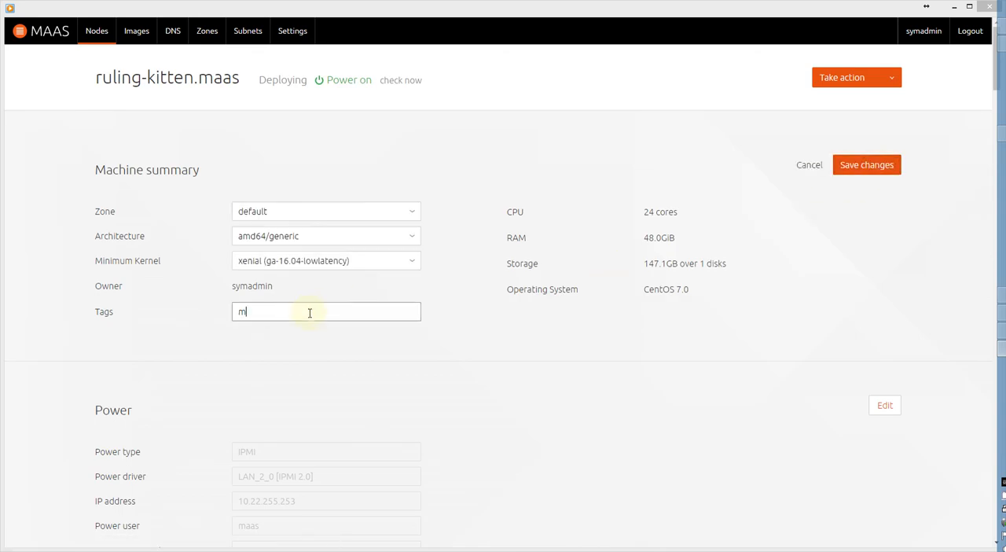
type("aster")
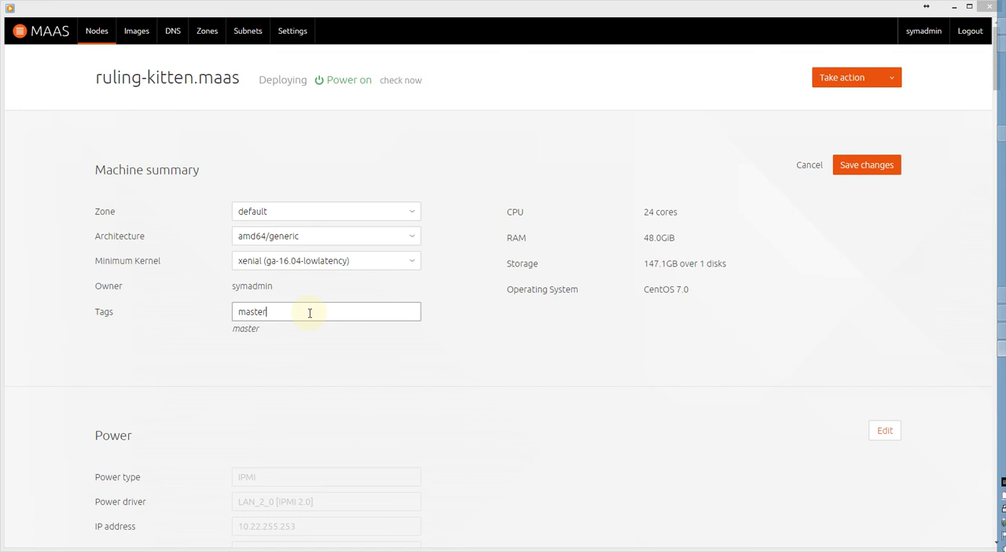
left_click(868, 165)
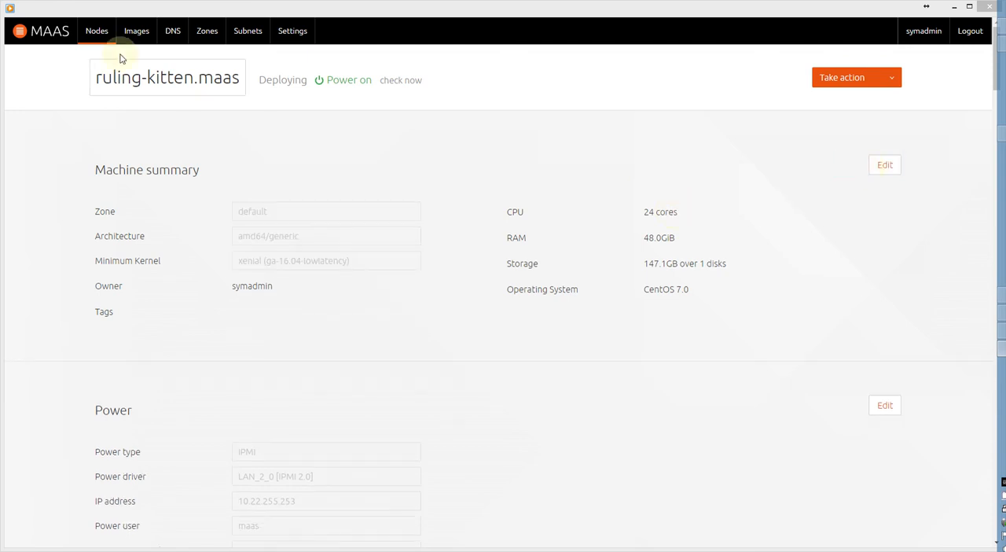
left_click(97, 31)
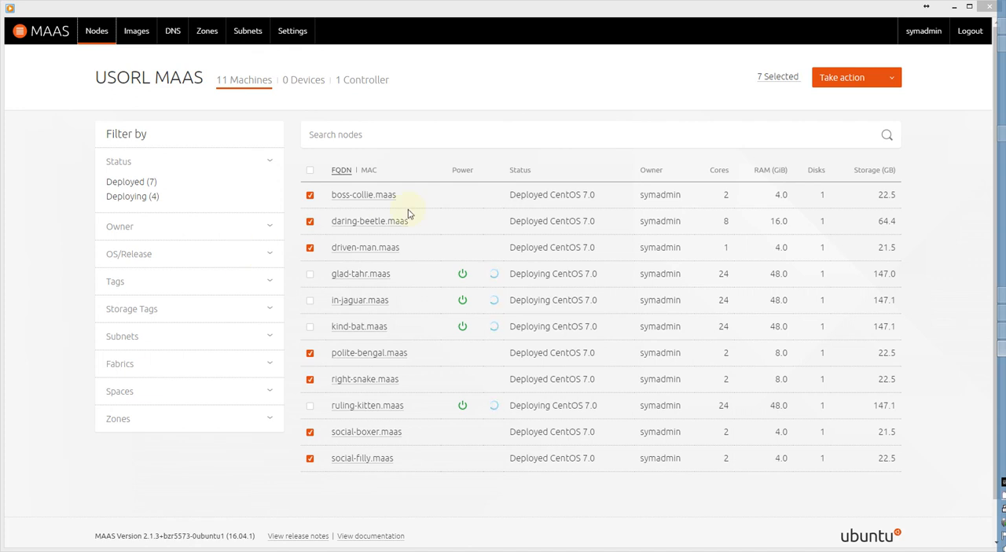
Add the tag master to daring-beetle.maas alongside its virtual tag and save the machine summary.
left_click(375, 221)
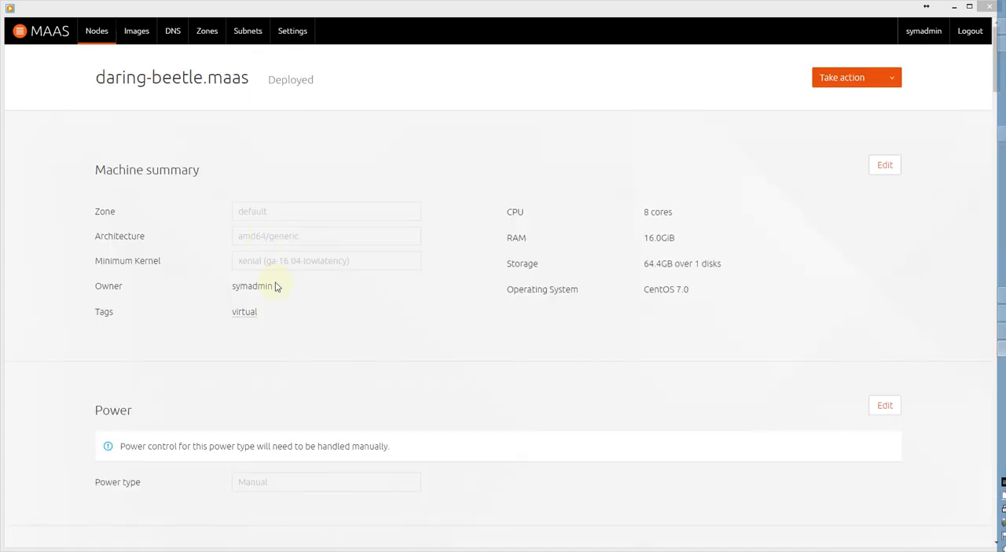
left_click(882, 167)
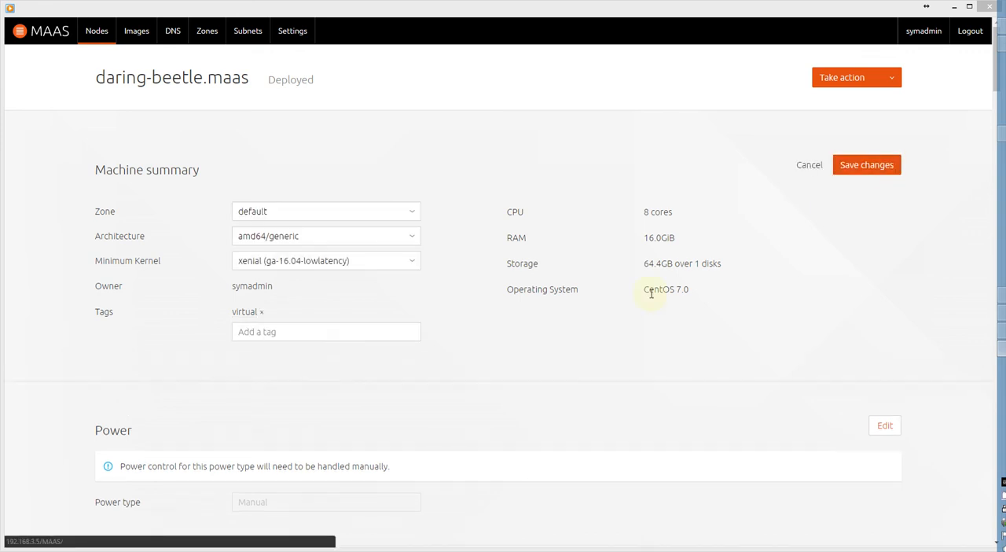
left_click(311, 338)
type("mast")
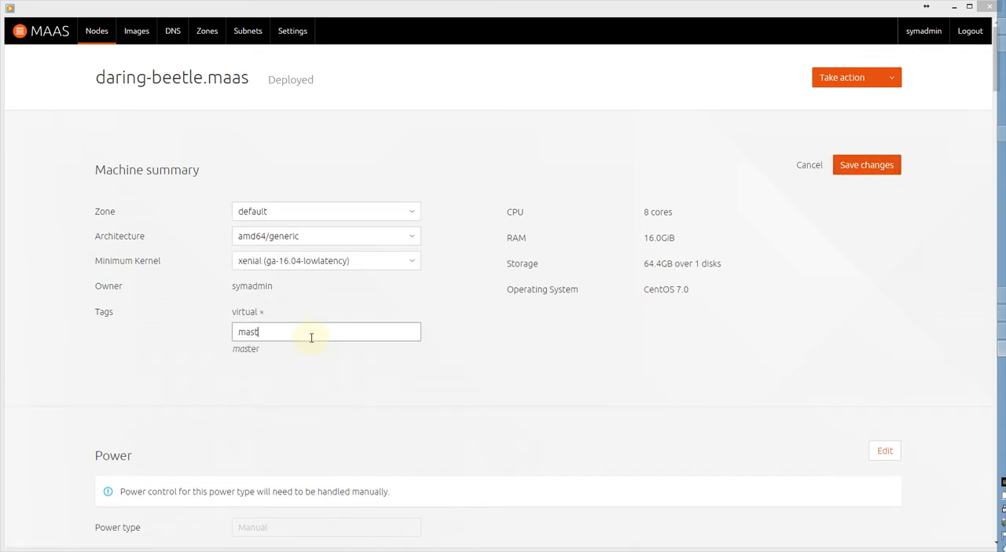
type("er")
key("Return")
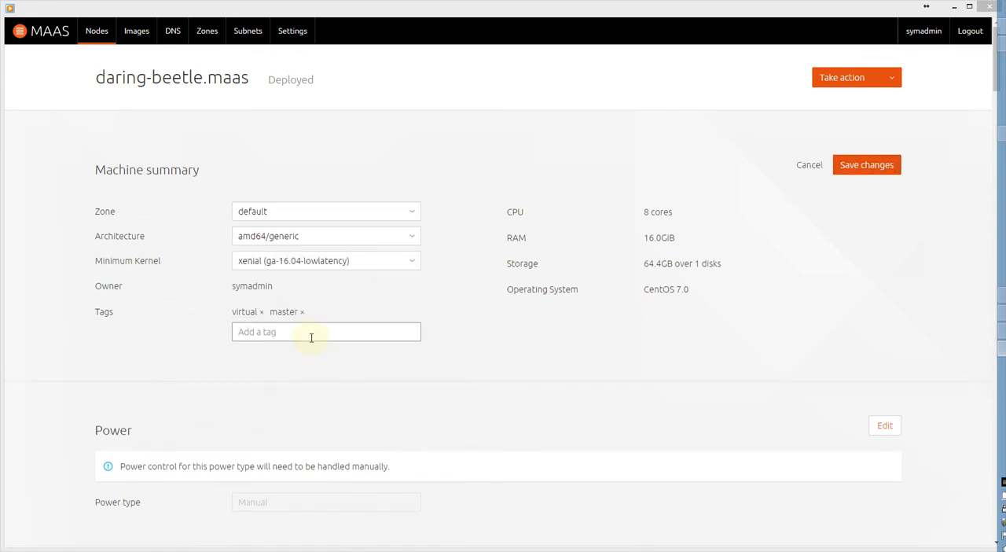
left_click(867, 166)
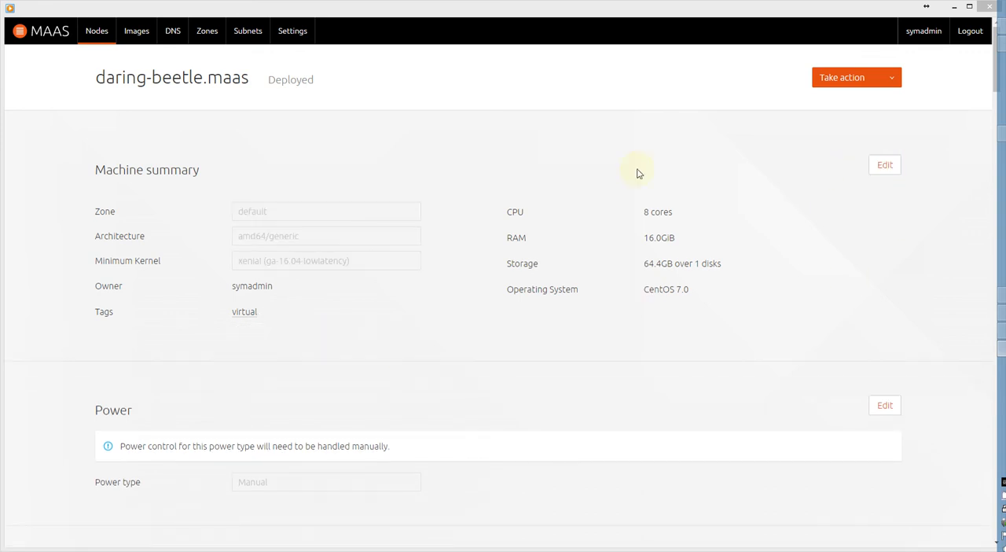
Return to the node list, show the available tag filters and clear the selection of all machines.
left_click(98, 33)
left_click(137, 281)
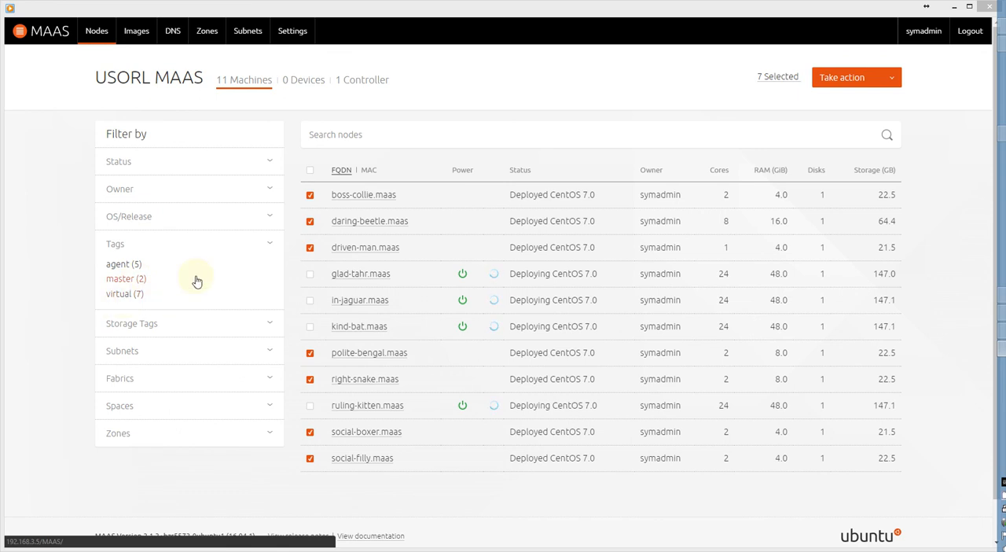
left_click(312, 170)
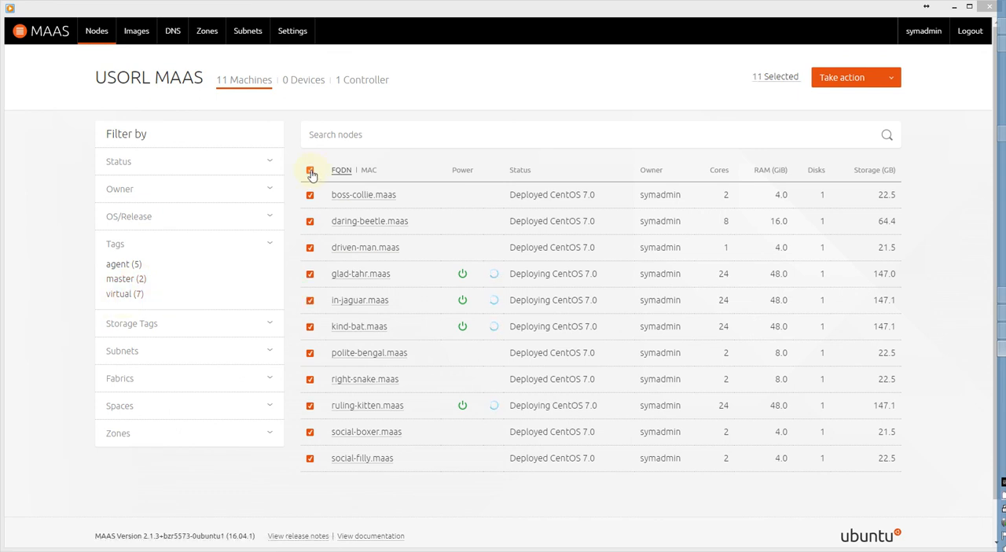
left_click(313, 173)
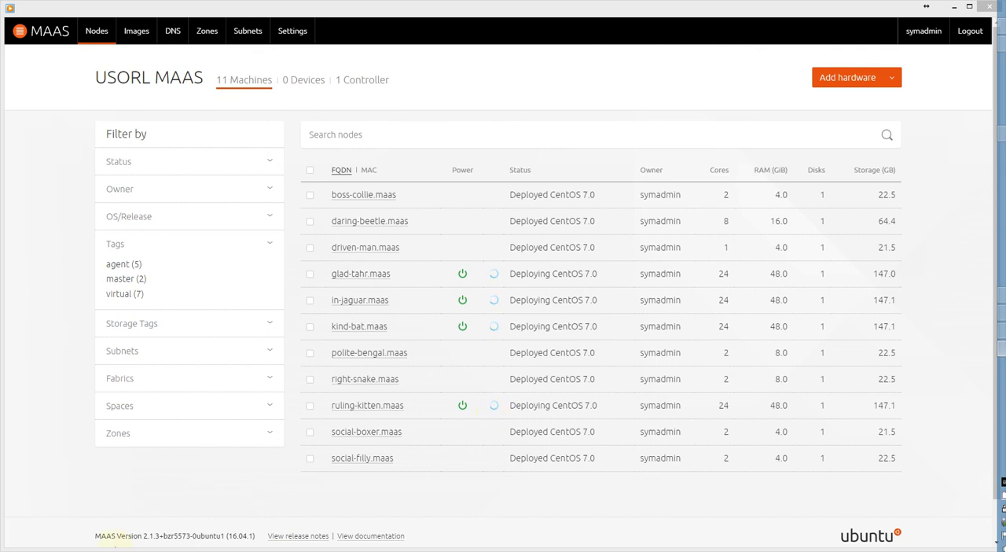
Examine the MAAS version text in the page footer and the deployment status of glad-tahr.maas.
left_click_drag(94, 541, 263, 533)
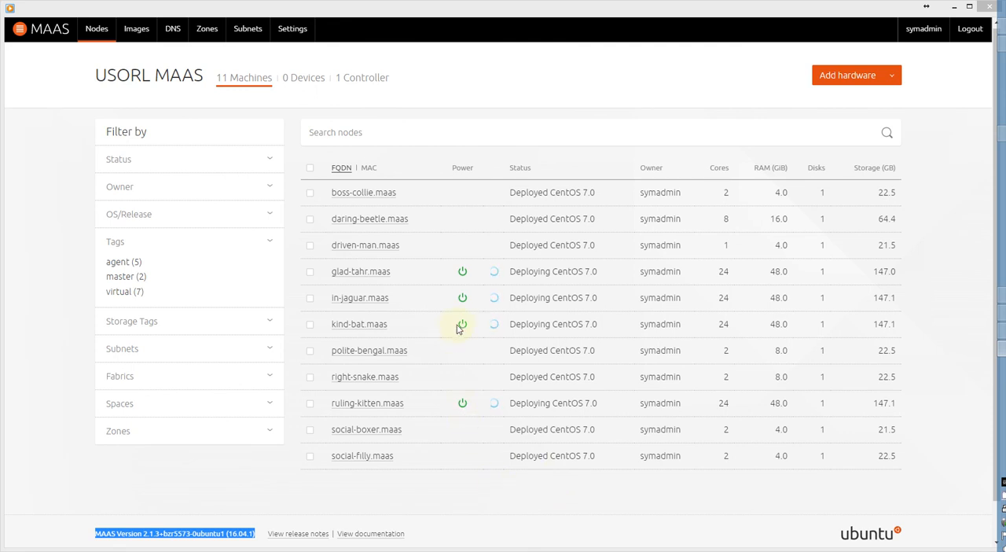
left_click(473, 245)
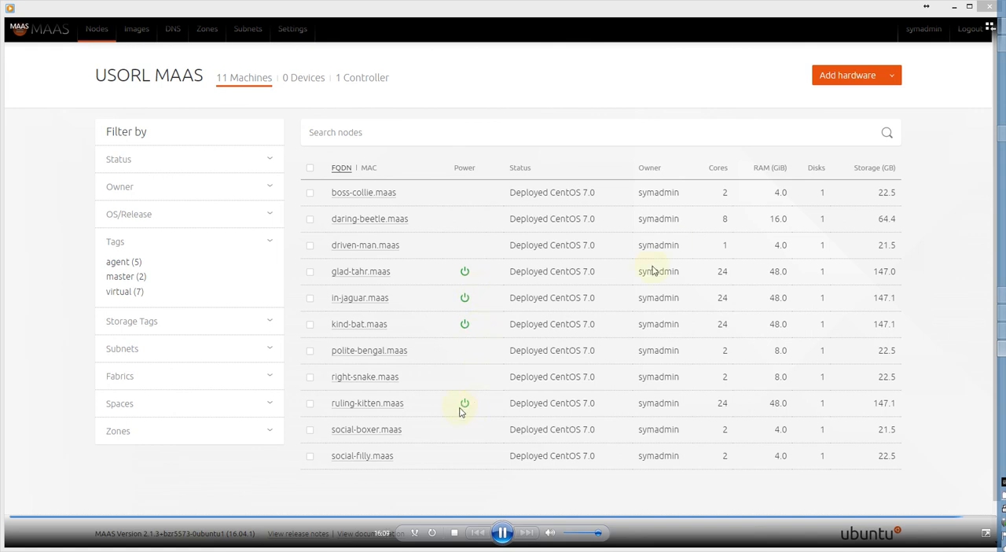
mouse_move(595, 272)
left_mouse_down()
mouse_move(516, 274)
mouse_move(602, 273)
left_mouse_up()
left_click(584, 268)
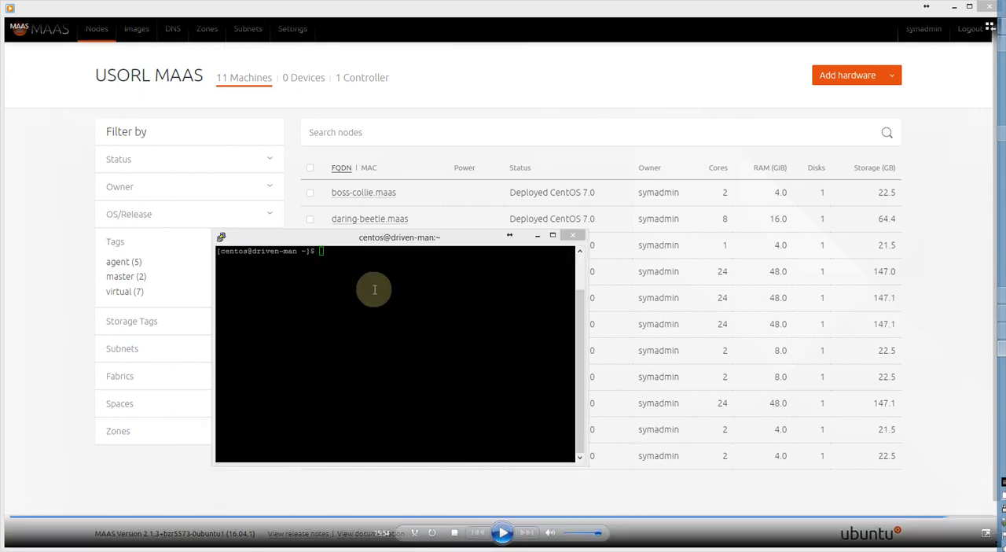
Move the driven-man terminal window off the node names and highlight part of its shell prompt.
left_click_drag(382, 233, 657, 203)
left_click_drag(511, 218, 573, 218)
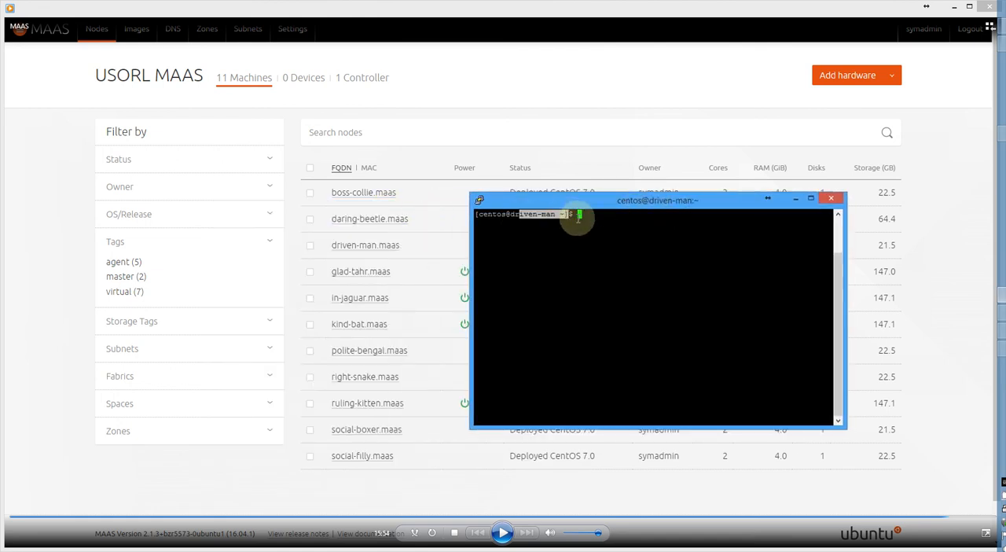
Ping boss-collie from the driven-man shell and stop the ping after a few replies.
left_click(582, 214)
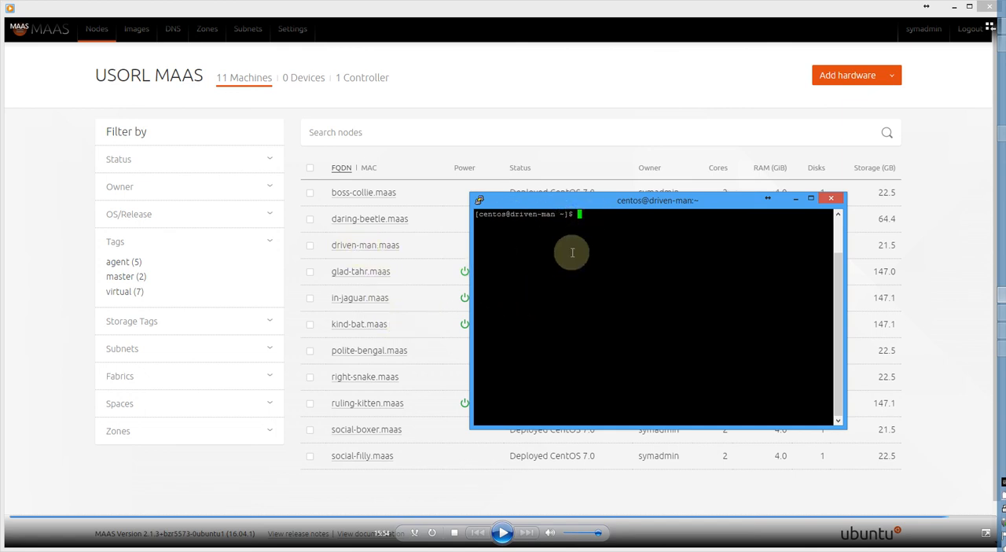
type("ping boss-collie.")
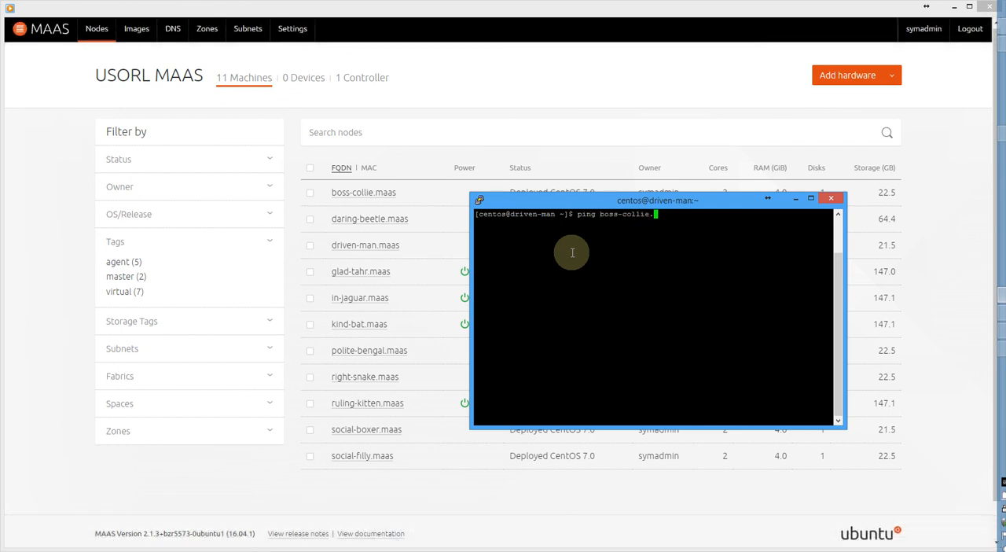
key("BackSpace")
key("Return")
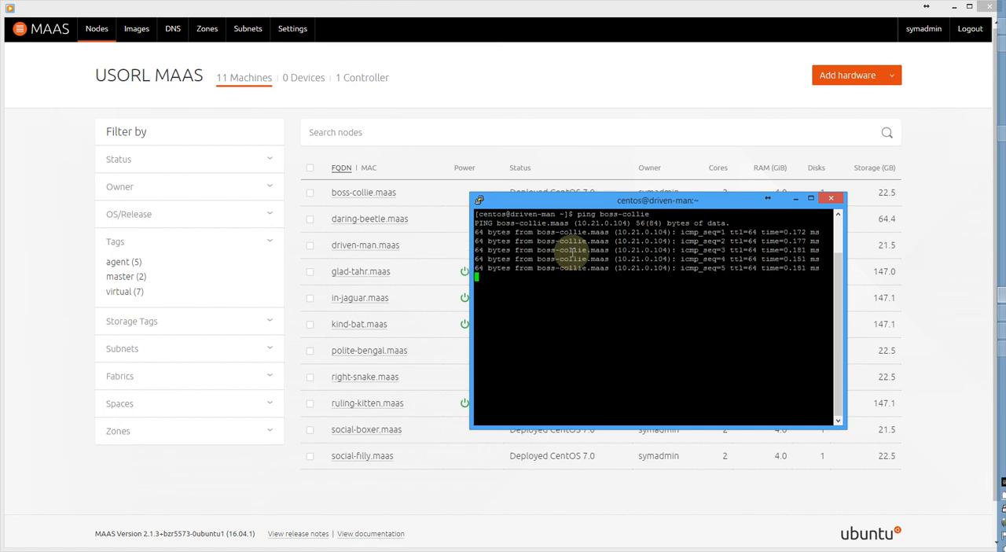
key("ctrl+c")
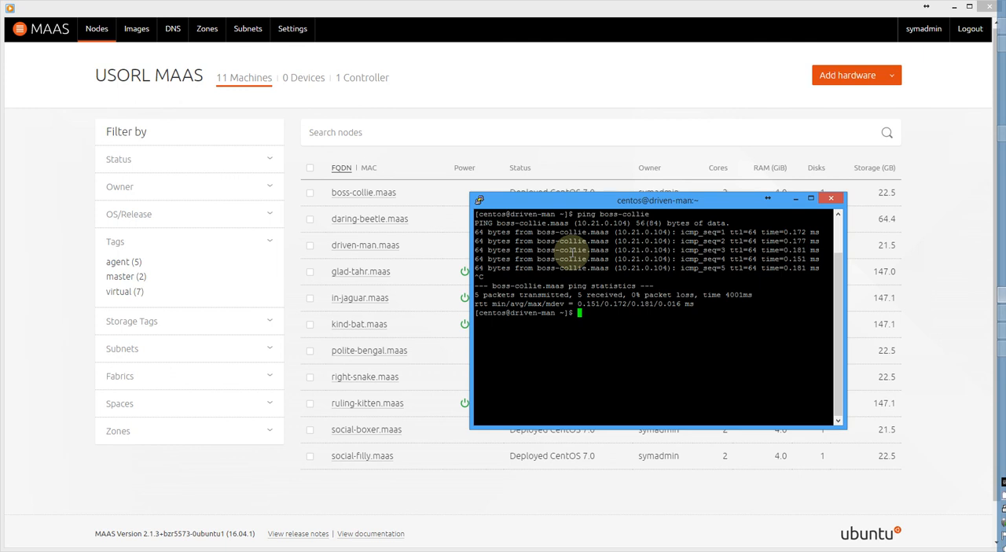
Enlarge the driven-man terminal window so it covers most of the node list.
double_click(610, 200)
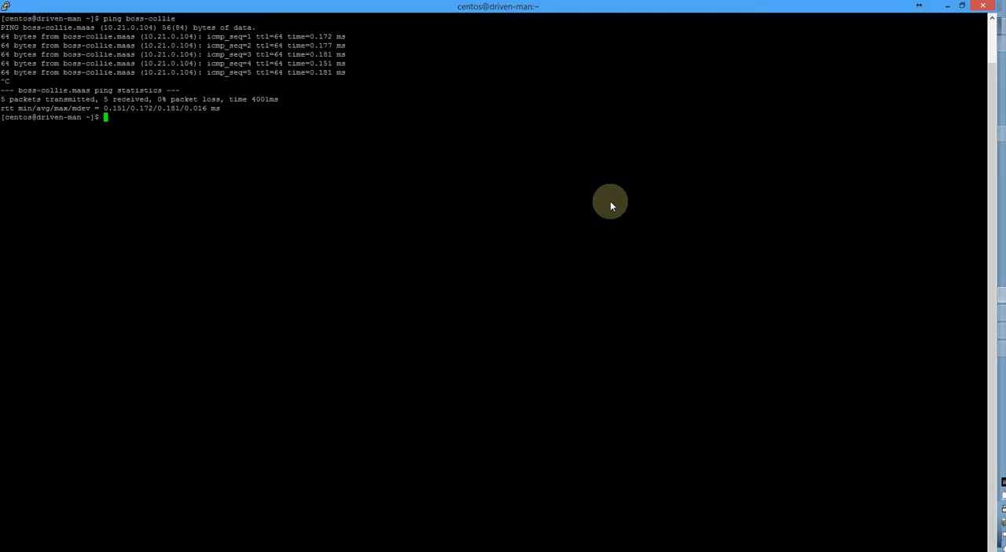
double_click(449, 14)
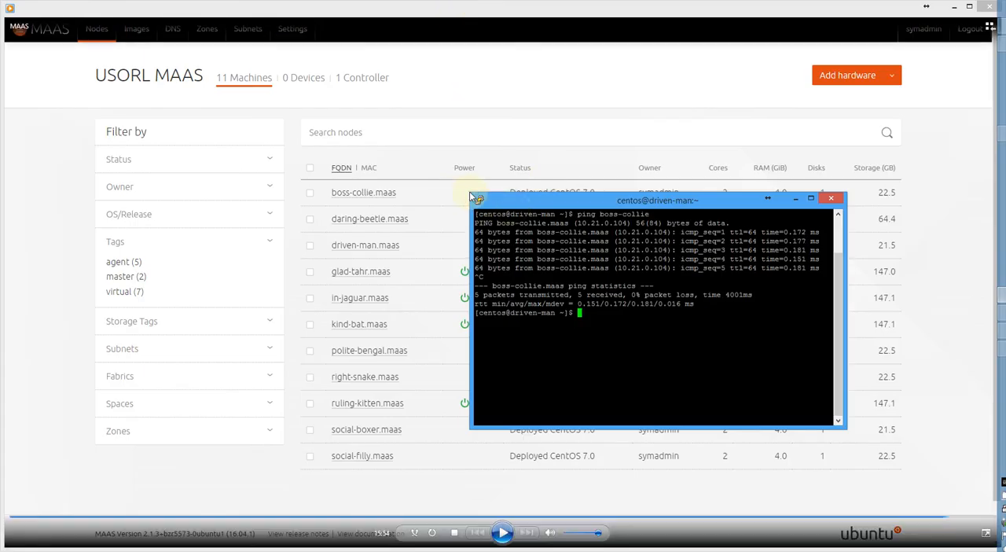
left_click_drag(468, 190, 18, 49)
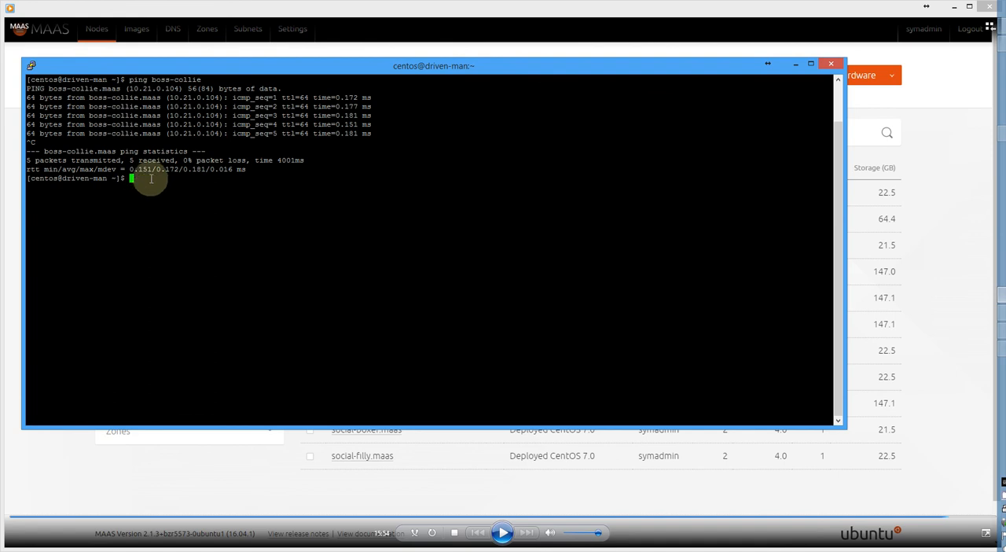
Run ifconfig -a on driven-man and review the listed network interfaces from bond0 through ens224.
type("i")
type("fconfig -a")
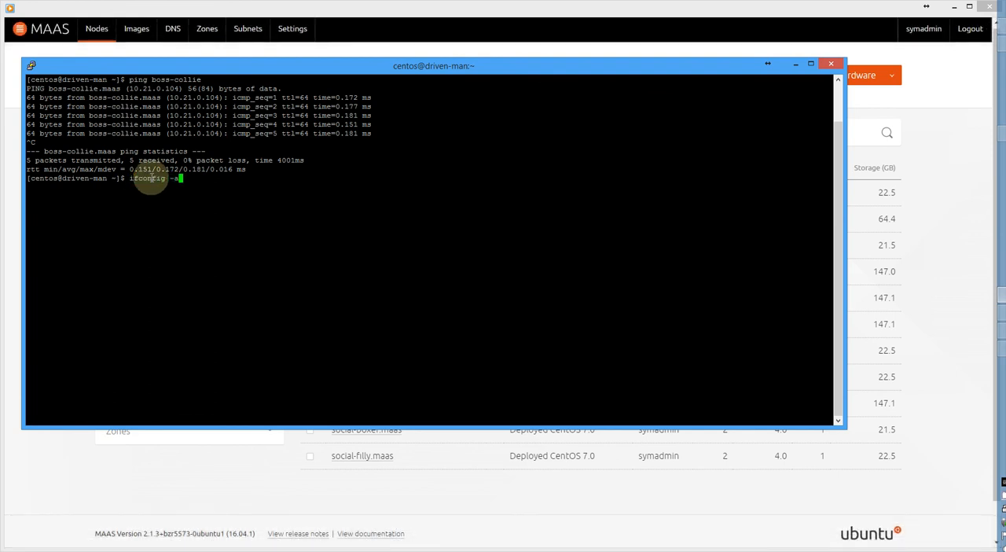
key("Return")
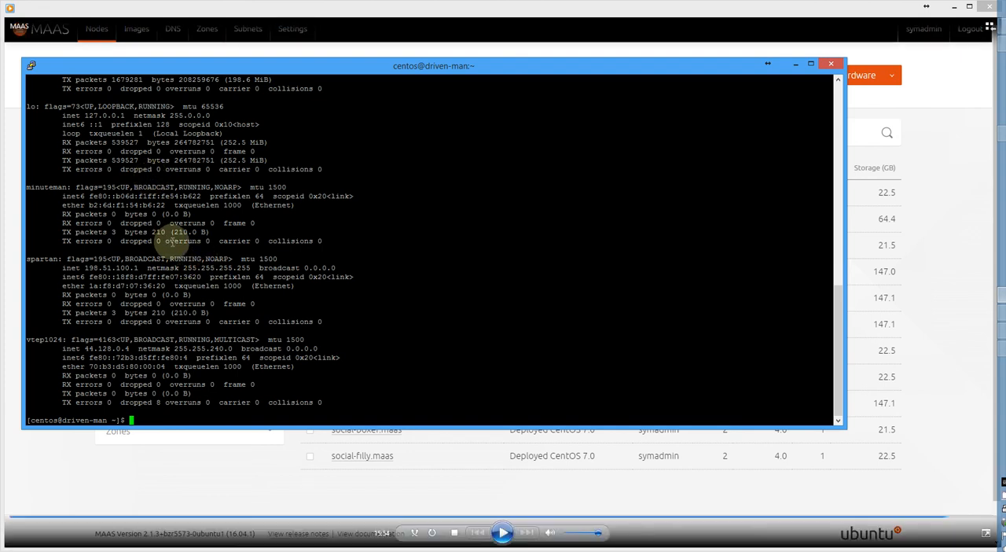
key("shift+Page_Up")
key("shift+Page_Up")
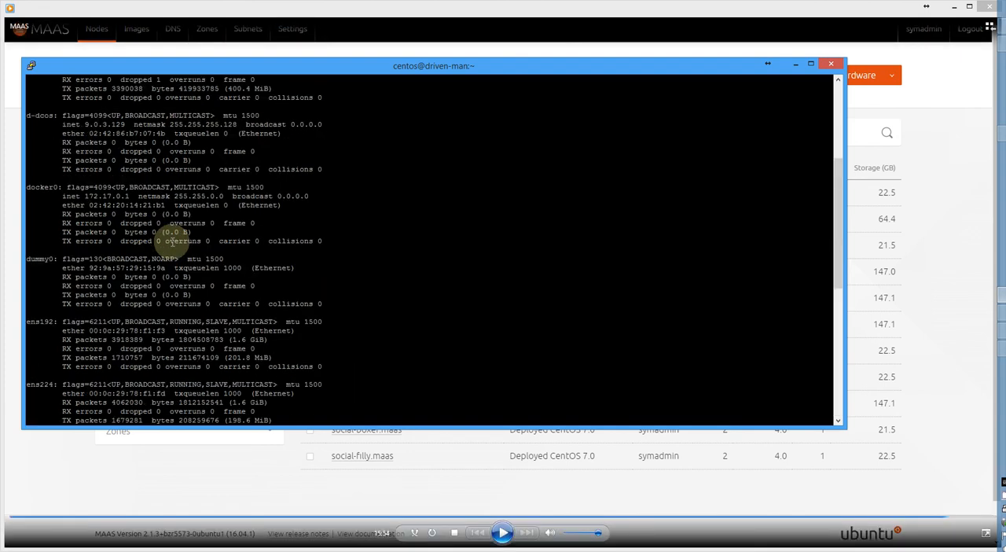
key("shift+Page_Up")
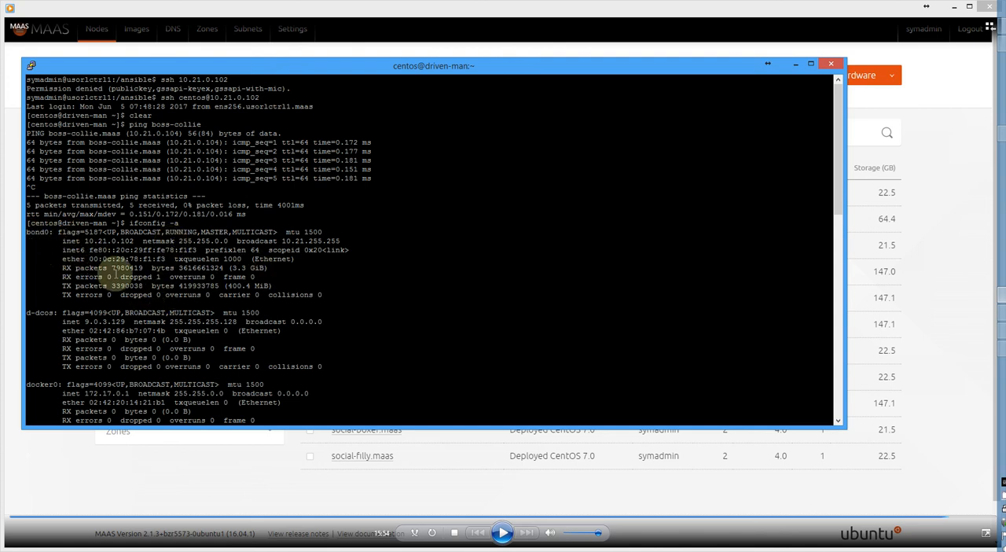
key("shift+Page_Down")
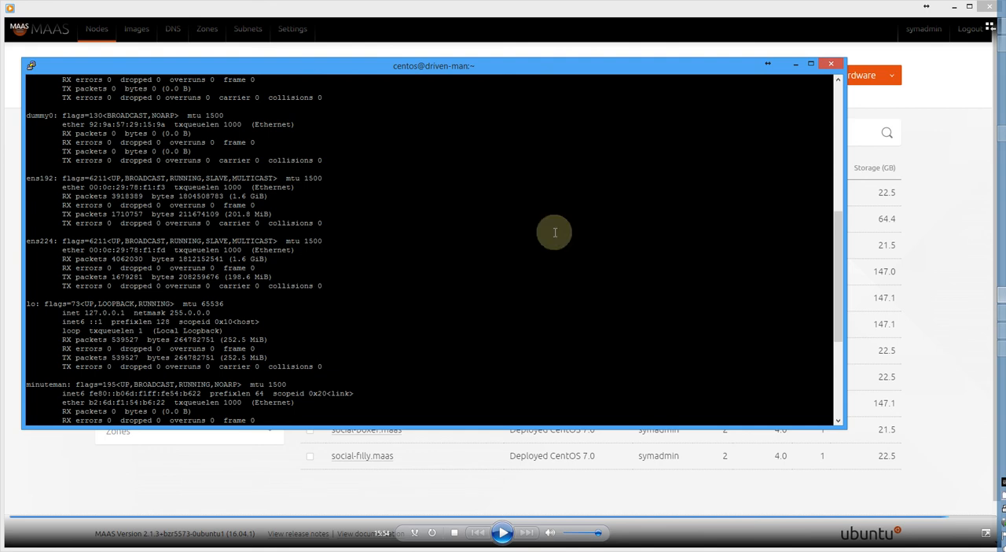
Switch to the MAAS page in Chrome and examine the network interfaces of boss-collie.maas.
mouse_move(1003, 134)
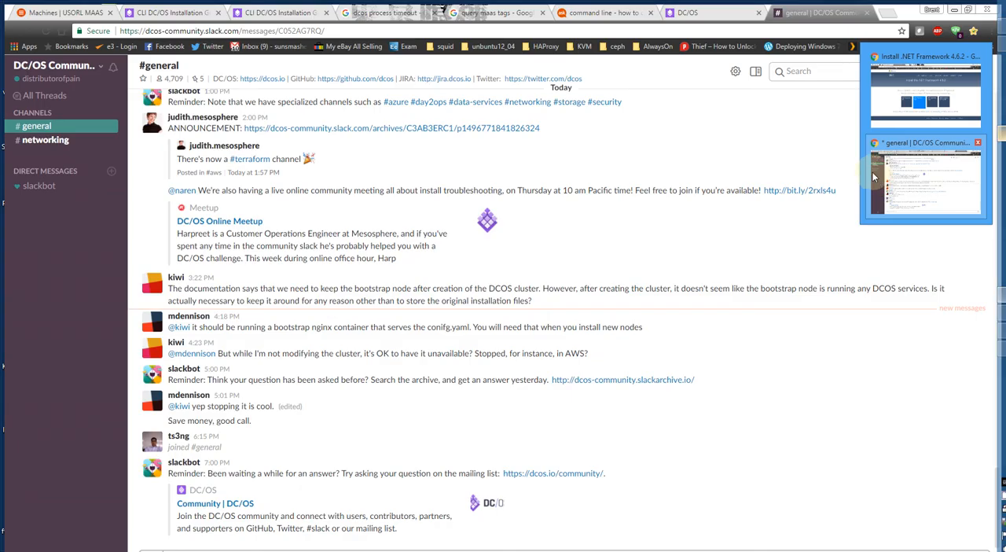
left_click(873, 178)
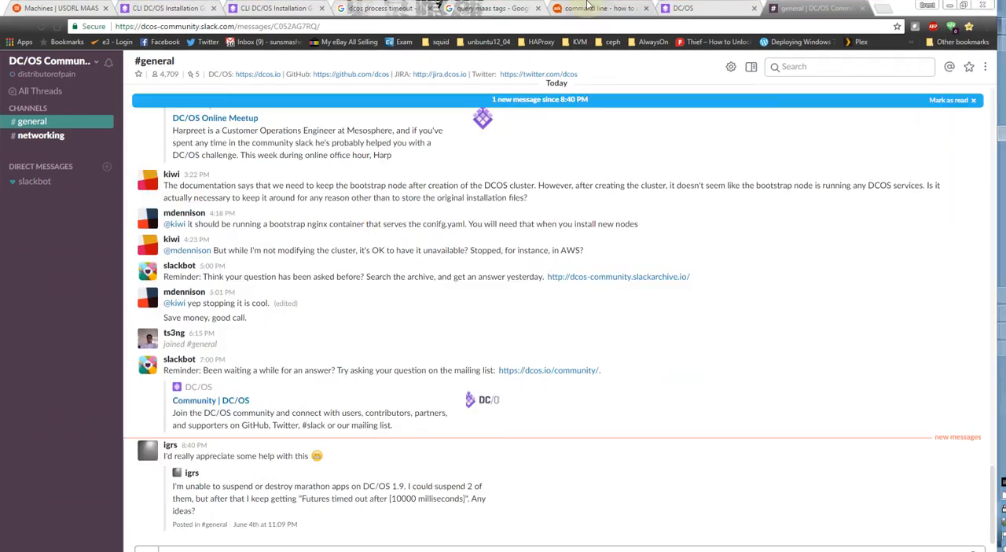
left_click(53, 10)
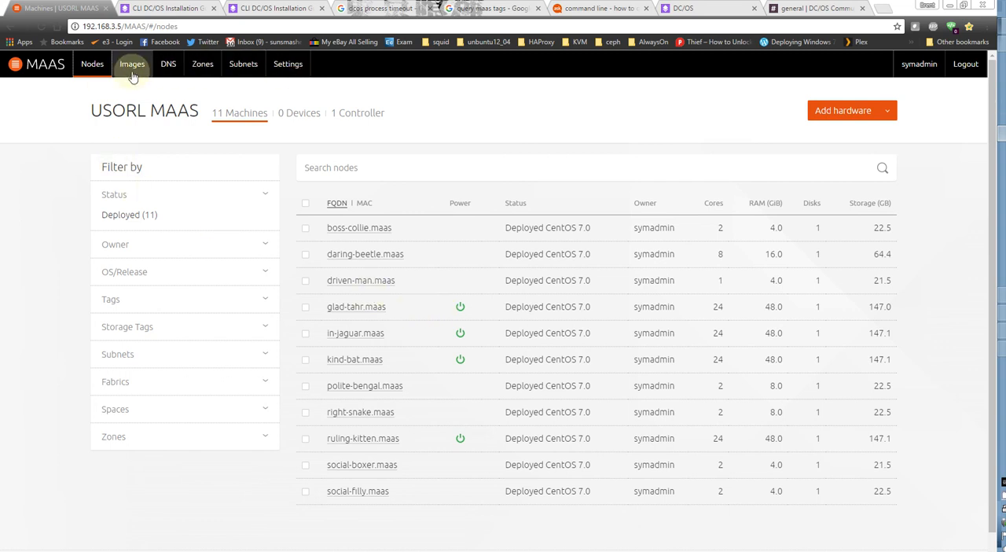
left_click(375, 228)
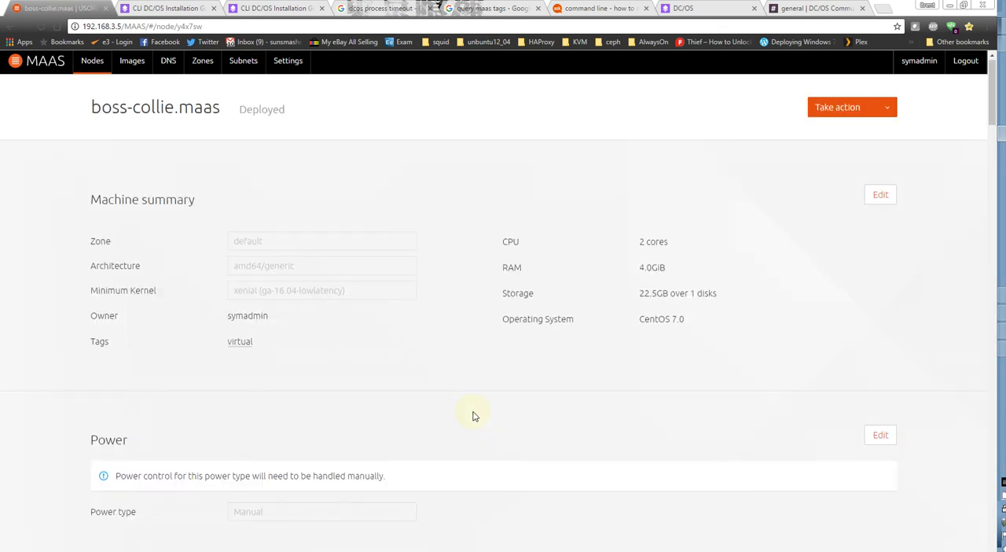
scroll(474, 418, "down", 5)
scroll(474, 417, "down", 2)
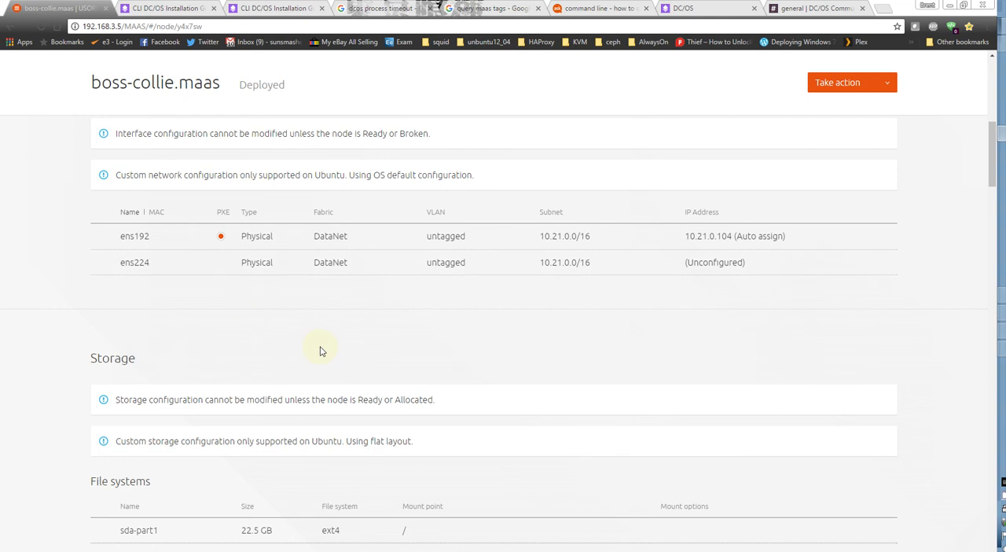
scroll(328, 384, "up", 7)
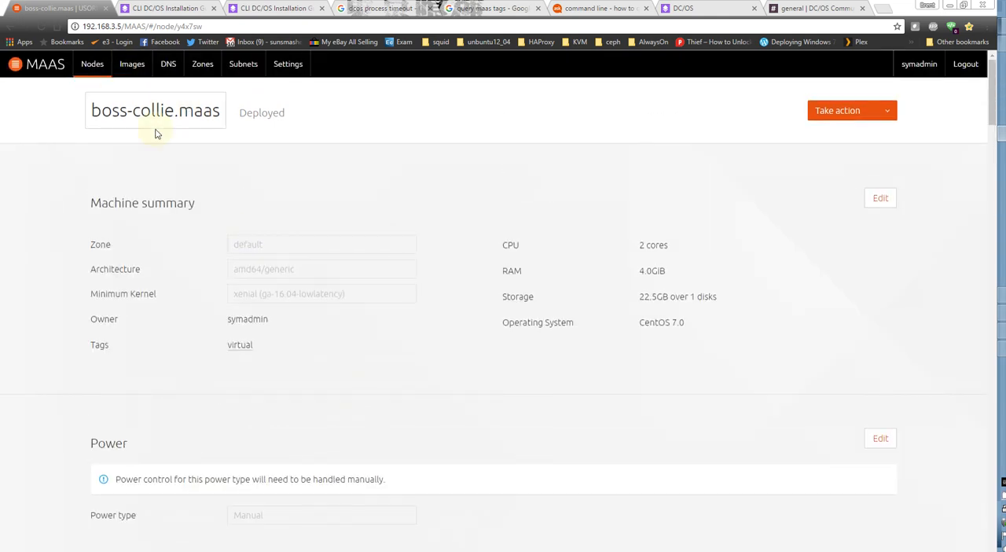
Return to the node list, open glad-tahr.maas and examine its network interfaces.
left_click(93, 64)
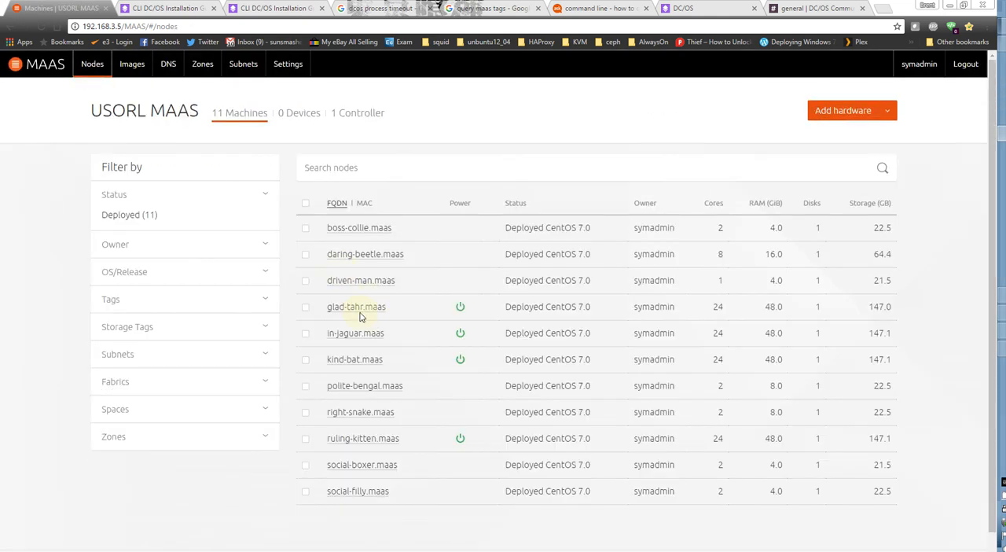
left_click(362, 314)
scroll(453, 369, "down", 6)
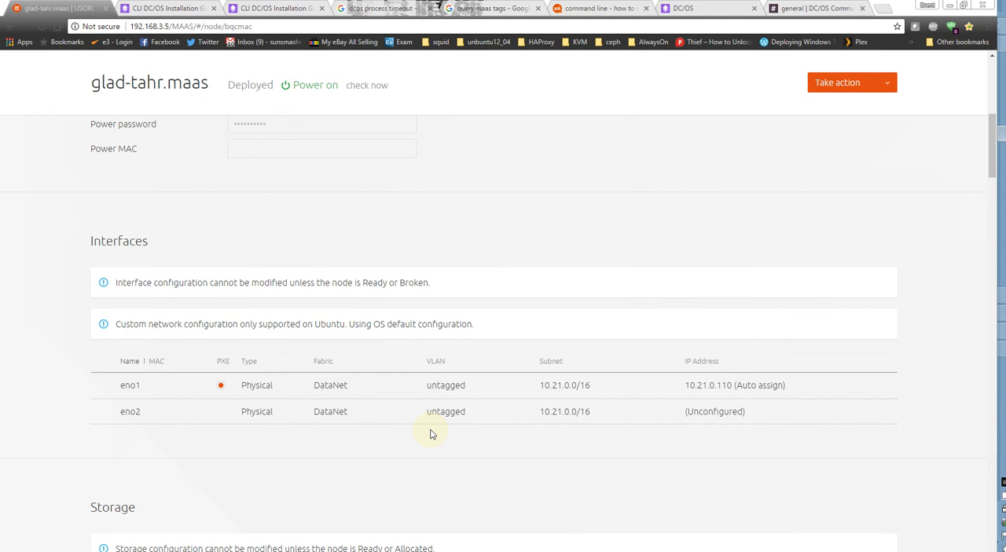
scroll(430, 434, "down", 2)
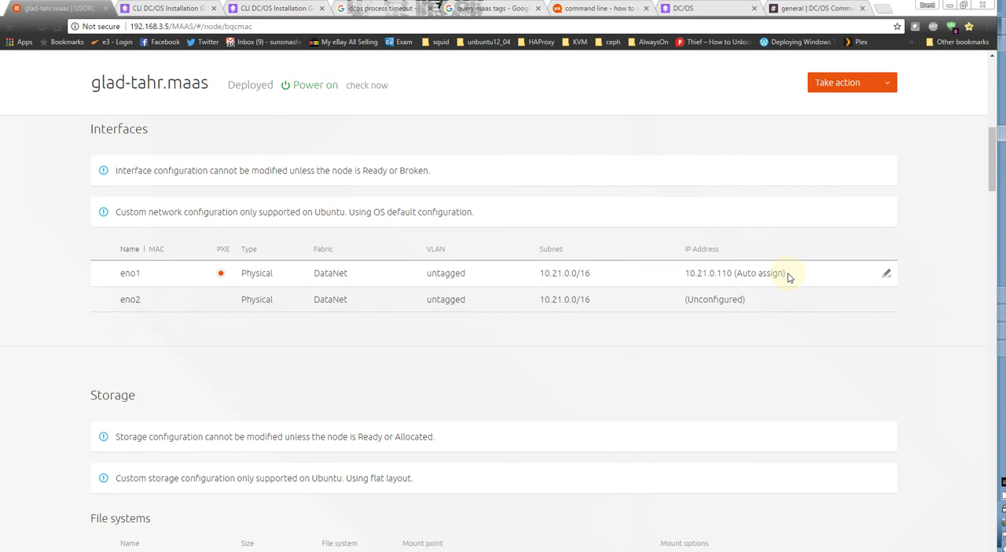
Show the actions available for glad-tahr.maas and dismiss them without choosing one.
left_click(834, 89)
left_click(753, 102)
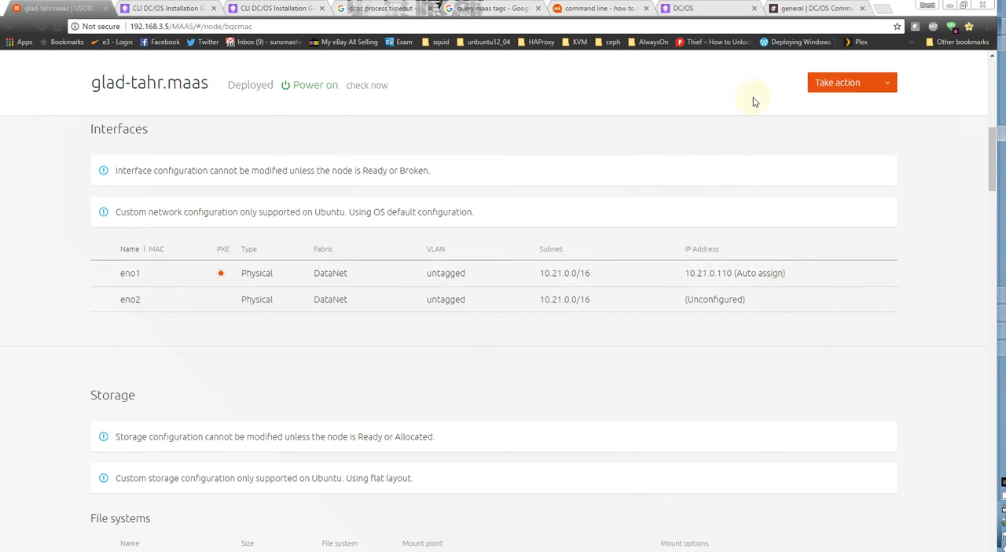
left_click(833, 83)
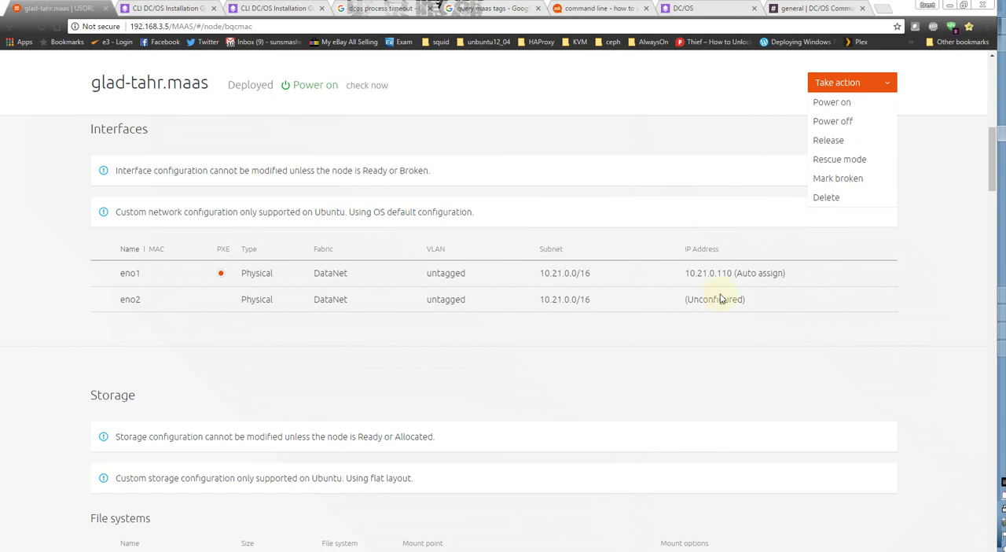
left_click(616, 136)
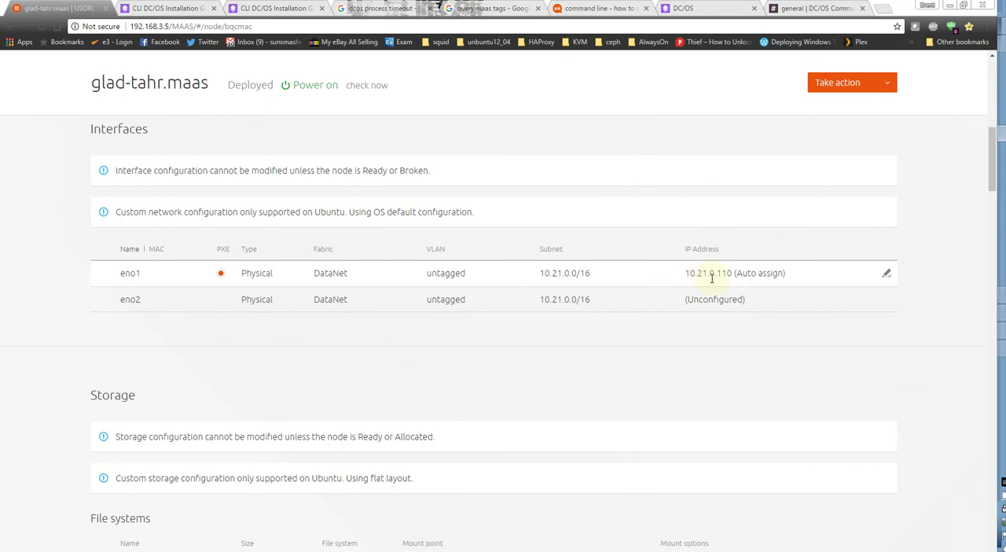
Go back to the node list and reopen boss-collie.maas to compare its interface IP assignments.
scroll(433, 317, "up", 5)
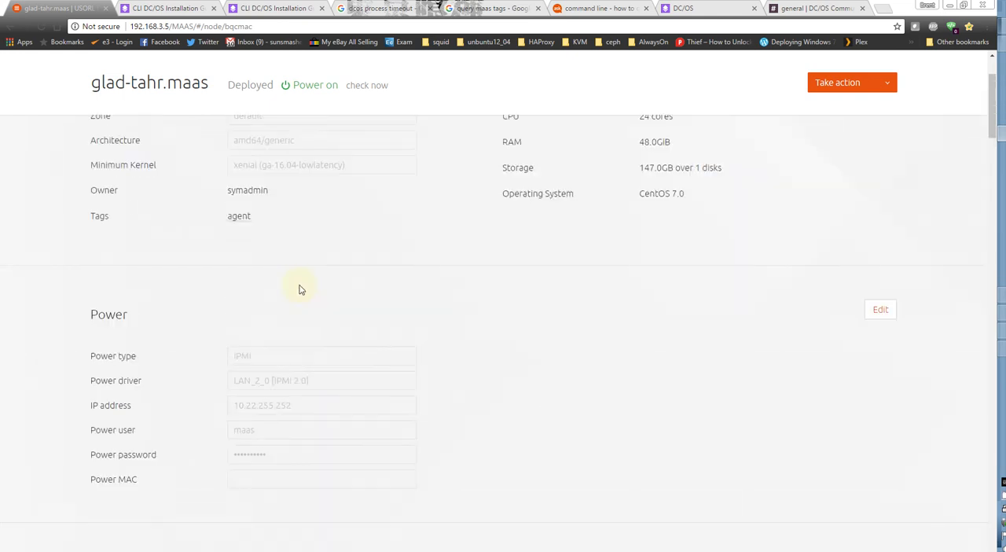
scroll(299, 290, "up", 3)
left_click(92, 63)
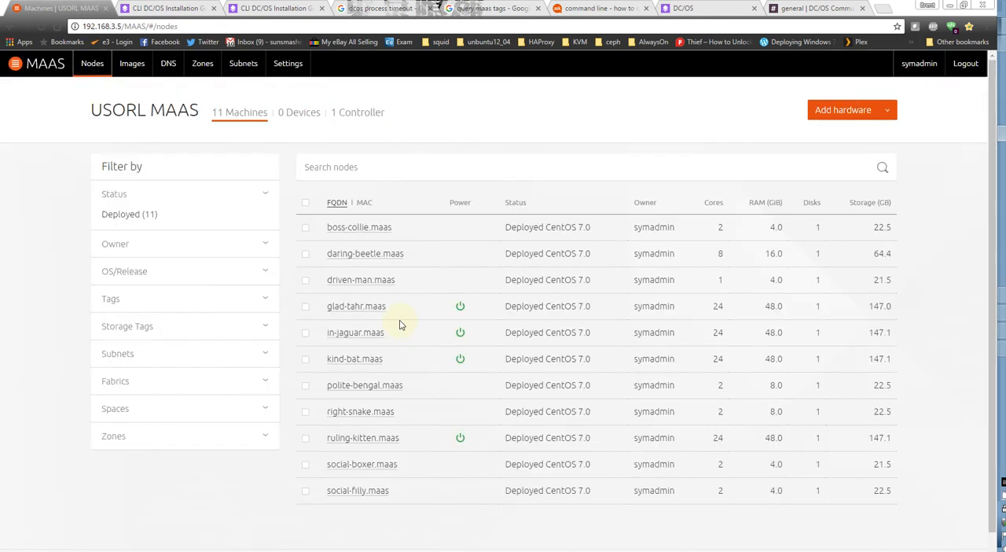
left_click(338, 228)
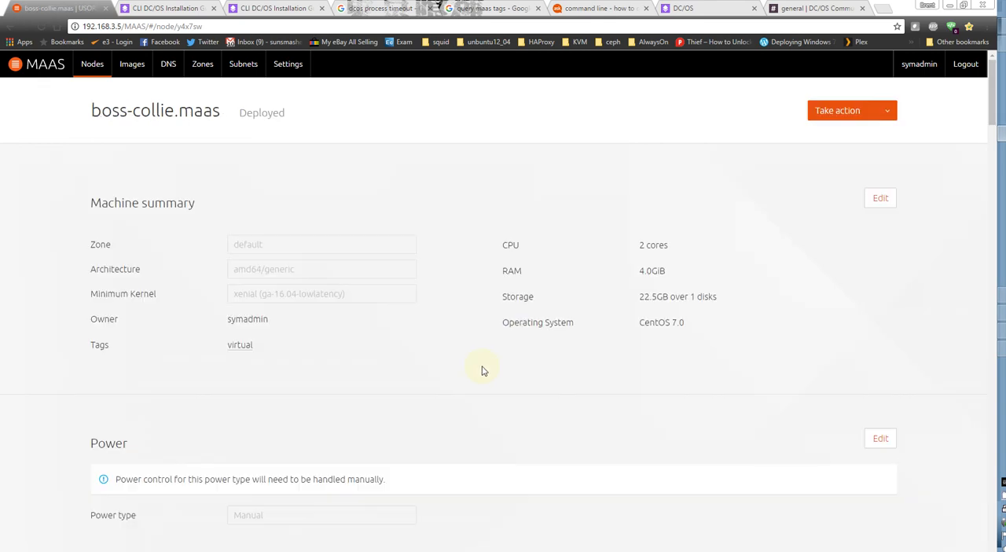
scroll(483, 371, "down", 5)
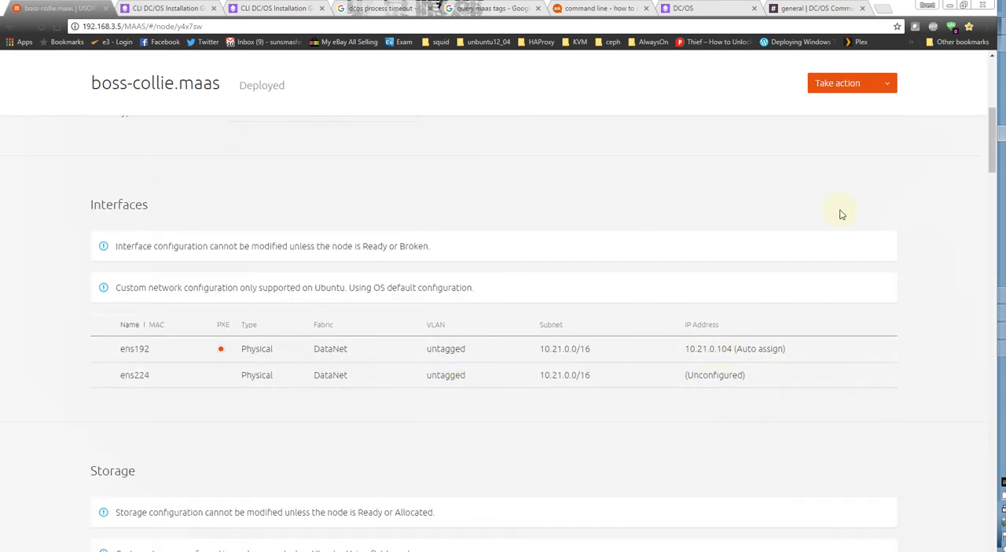
Switch to the driven-man terminal, review the bond0 entry and reposition the window over the MAAS page.
left_click(1002, 297)
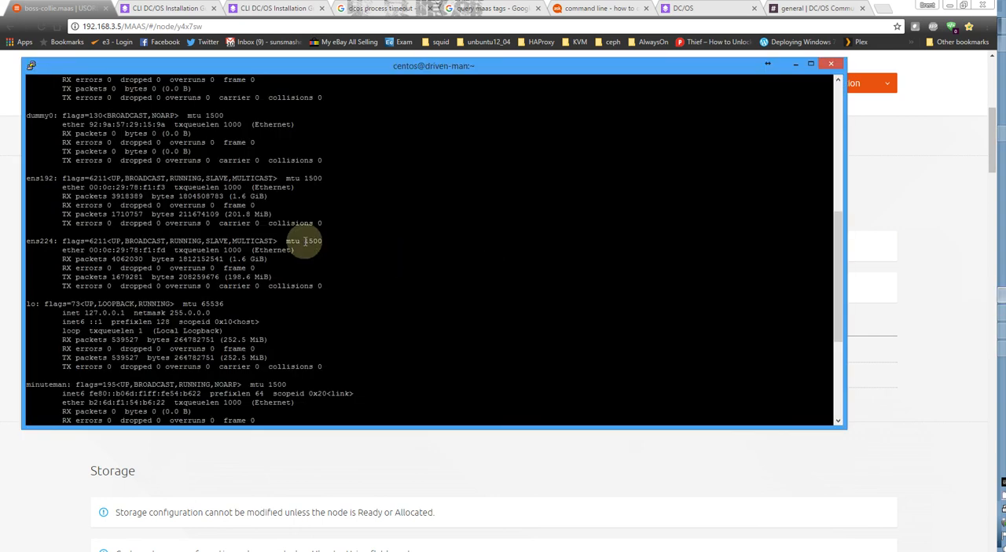
scroll(279, 287, "up", 10)
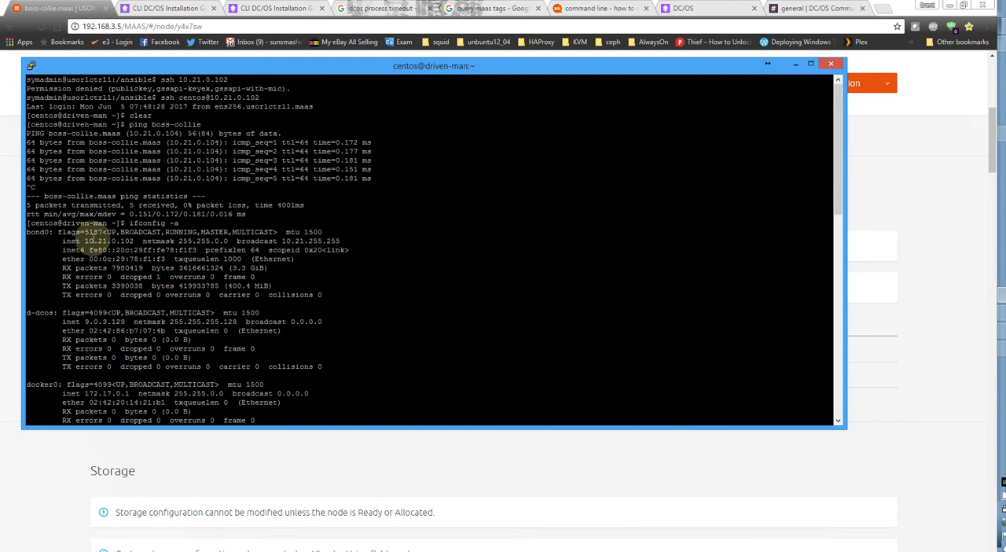
left_click_drag(357, 68, 501, 406)
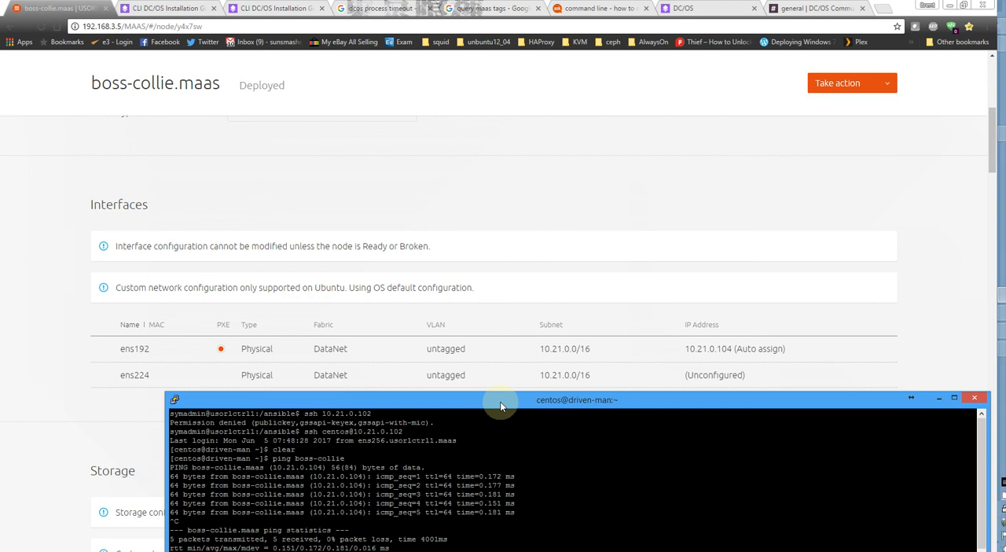
left_click_drag(501, 406, 450, 184)
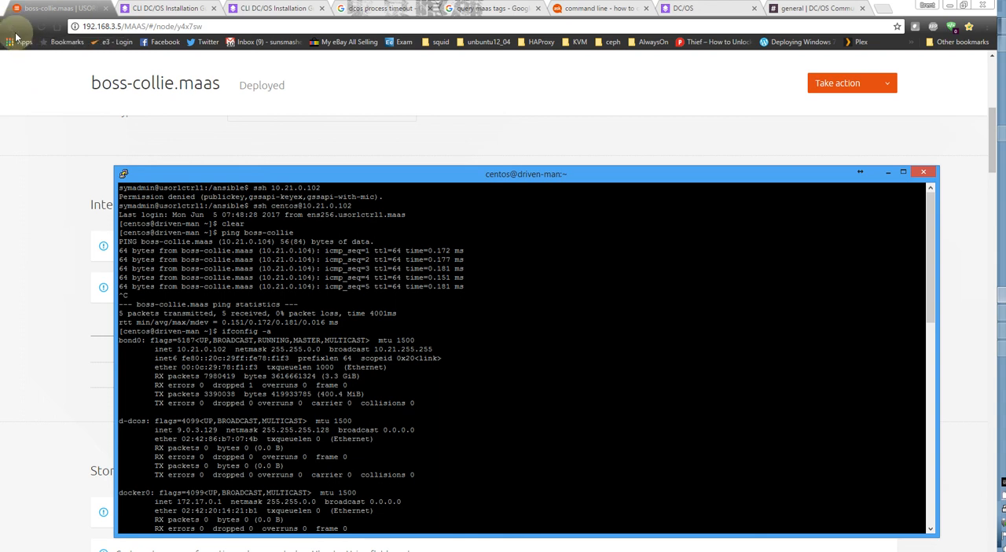
Switch to the MAAS page, return to the node list and open the details of driven-man.maas.
left_click(80, 105)
scroll(74, 157, "up", 6)
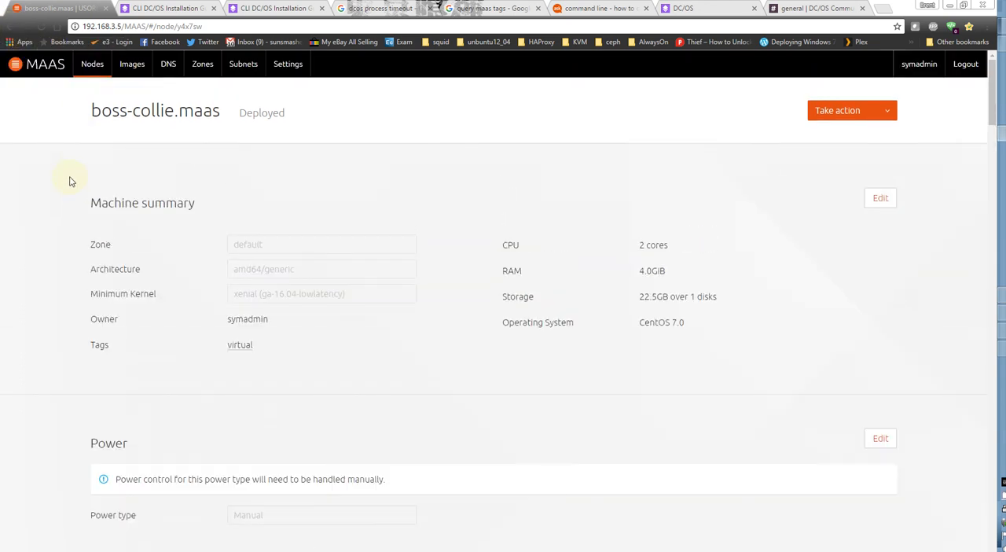
left_click(92, 65)
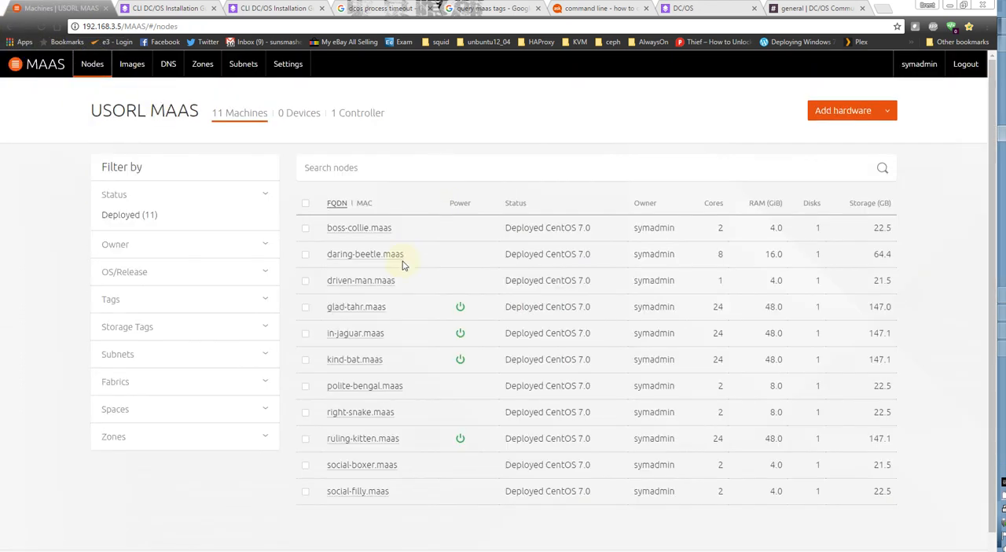
left_click(374, 287)
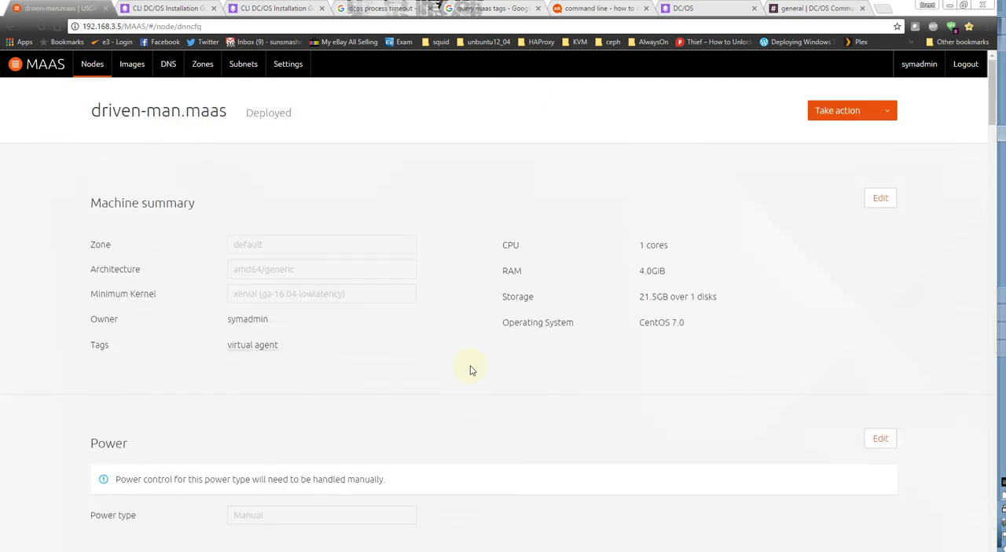
Check driven-man's interface IP assignments in MAAS, then switch to its terminal and highlight the bond0 inet address for comparison.
scroll(466, 378, "down", 4)
scroll(463, 387, "down", 1)
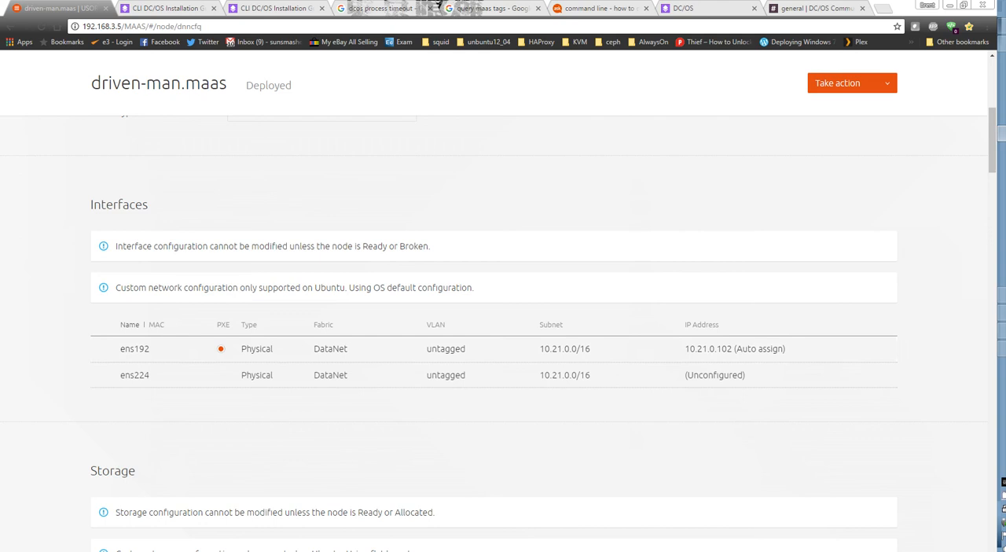
left_click(1003, 296)
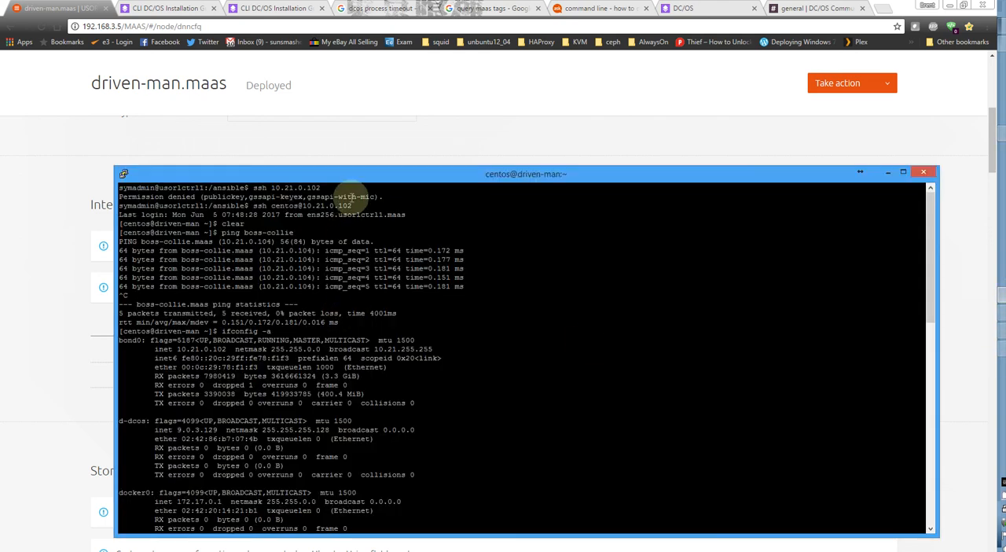
left_click_drag(175, 349, 225, 349)
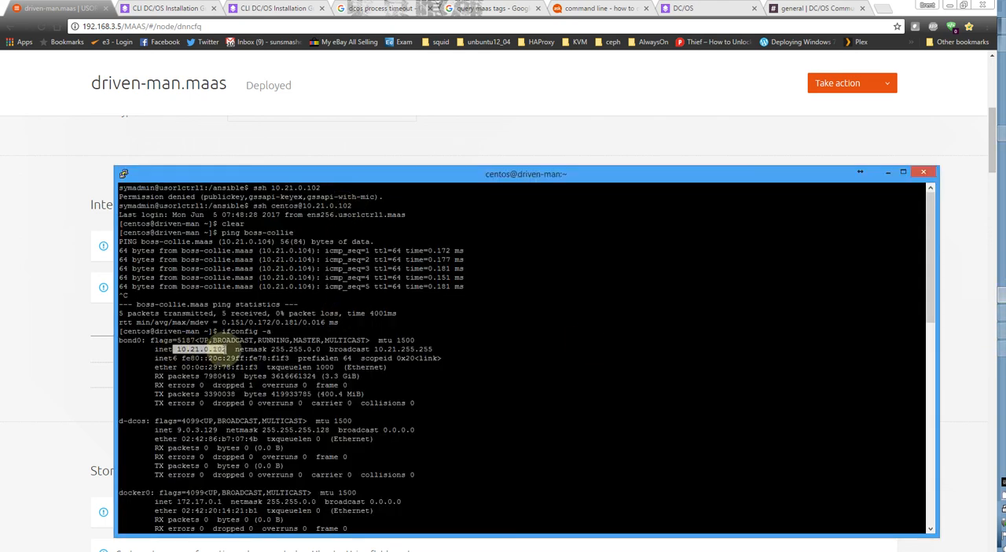
left_click(295, 388)
Review the remaining interfaces in the ifconfig output and reposition the terminal window over the MAAS page.
scroll(456, 416, "down", 20)
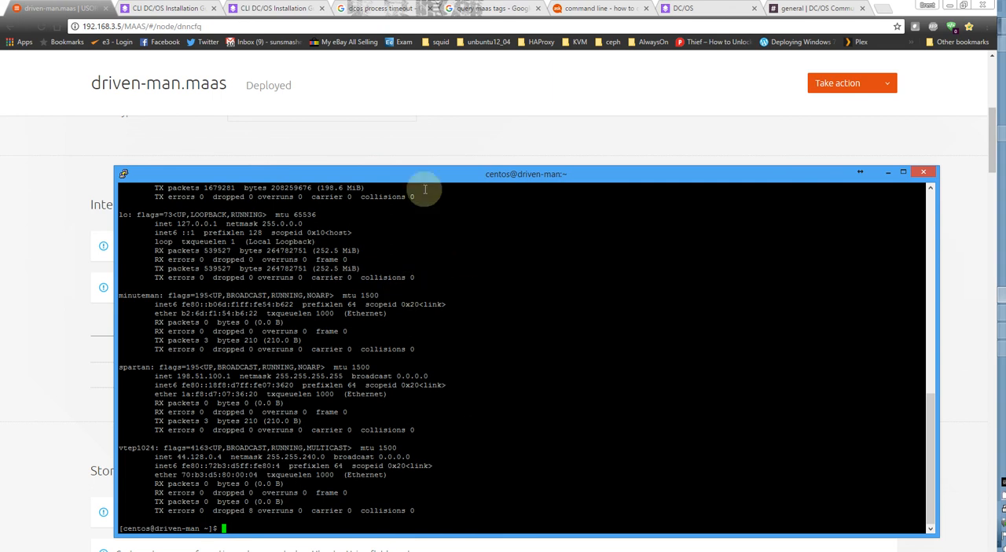
left_click_drag(427, 175, 404, 99)
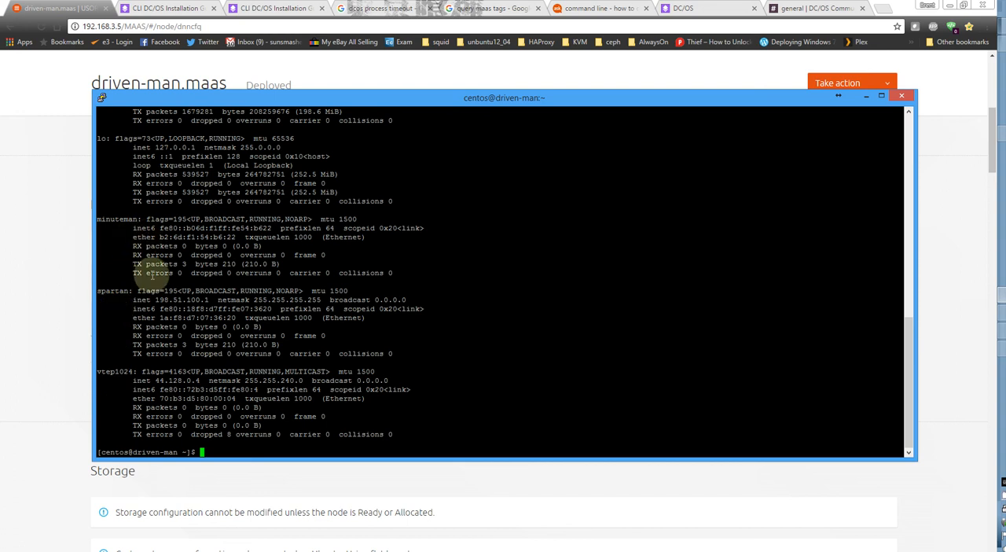
scroll(152, 273, "up", 12)
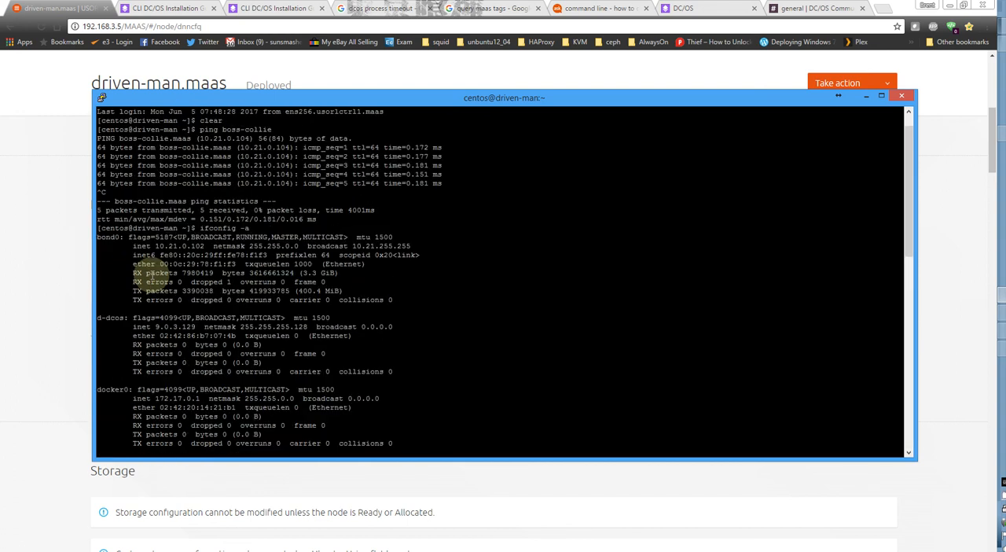
scroll(173, 268, "down", 12)
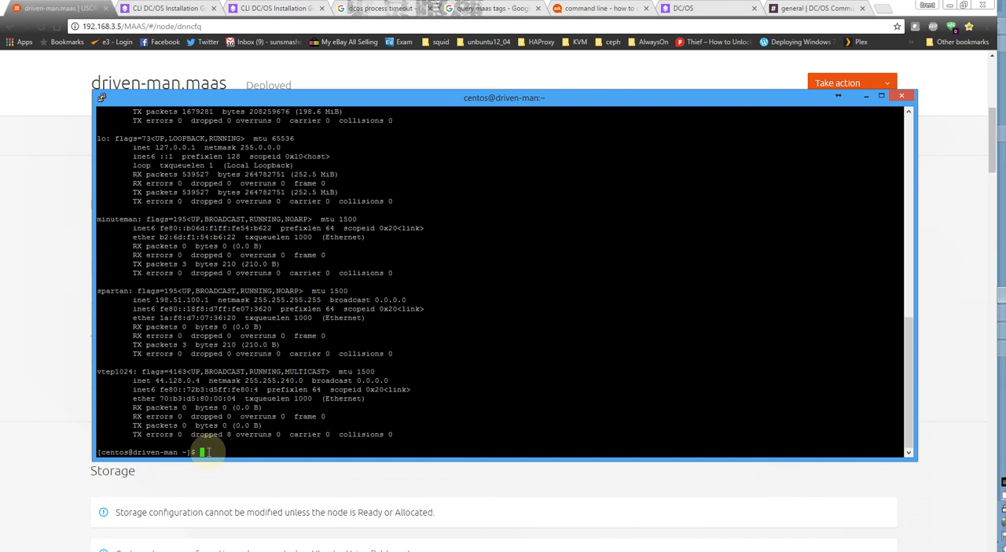
Change the working directory on driven-man to /etc/sysconfig/network-scripts.
type("cd")
key("BackSpace")
key("BackSpace")
type("cd /etc/")
type("con")
key("BackSpace")
key("BackSpace")
key("BackSpace")
type("syste")
key("BackSpace")
key("BackSpace")
key("BackSpace")
type("stem")
key("BackSpace")
key("BackSpace")
key("BackSpace")
type("con")
key("Tab")
type("network-scripts")
key("Return")
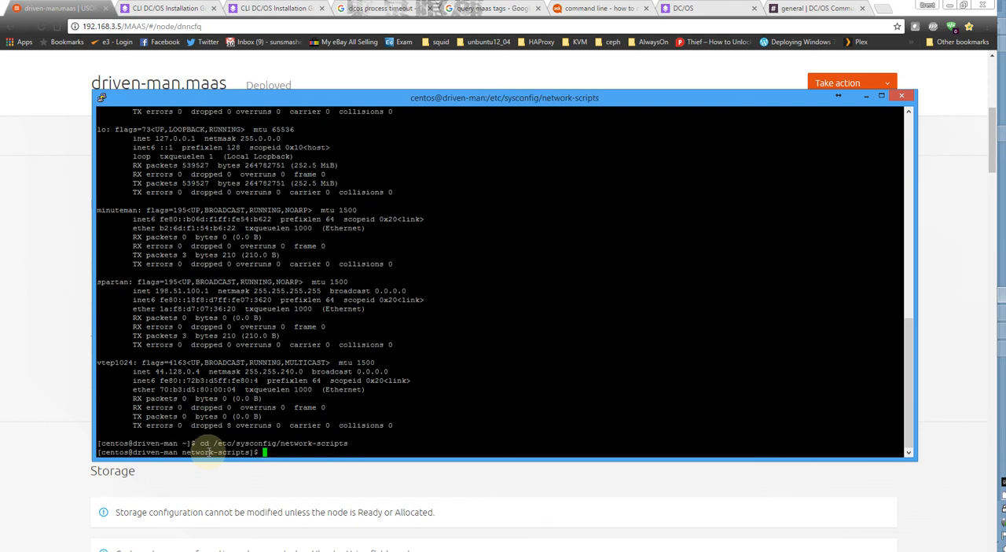
List the network-scripts directory with dir and point out the ifcfg-ens192 and ifcfg-bond0 files.
type("dir")
key("Return")
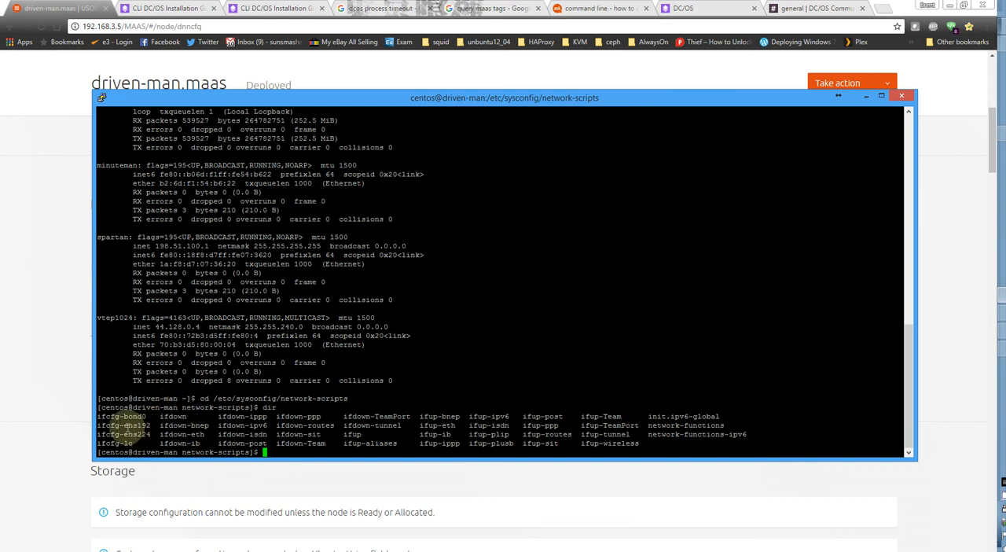
double_click(122, 425)
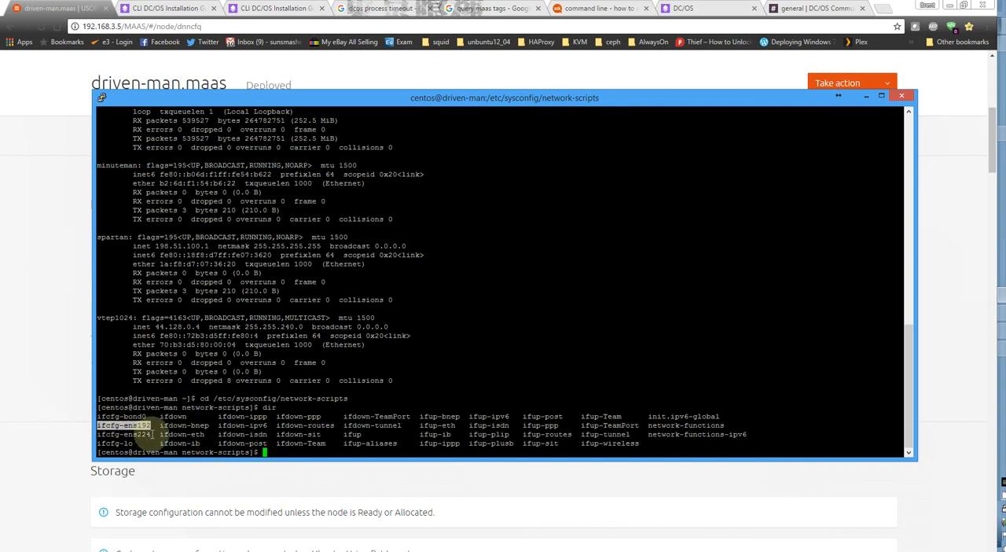
double_click(126, 417)
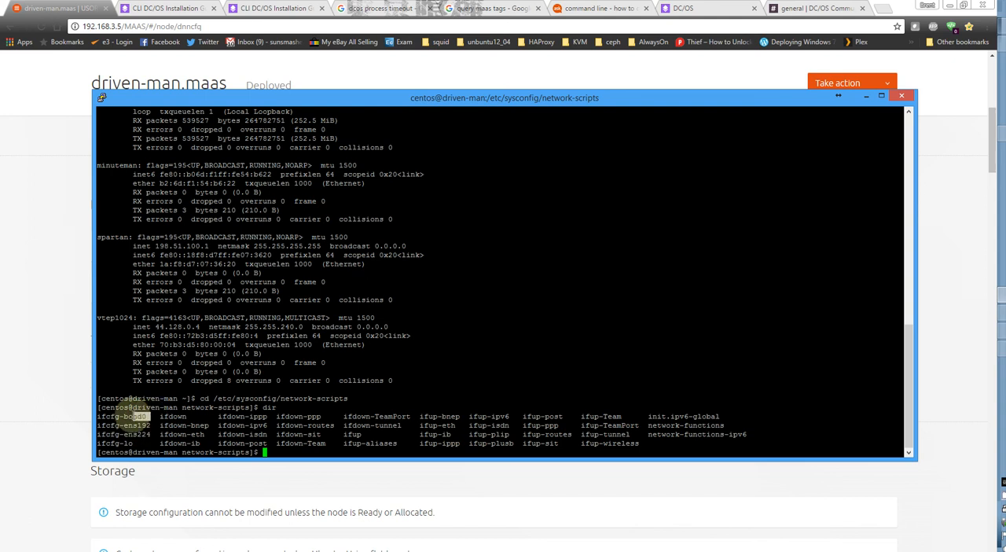
left_click_drag(134, 416, 98, 416)
left_click(136, 416)
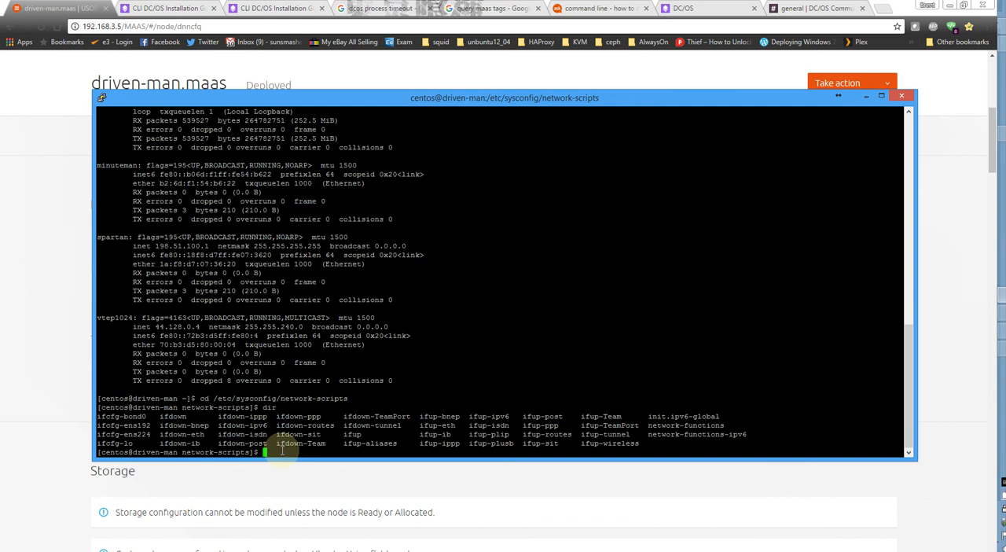
Display the contents of ifcfg-bond0 with more.
type("more ifcfg-bond0")
key("Return")
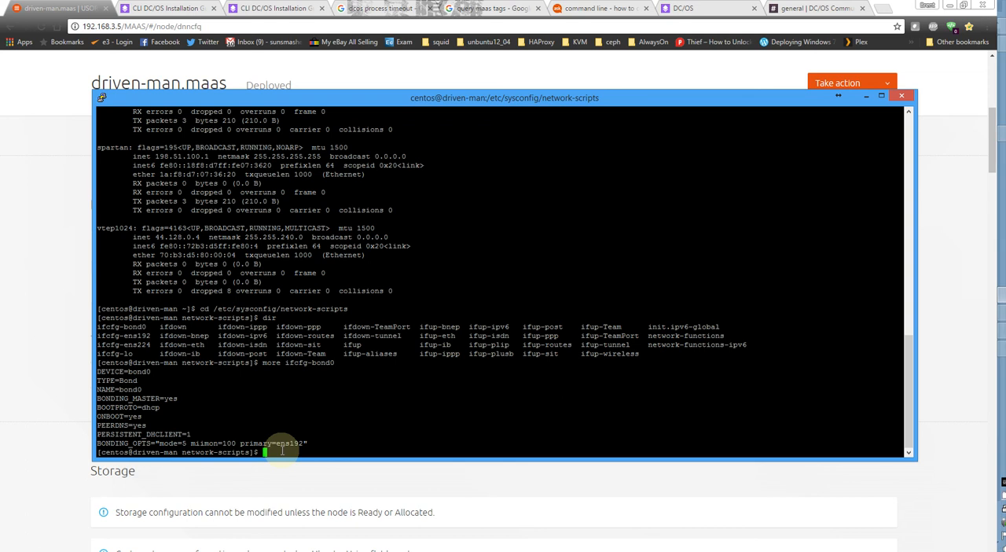
Reuse the previous more command to display the contents of ifcfg-ens192.
key("Up")
key("BackSpace")
key("BackSpace")
key("BackSpace")
key("BackSpace")
key("BackSpace")
type("ens192")
key("Return")
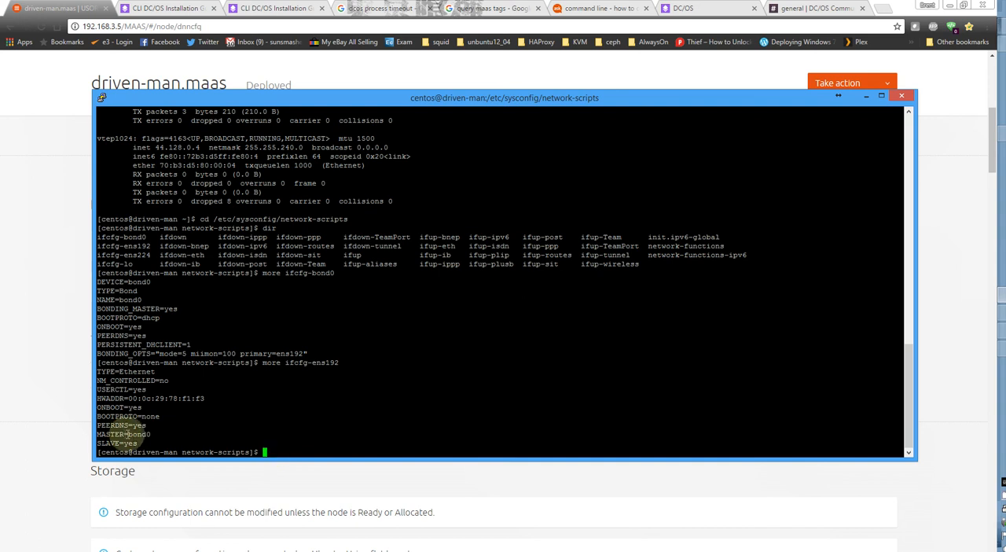
Highlight the SLAVE setting of ens192 and the bond0 DEVICE value to compare them, then clear the selection.
mouse_move(128, 435)
left_mouse_down()
mouse_move(151, 434)
mouse_move(122, 443)
left_mouse_up()
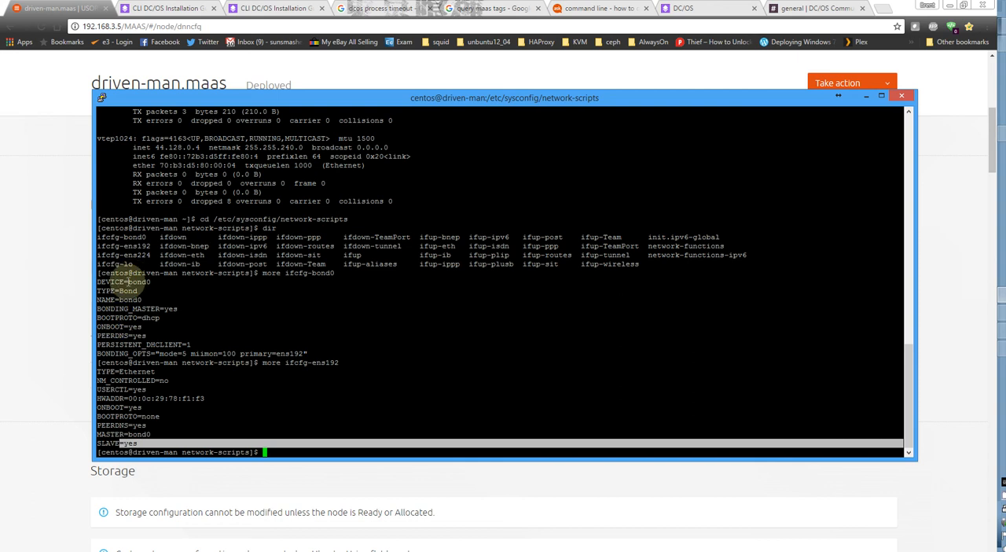
left_click_drag(126, 282, 146, 281)
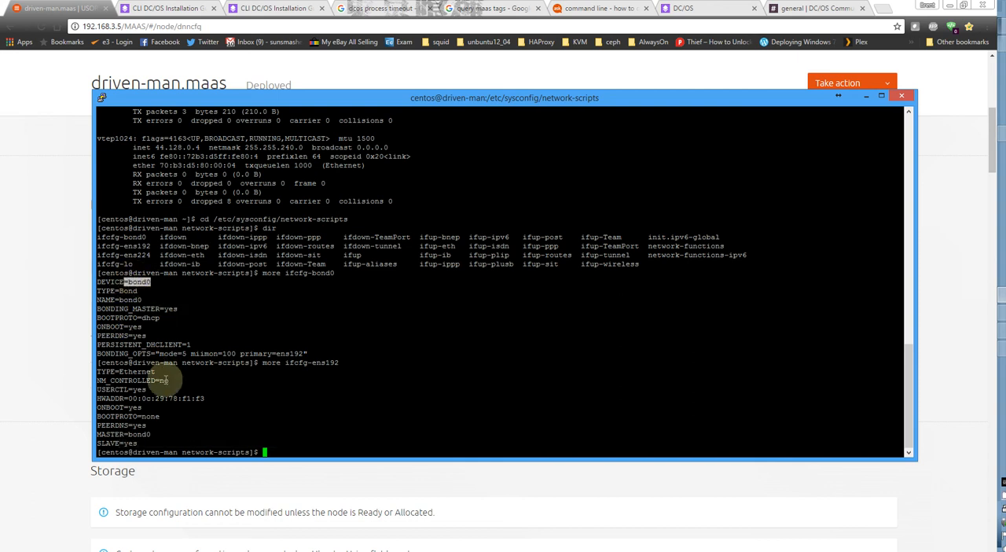
left_click(256, 400)
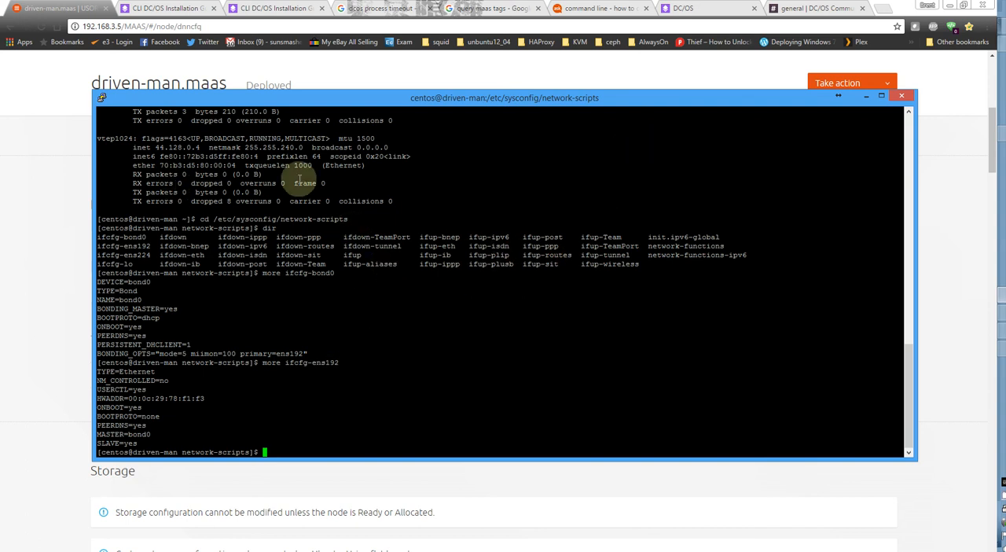
Switch to the DC/OS web interface and review the dashboard's allocation, component health and connected nodes.
left_click(677, 8)
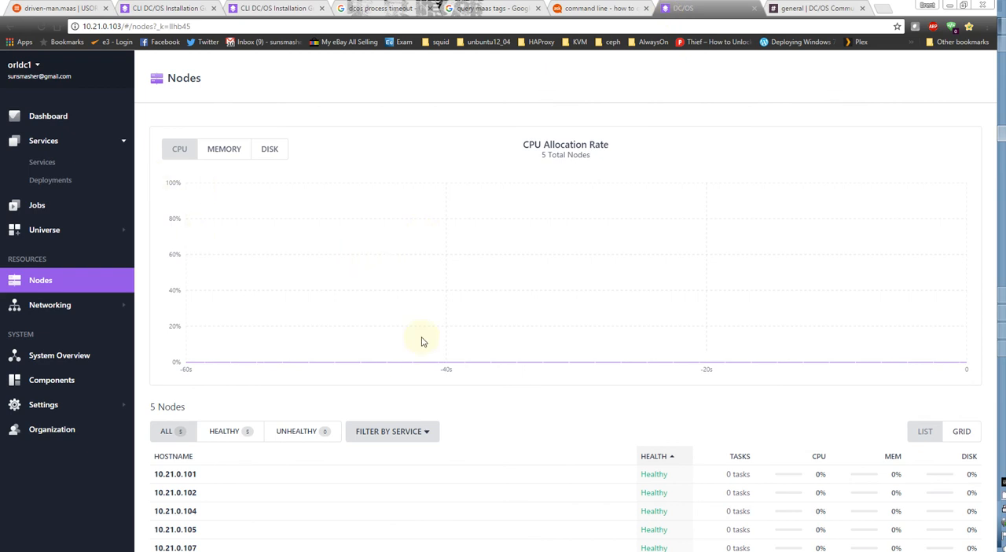
left_click(45, 118)
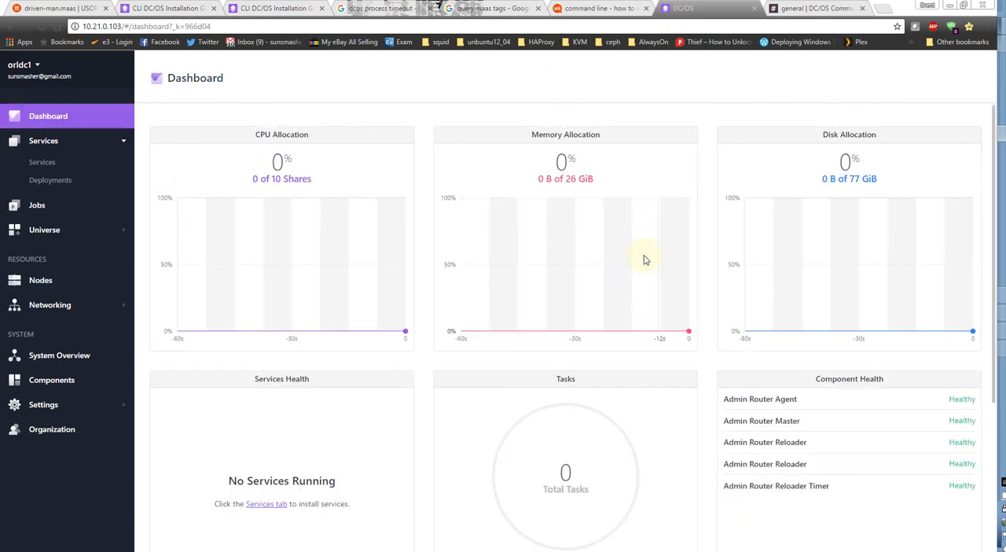
scroll(786, 252, "down", 2)
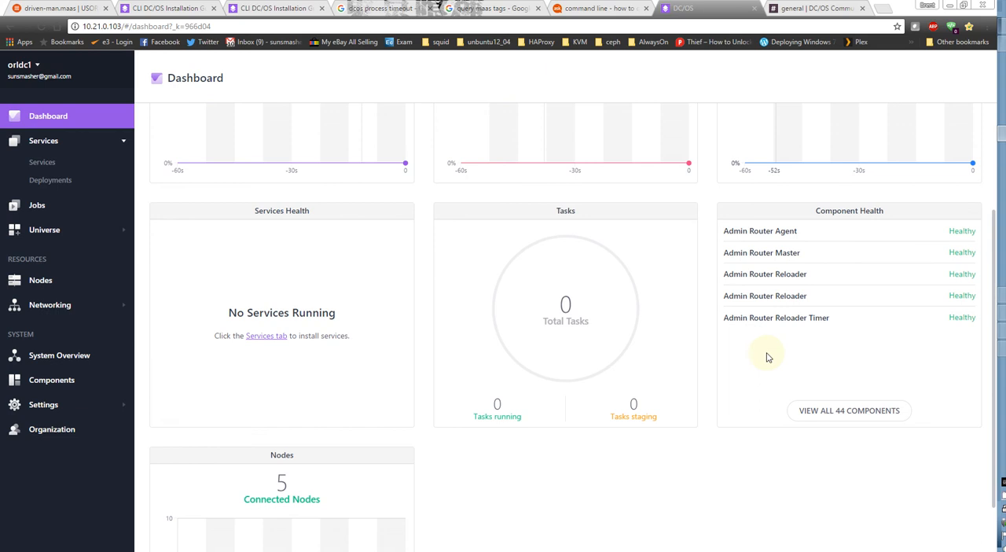
scroll(606, 374, "down", 2)
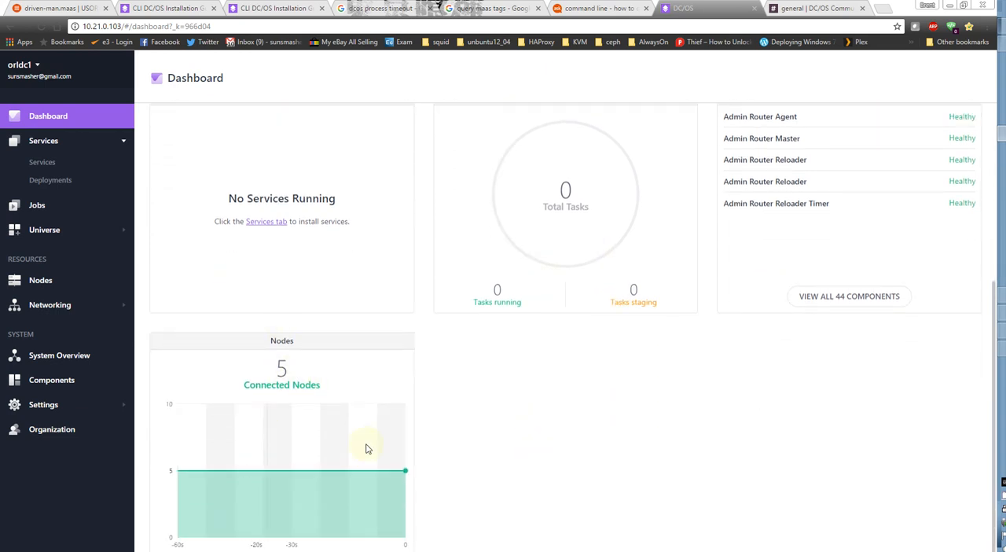
scroll(793, 449, "up", 4)
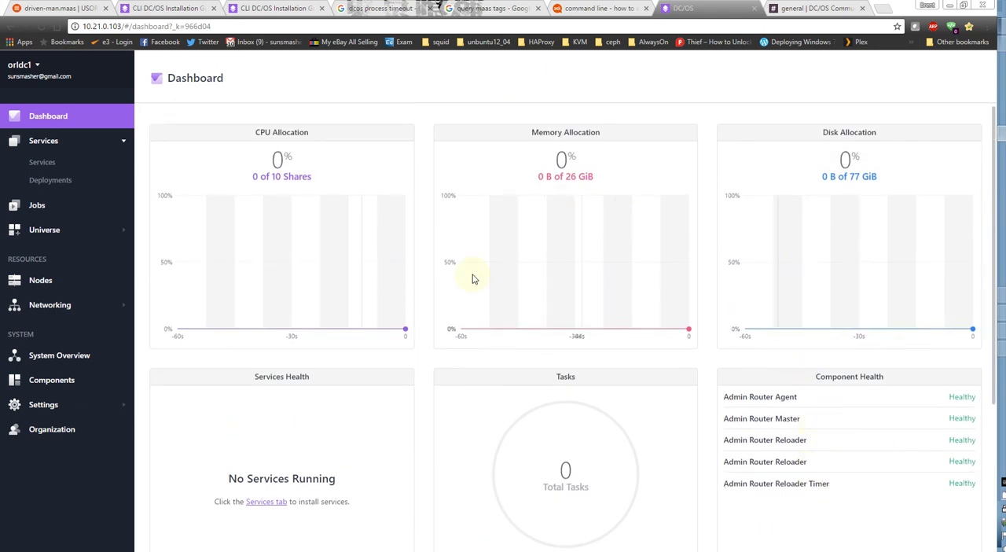
Open the form for running a new single-container service from the Services page.
left_click(41, 162)
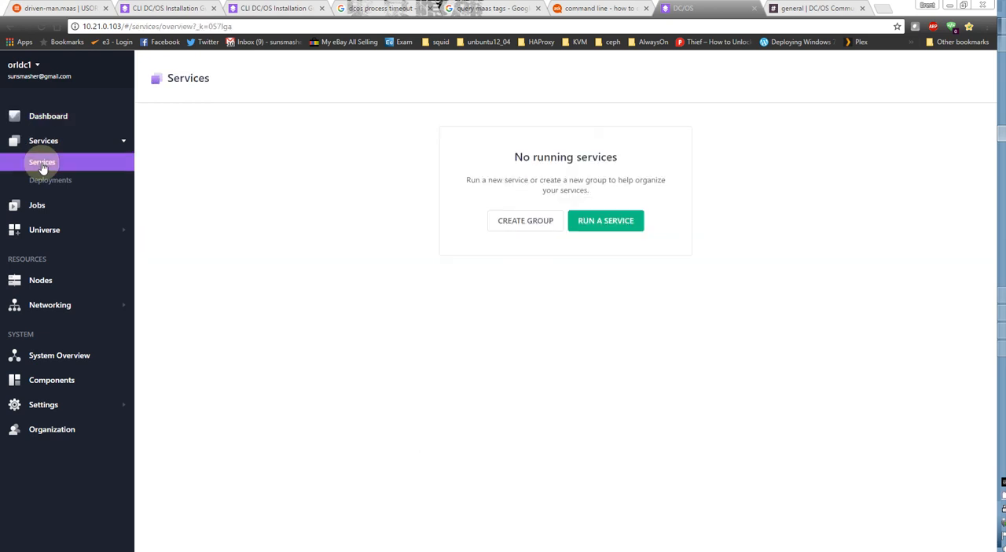
left_click(634, 220)
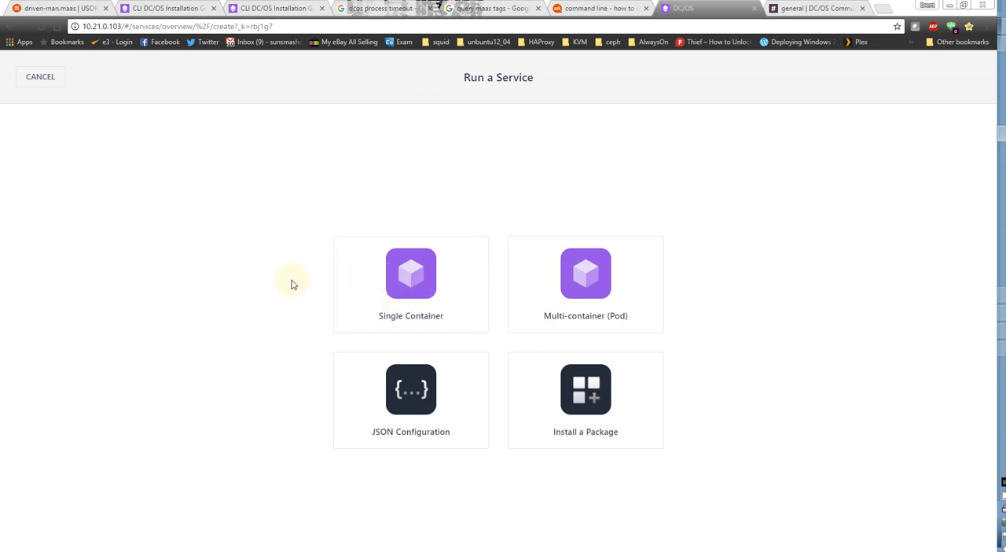
left_click(414, 287)
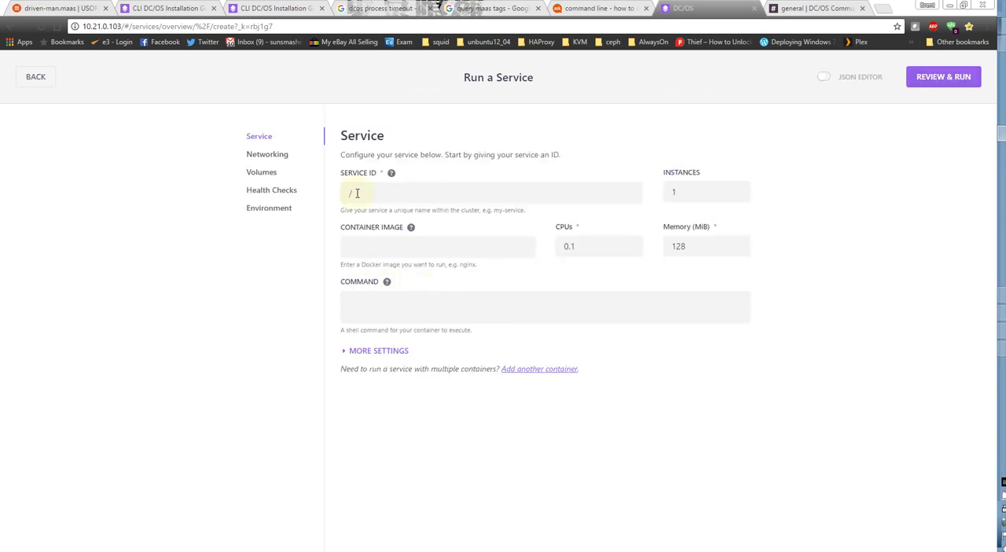
Look through the service's network type options and its volumes, health checks and environment settings without changing them.
left_click(279, 157)
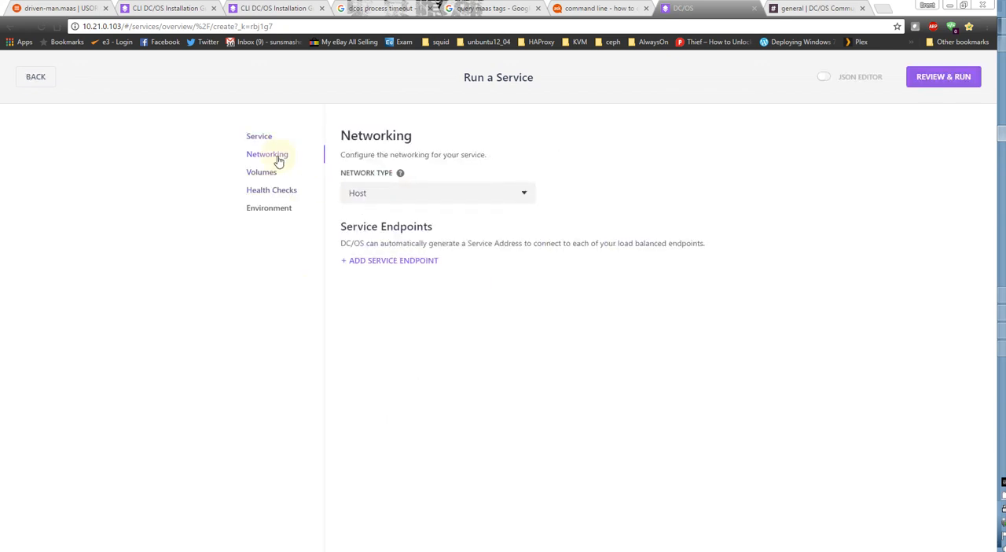
left_click(366, 195)
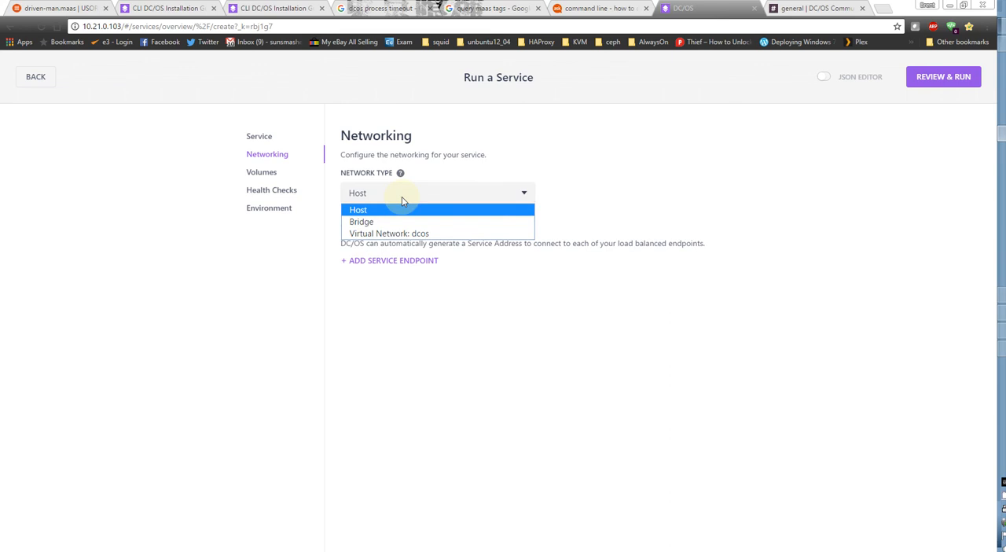
left_click(261, 171)
left_click(261, 173)
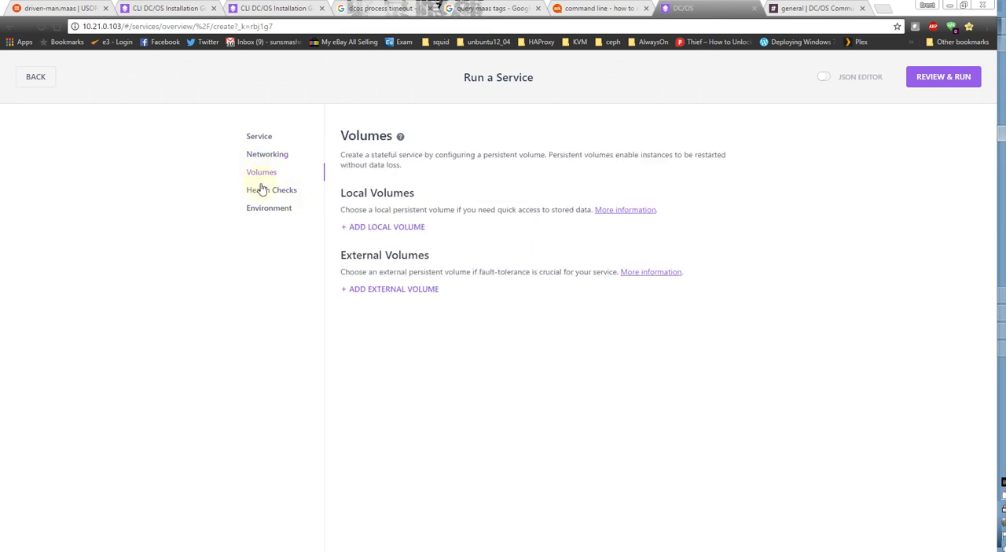
left_click(268, 195)
left_click(269, 212)
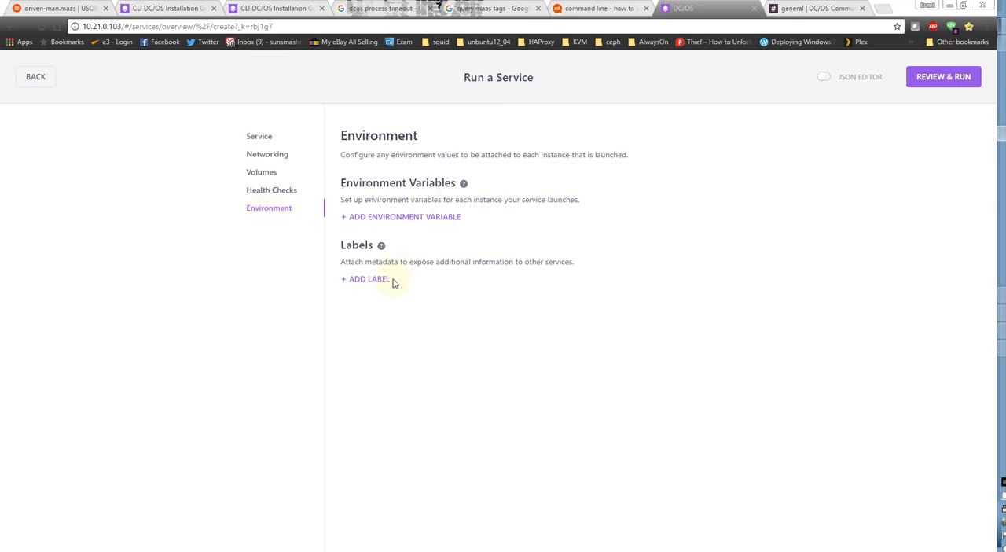
Review the additional service settings, including container runtime and placement constraints, then return to the service type choices.
left_click(261, 138)
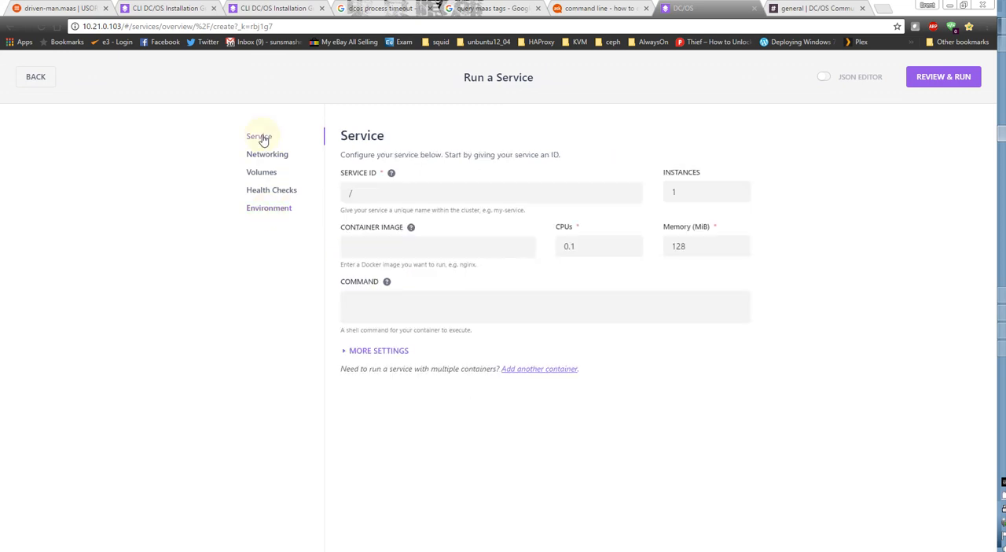
scroll(500, 405, "down", 2)
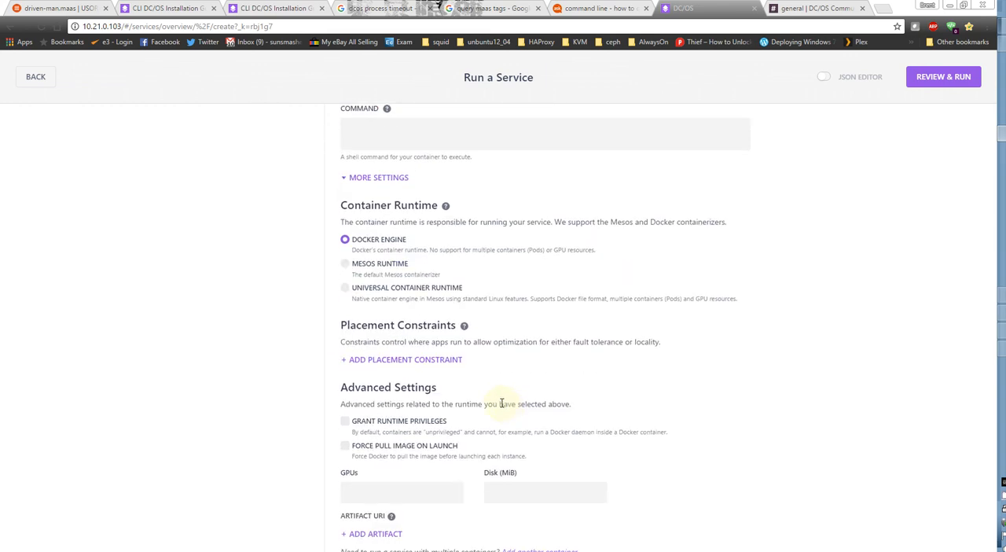
scroll(500, 404, "up", 3)
left_click(44, 84)
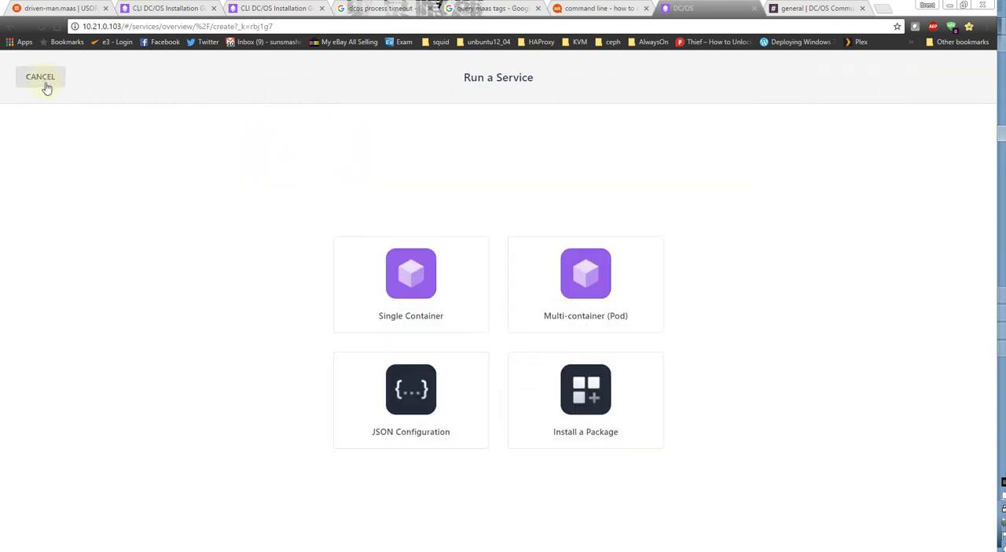
Show the JSON configuration editor for a service and return to the service type choices without editing it.
left_click(417, 410)
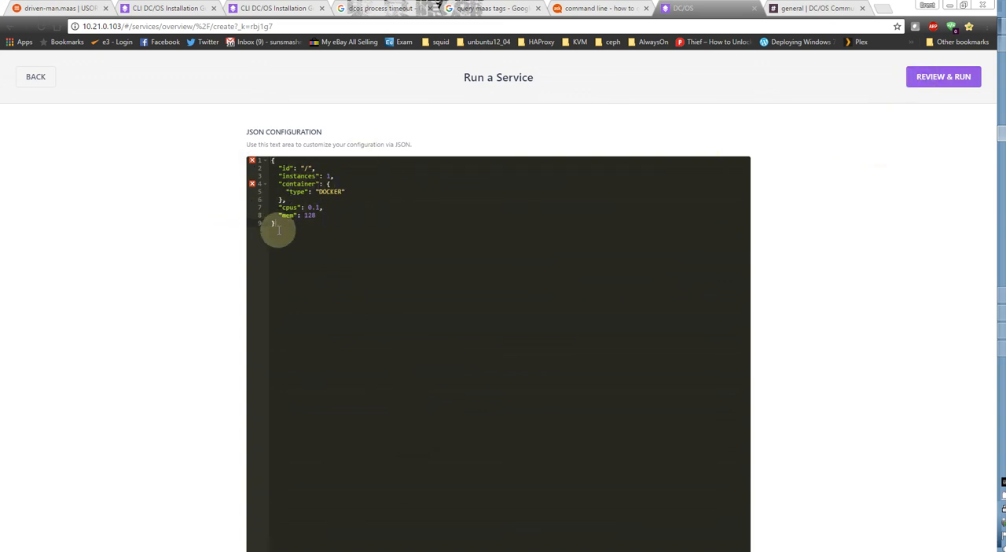
left_click(304, 225)
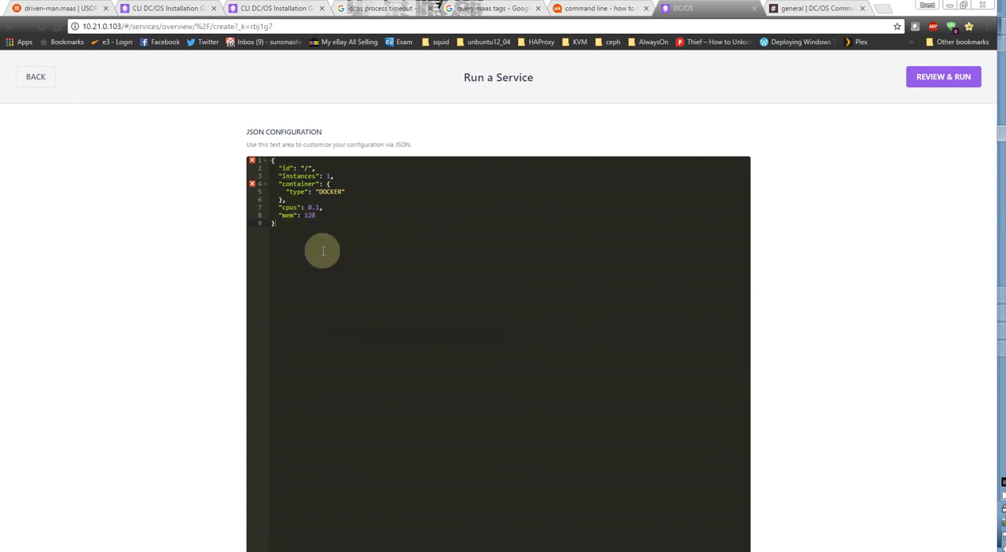
left_click(37, 79)
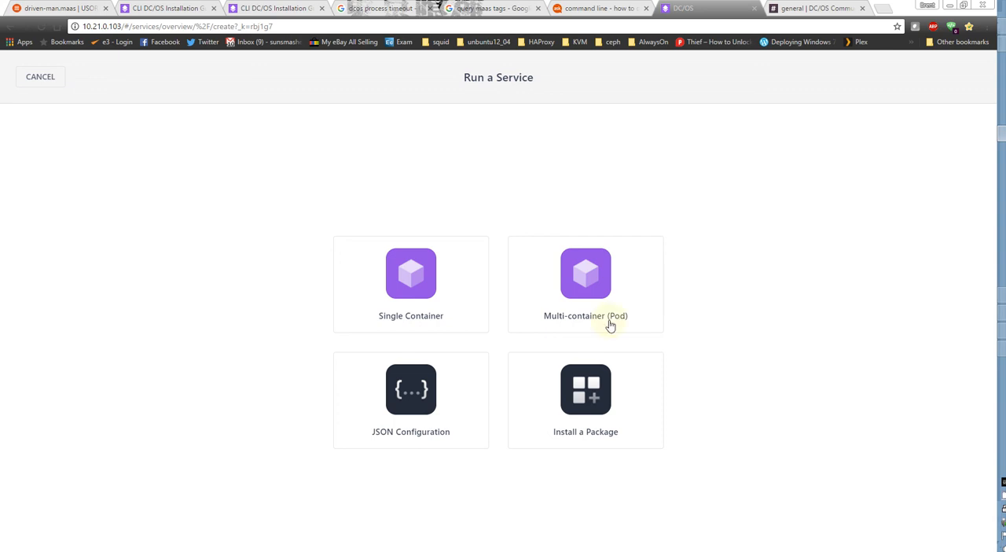
Switch to MAAS and open the details of the boss-collie.maas machine from the node list.
left_click(59, 8)
scroll(189, 157, "up", 5)
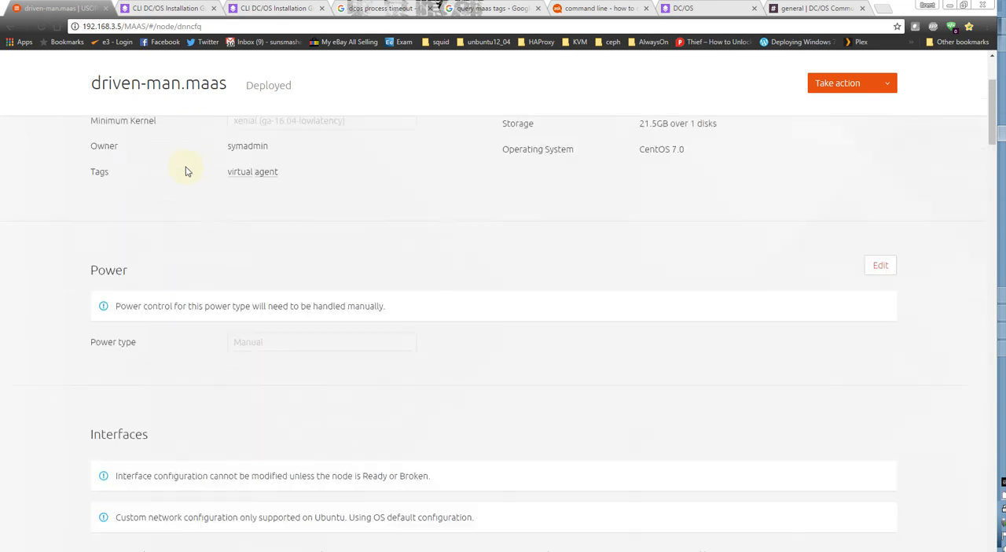
left_click(93, 63)
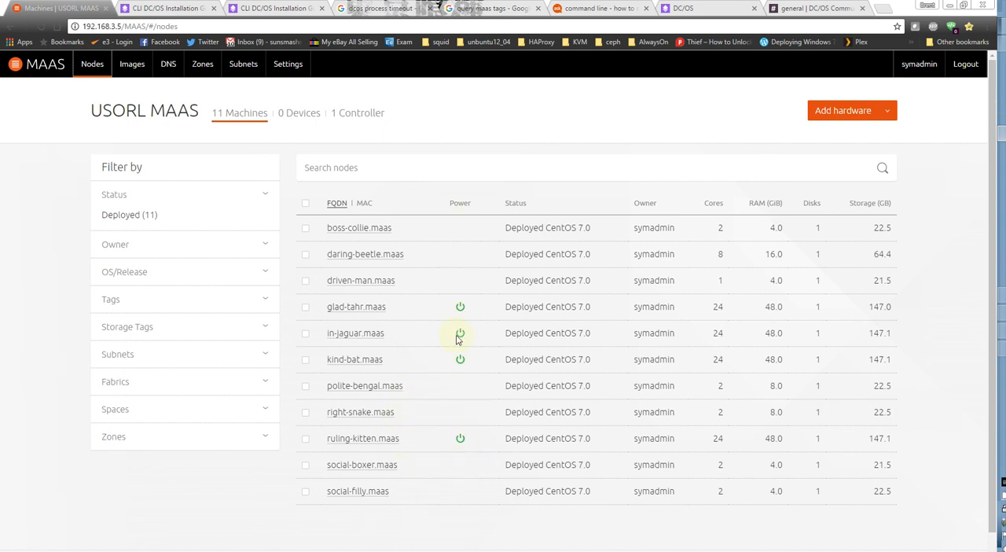
left_click(378, 228)
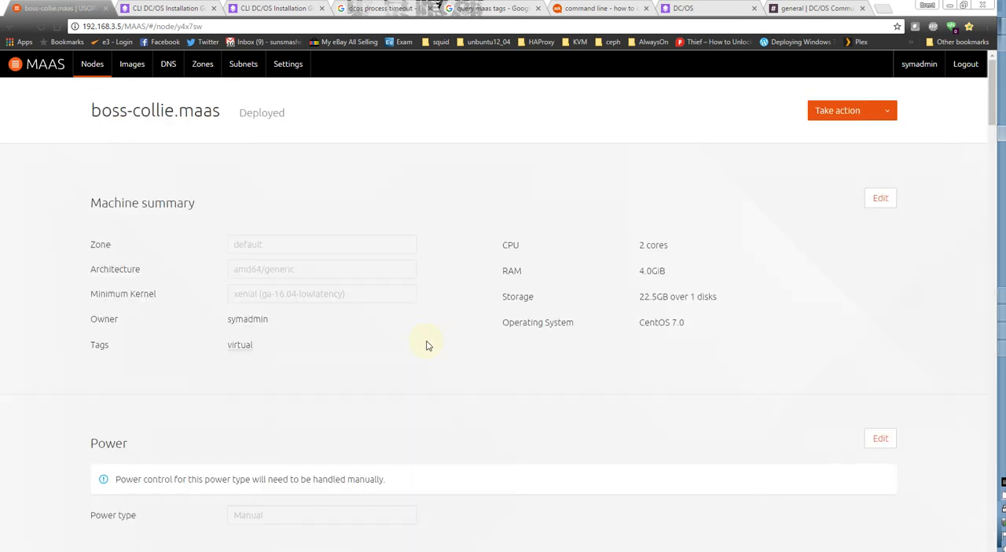
Open boss-collie.maas's power configuration for editing and display the available power types.
scroll(416, 402, "down", 2)
scroll(556, 415, "down", 1)
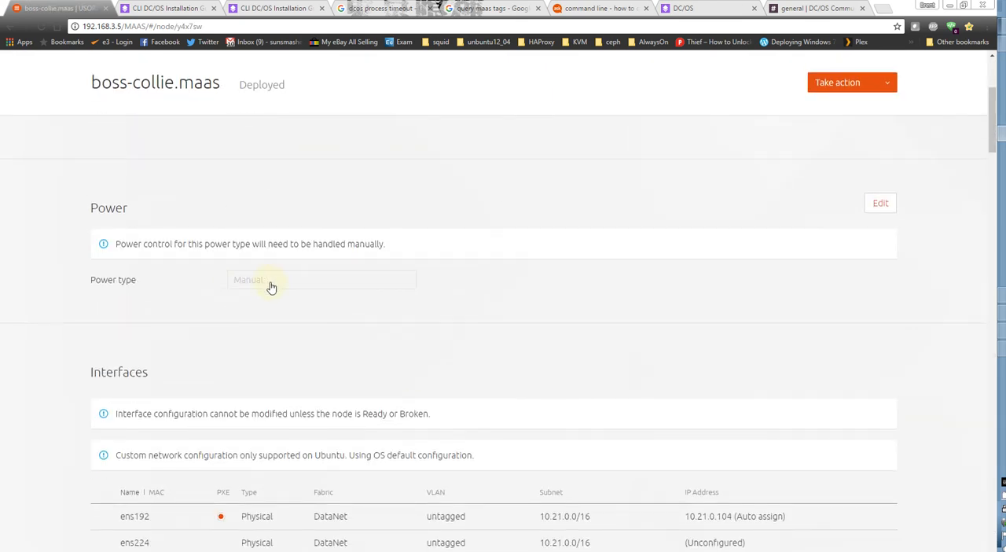
left_click(880, 204)
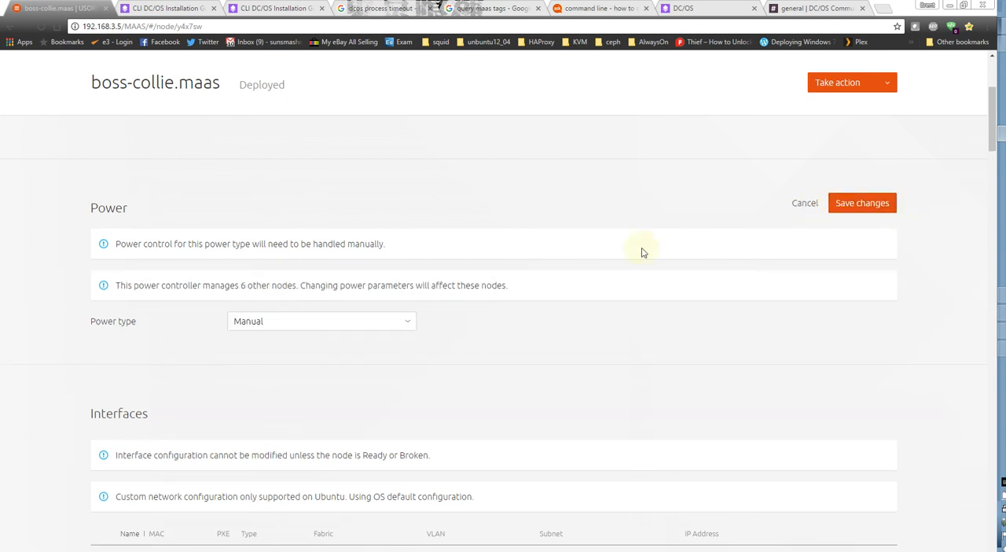
left_click(293, 322)
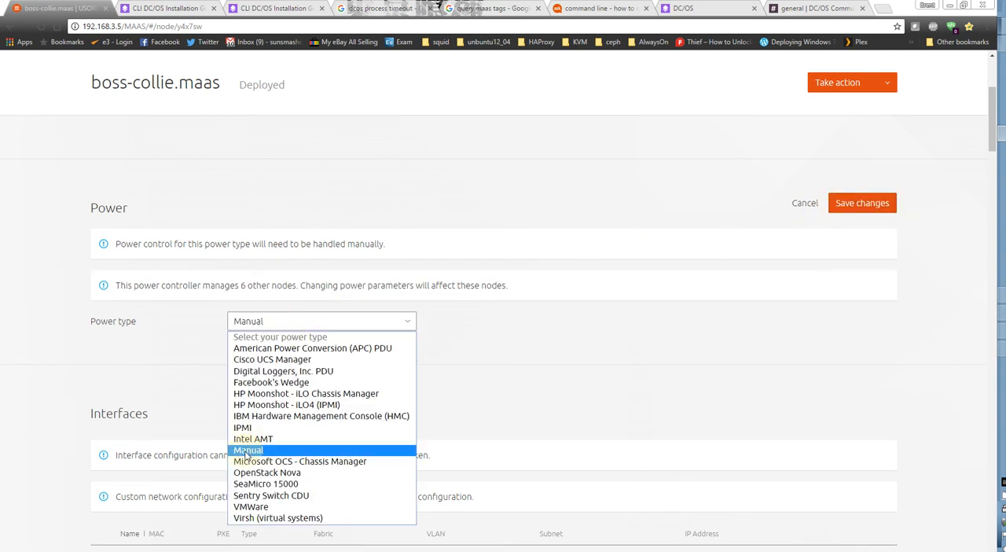
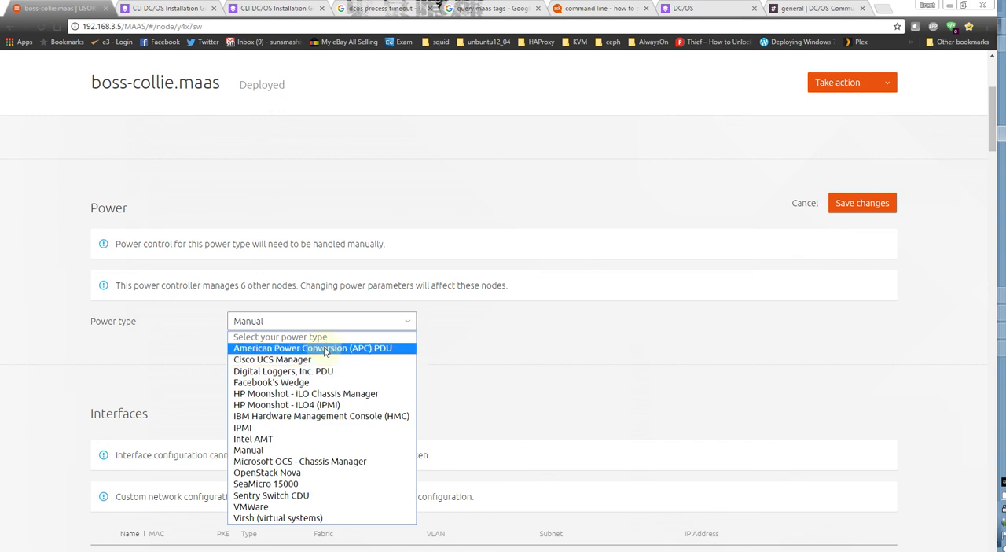
Show the power parameters for American Power Conversion (APC) PDU on boss-collie.maas, cancelling the edit without saving.
left_click(343, 348)
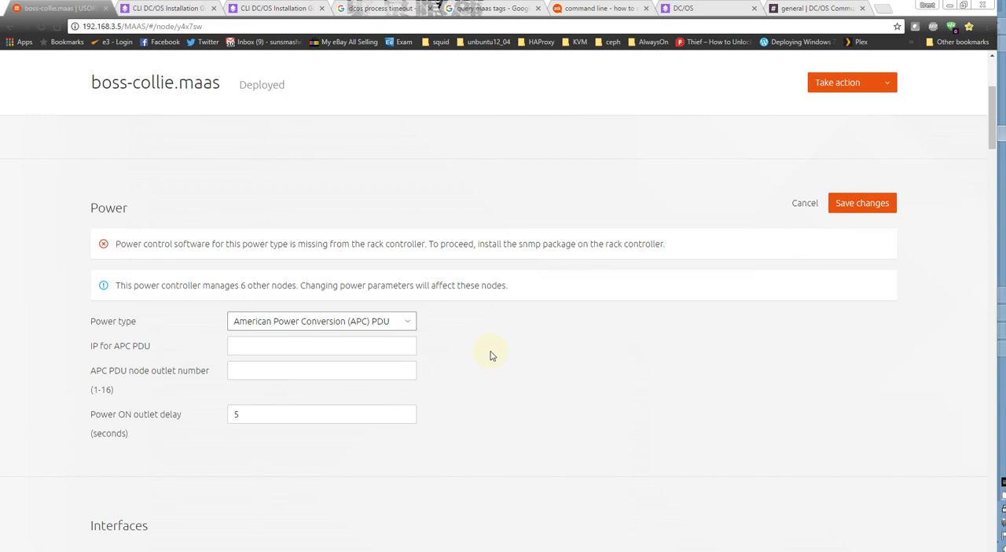
left_click(798, 211)
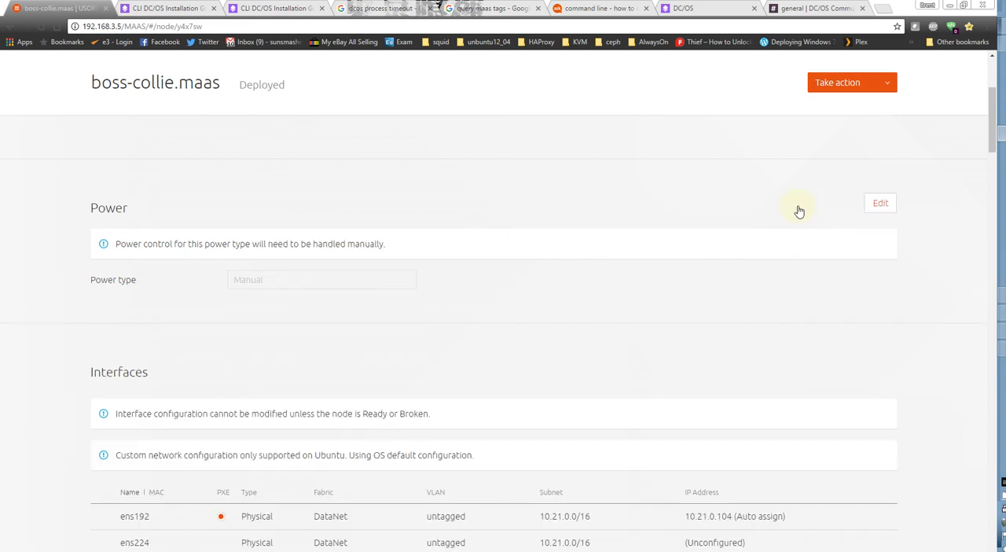
scroll(483, 321, "up", 3)
scroll(472, 361, "up", 2)
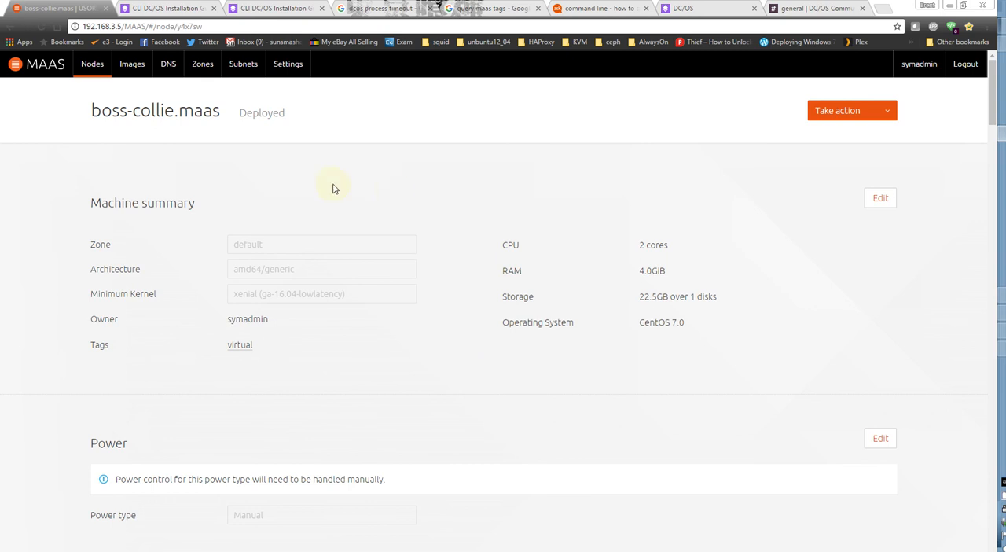
Return to the machine list and view the Tags, Storage Tags and Fabrics filter options.
left_click(92, 66)
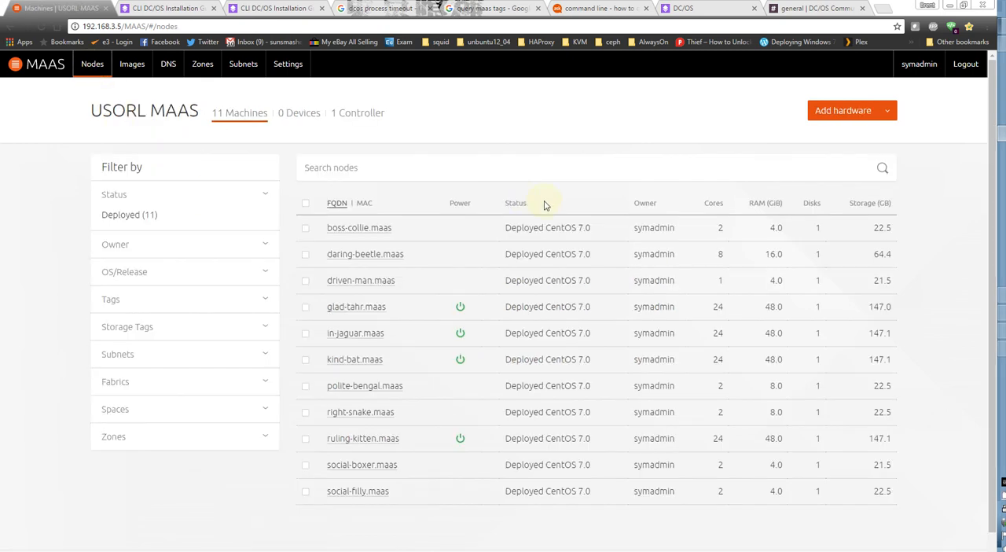
left_click(119, 299)
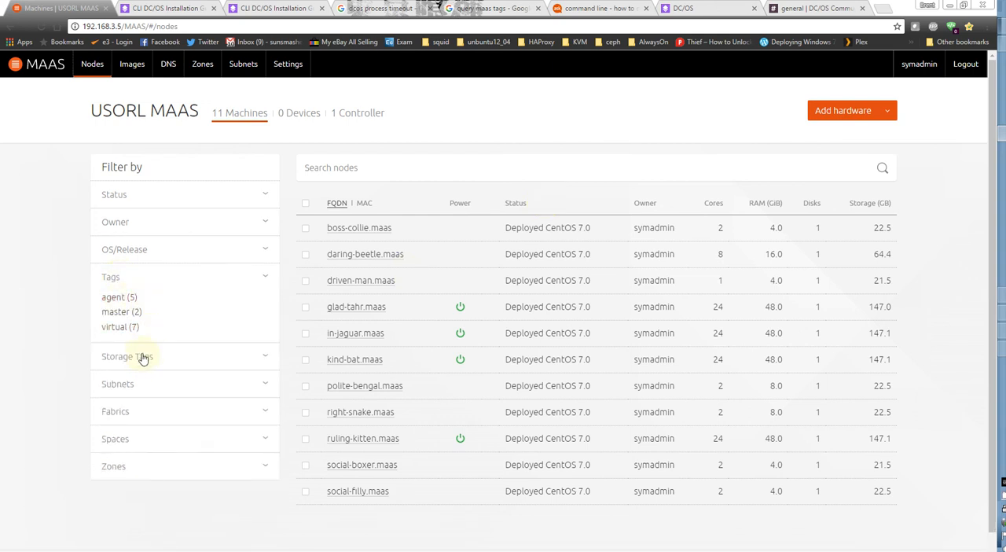
left_click(144, 359)
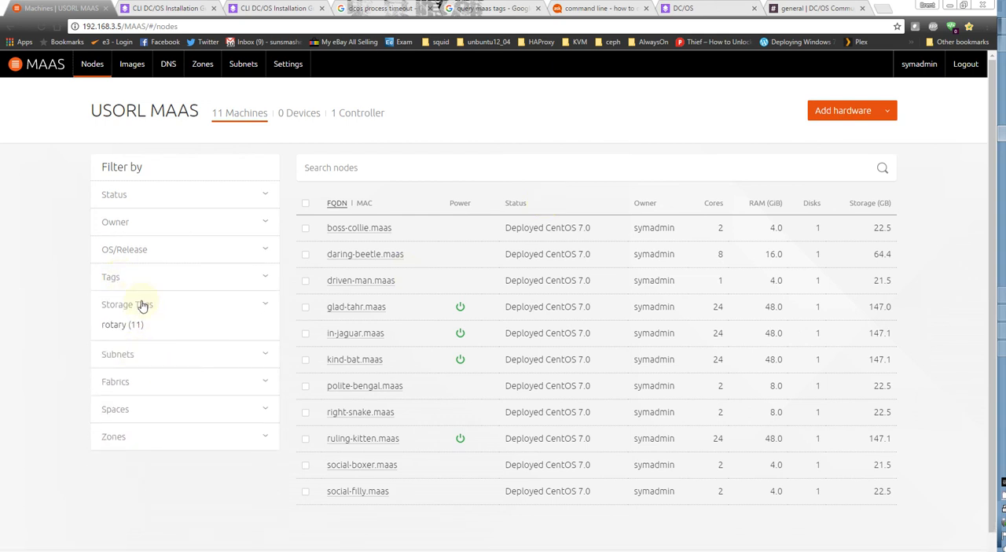
left_click(132, 382)
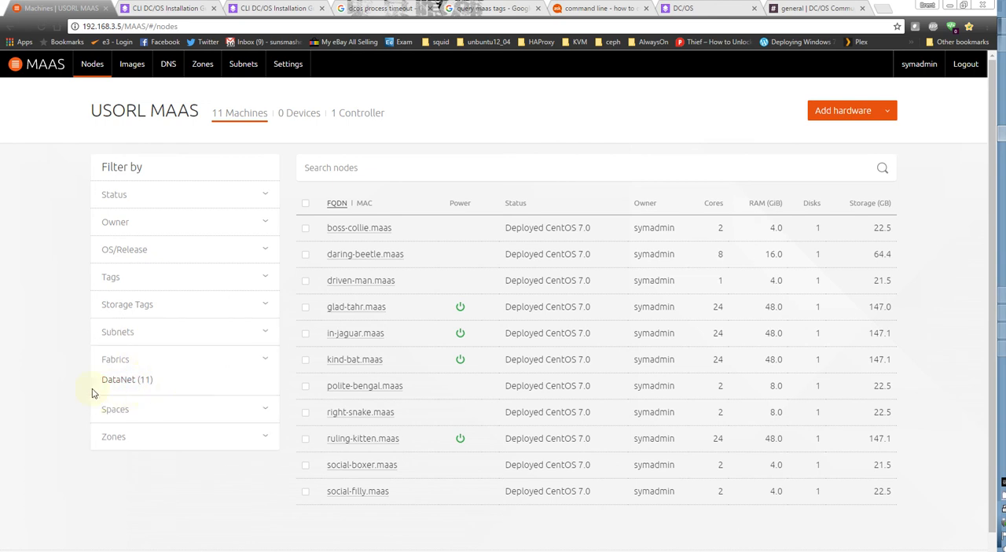
View the 10.21.0.0/16 subnet's summary and the DataNet fabric's untagged VLAN, including the VLAN's available DHCP actions.
left_click(242, 63)
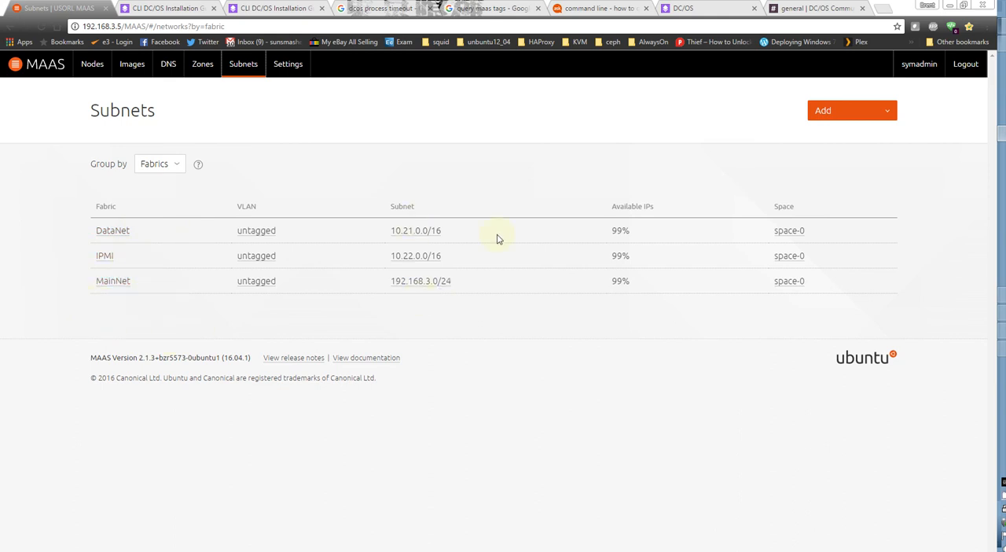
left_click(418, 232)
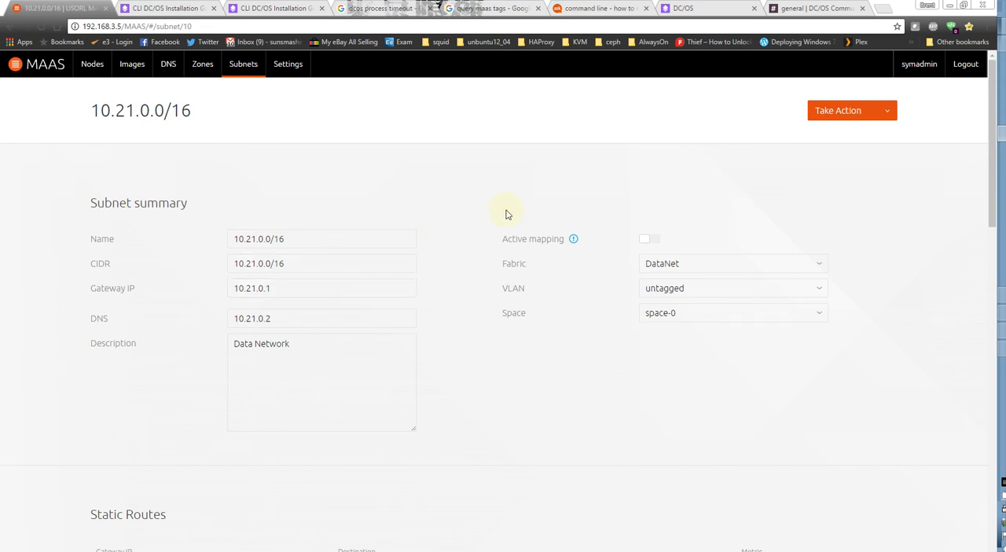
left_click(238, 67)
left_click(267, 231)
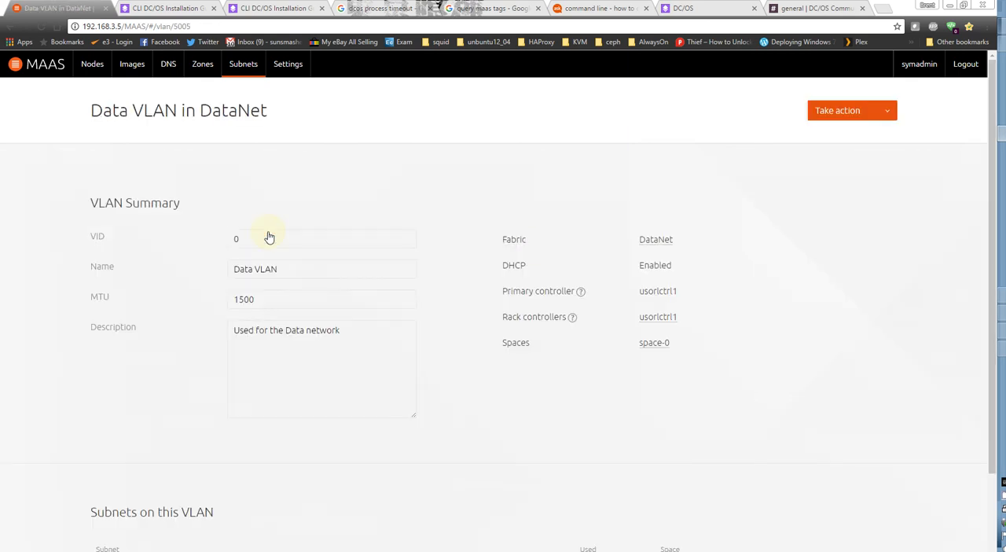
left_click(847, 112)
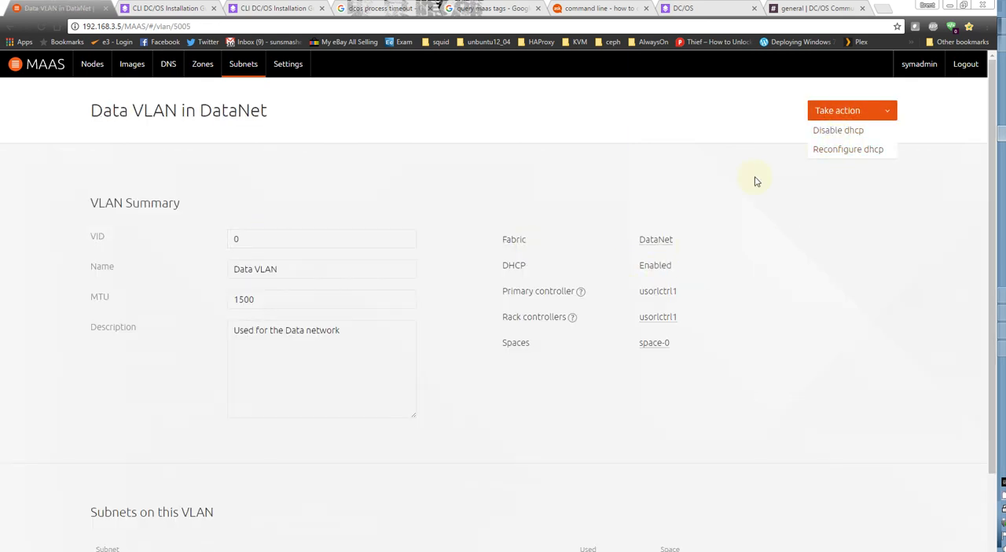
left_click(621, 159)
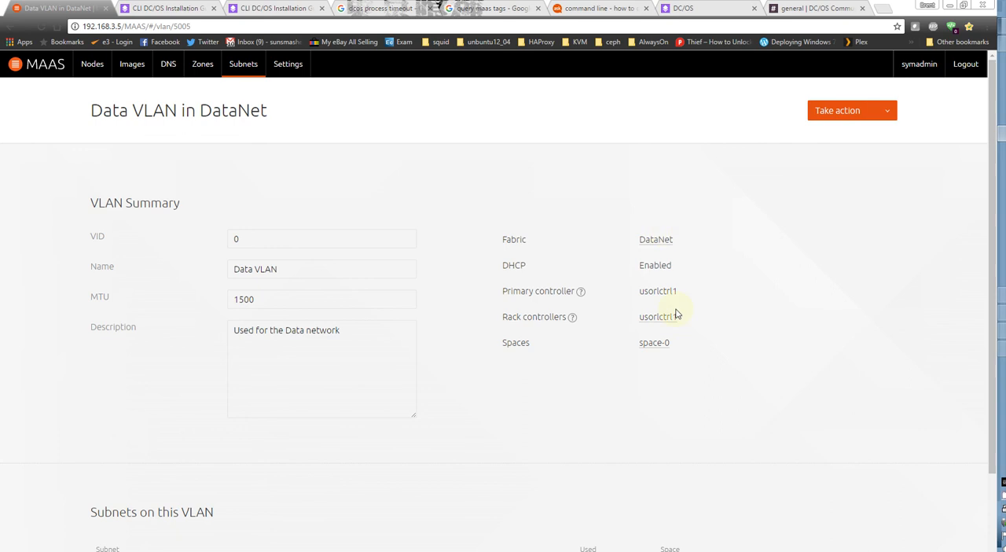
View the DataNet fabric's summary, and examine the 10.21.0.0/16 subnet's reserved ranges and used IP addresses.
left_click(239, 65)
left_click(128, 233)
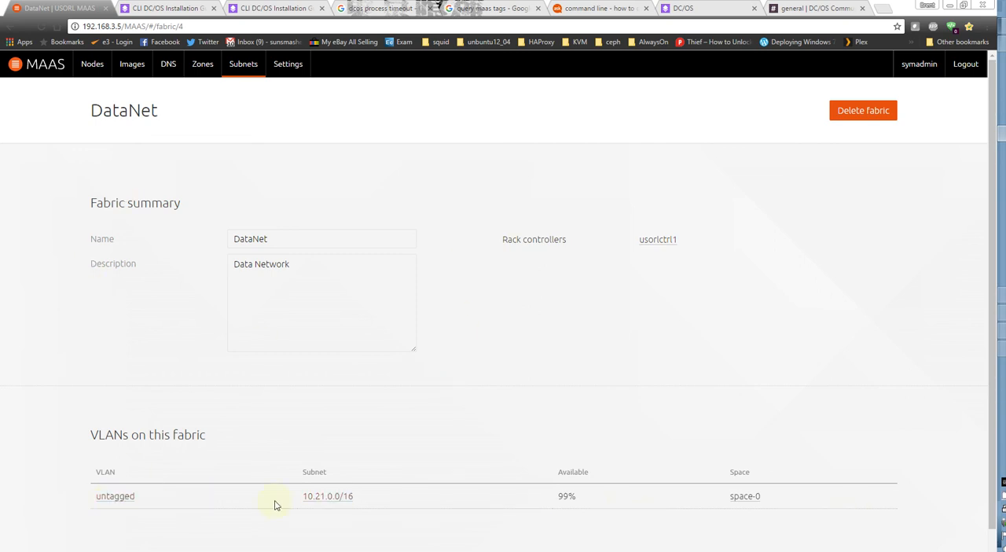
left_click(253, 70)
left_click(409, 232)
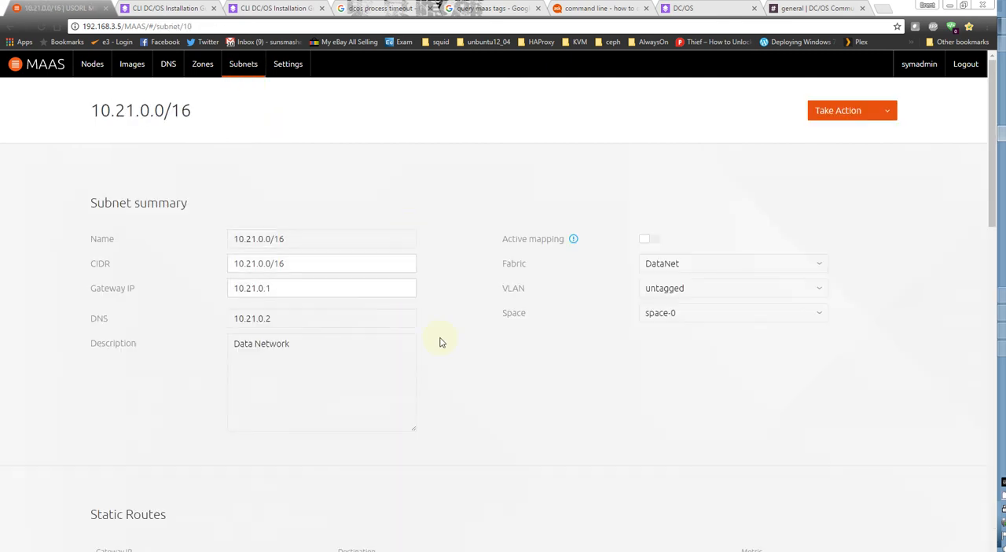
scroll(503, 464, "down", 6)
scroll(495, 459, "down", 3)
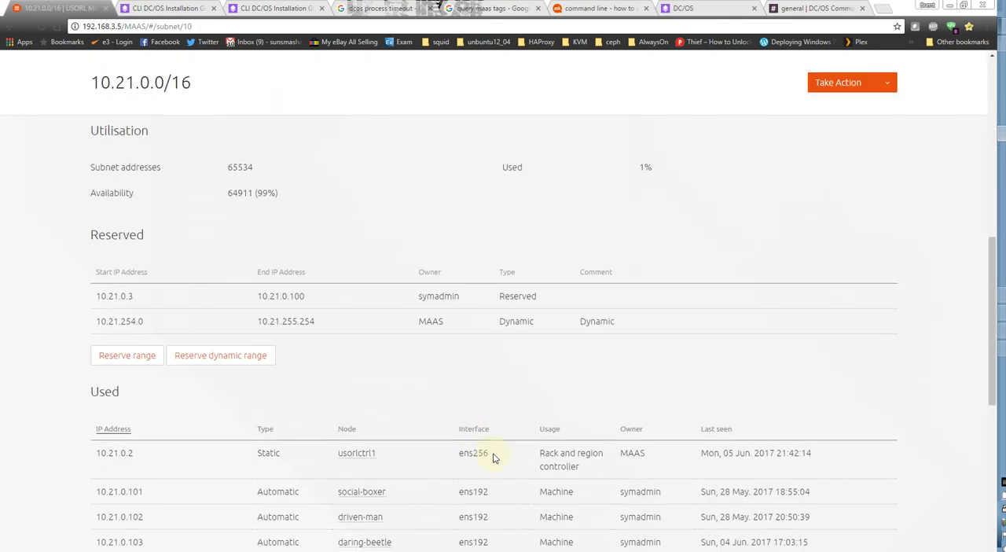
scroll(406, 360, "down", 8)
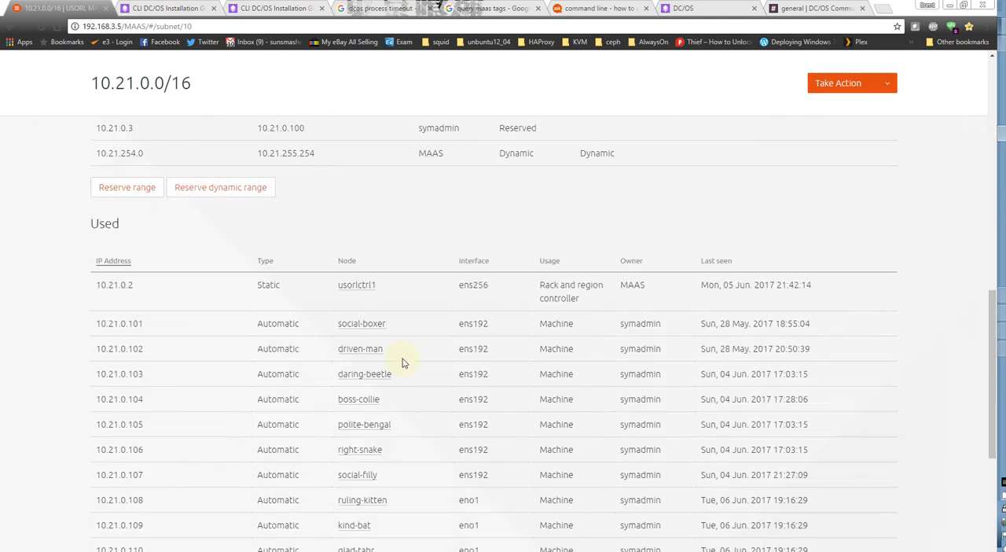
scroll(243, 427, "down", 1)
scroll(240, 440, "down", 1)
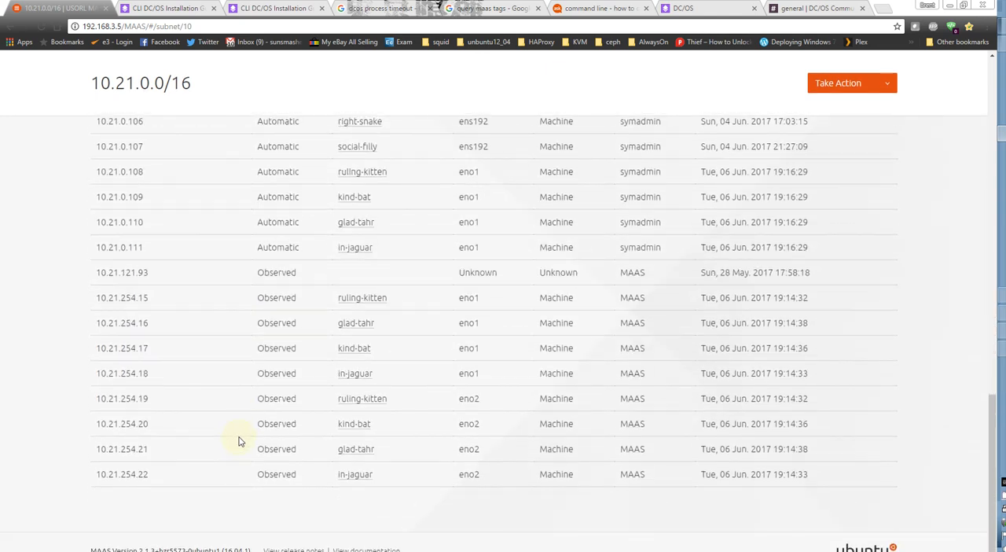
Compare the 10.21.0.0/16 subnet's reserved and dynamic ranges with the automatic and observed addresses in use.
scroll(240, 439, "up", 9)
scroll(240, 439, "up", 2)
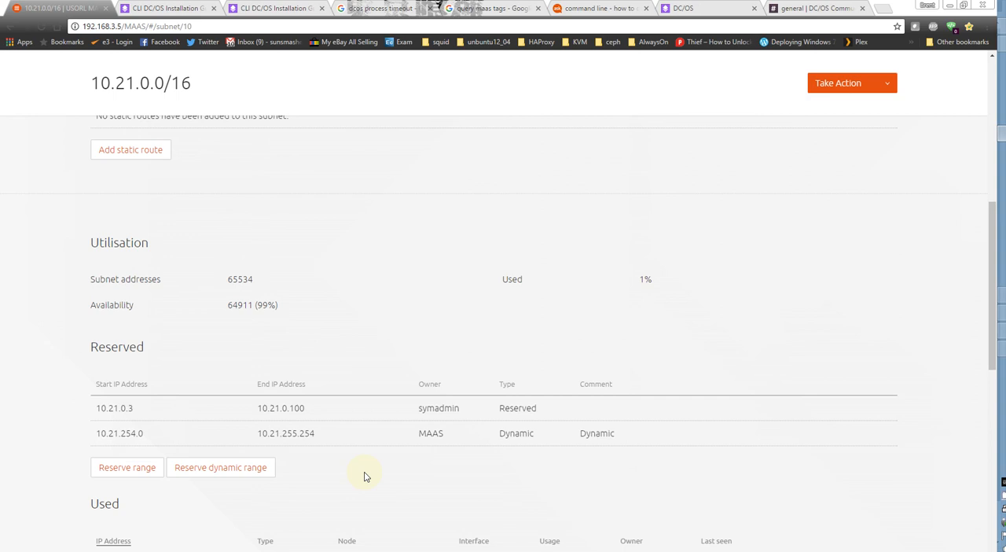
scroll(440, 494, "down", 3)
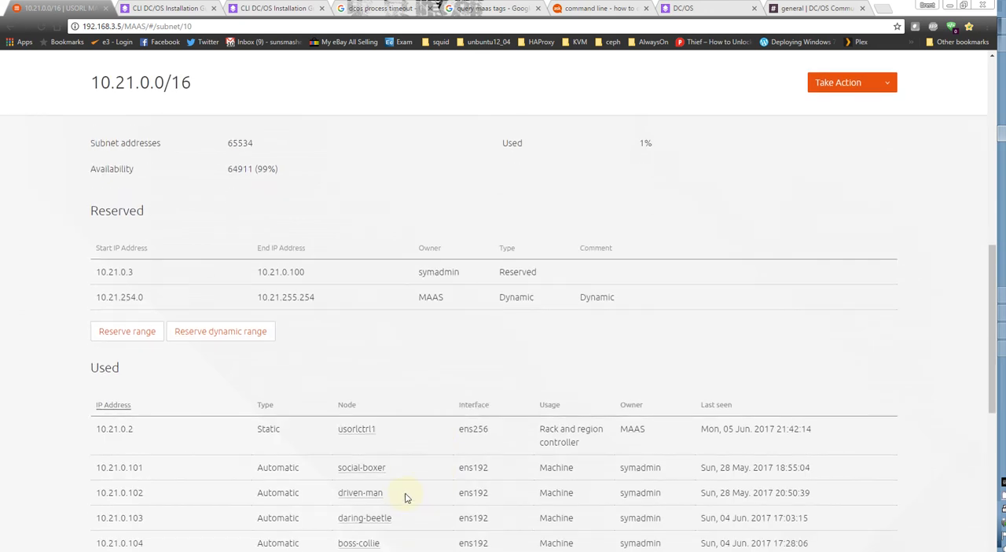
scroll(406, 497, "down", 1)
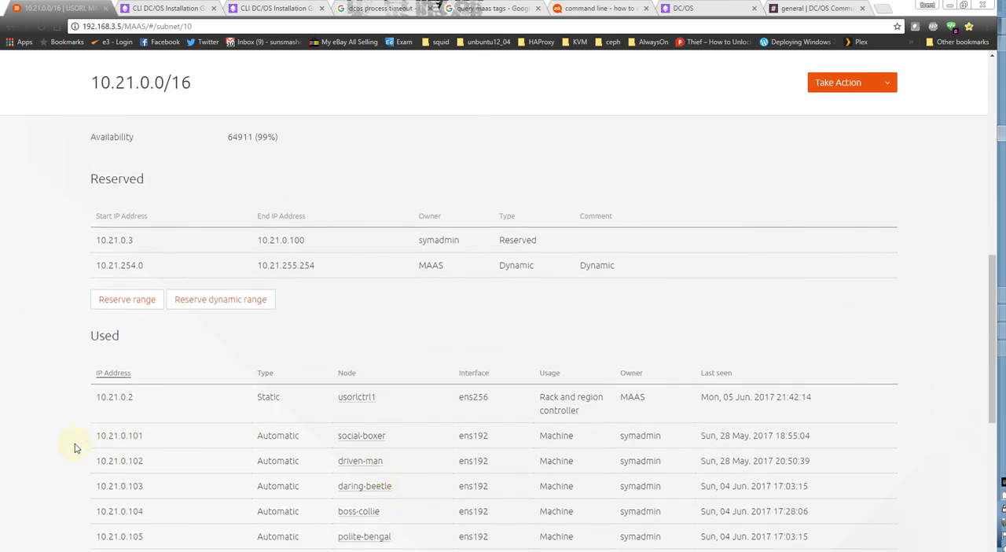
scroll(76, 449, "down", 5)
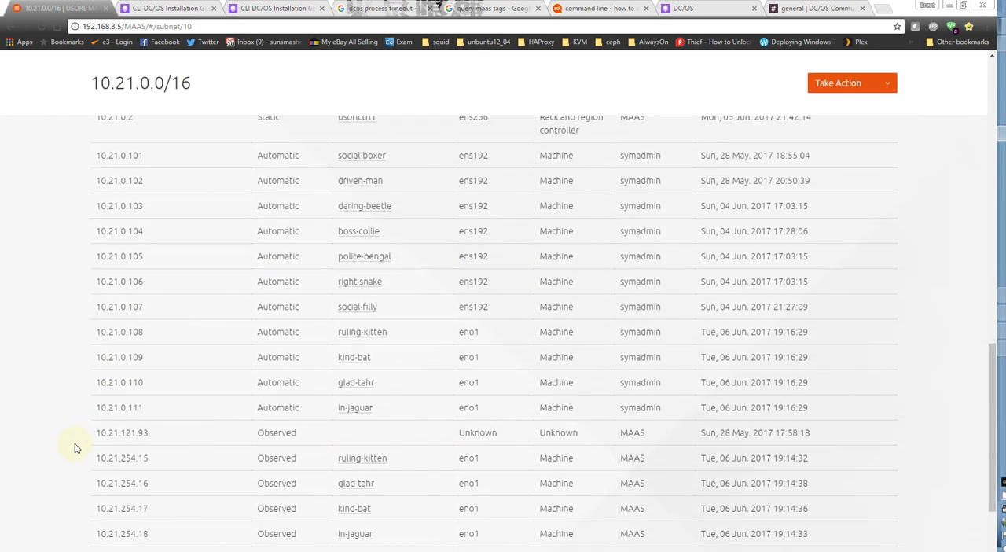
scroll(76, 448, "down", 2)
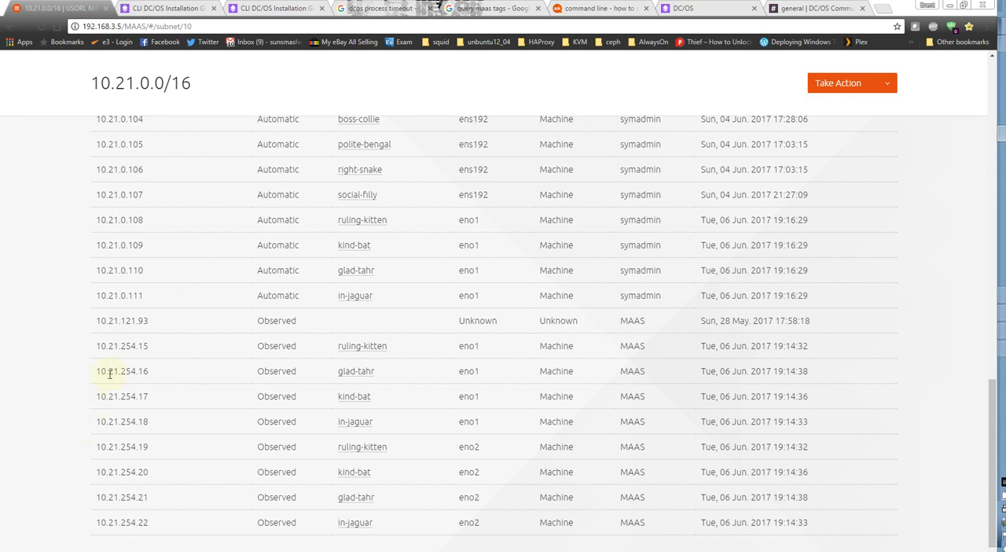
Highlight ruling-kitten's observed eno1 address 10.21.254.15, followed by its automatically assigned address 10.21.0.108.
left_click_drag(97, 350, 168, 353)
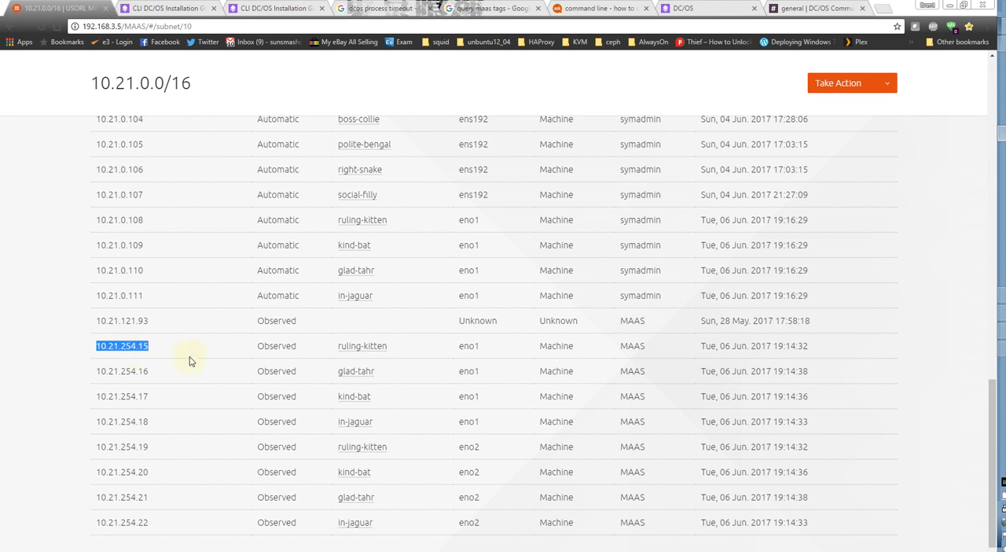
scroll(203, 382, "up", 1)
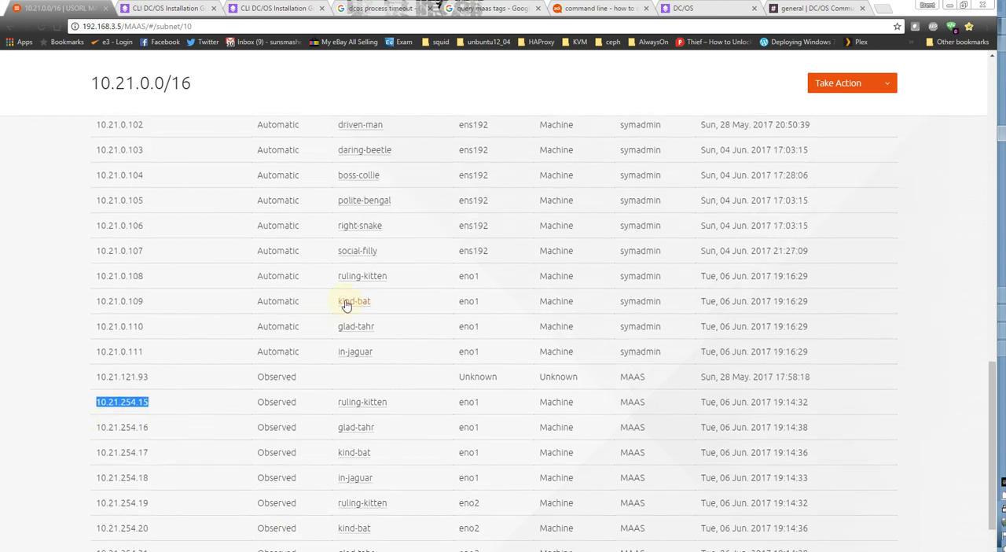
left_click_drag(147, 278, 93, 279)
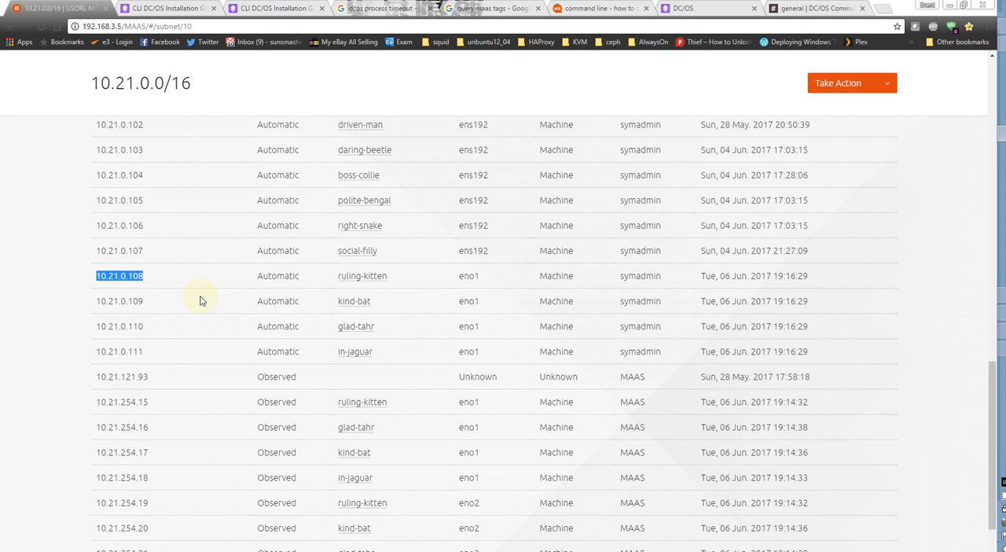
Open boss-collie.maas from the machine list and display its network interfaces.
scroll(200, 300, "up", 15)
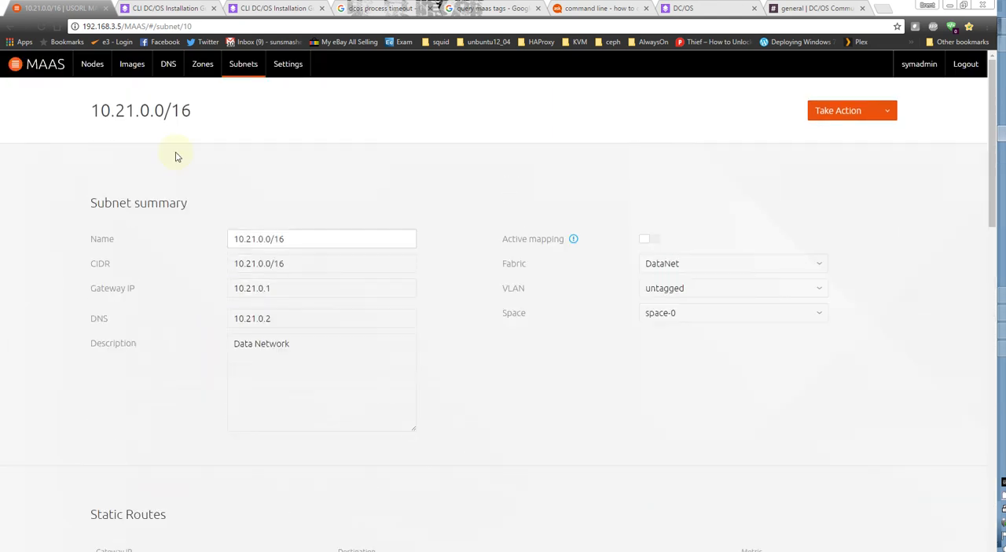
left_click(92, 64)
left_click(375, 233)
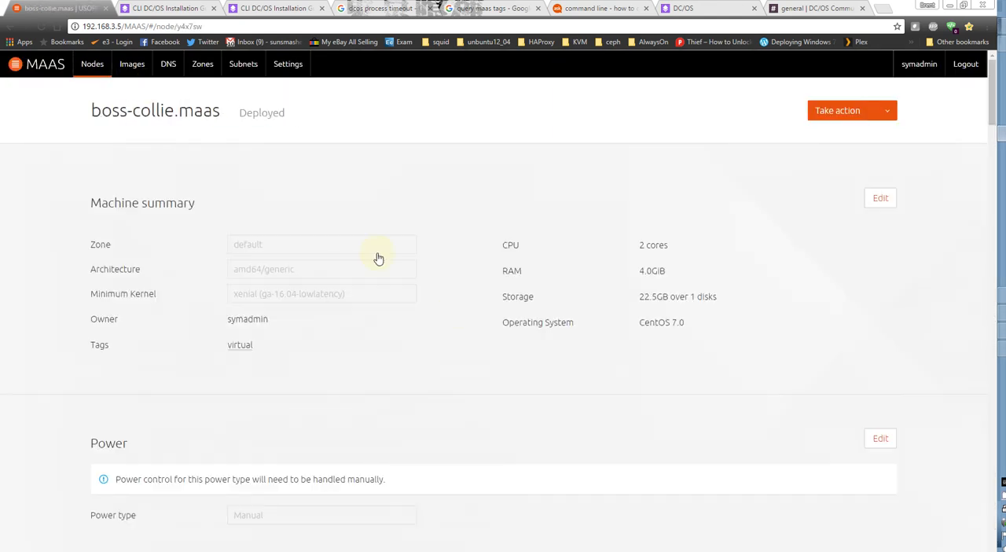
scroll(440, 432, "down", 4)
scroll(541, 475, "down", 2)
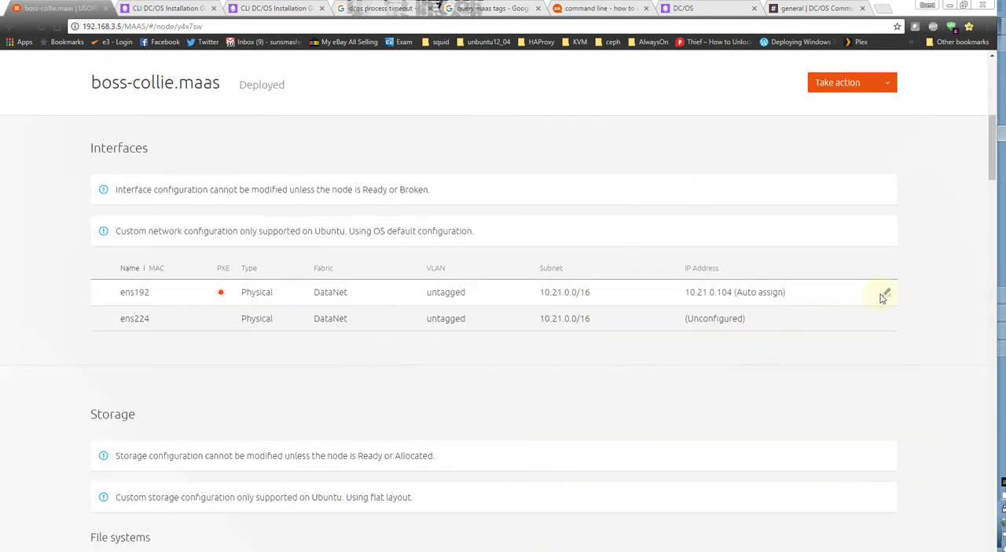
View the edit details of boss-collie.maas's ens192 and ens224 interfaces in turn, cancelling each without changes.
left_click(887, 293)
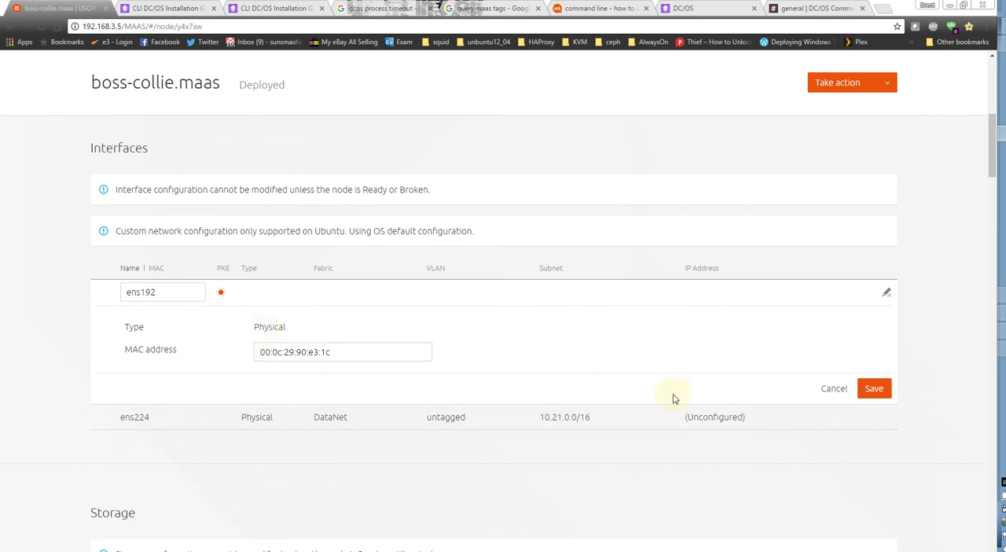
left_click(830, 393)
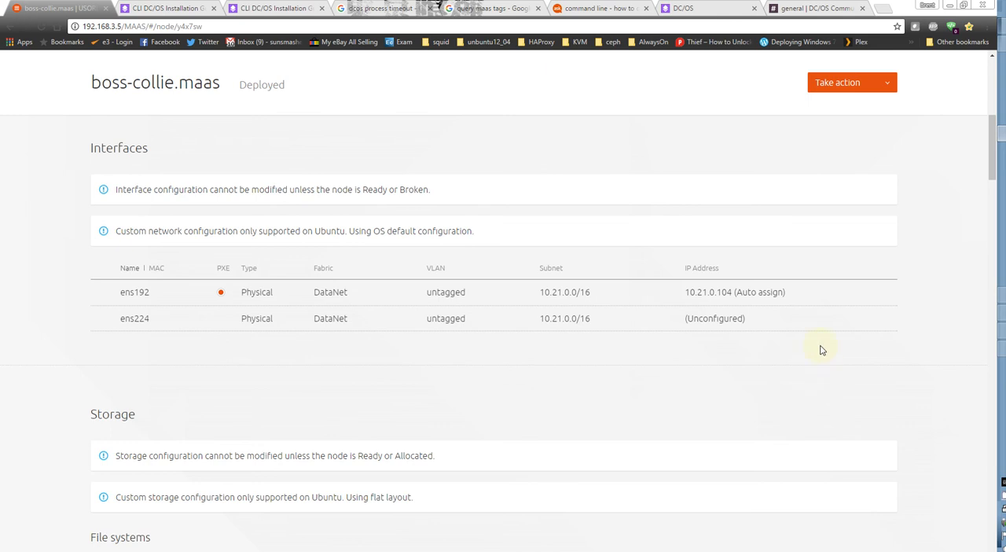
left_click(887, 320)
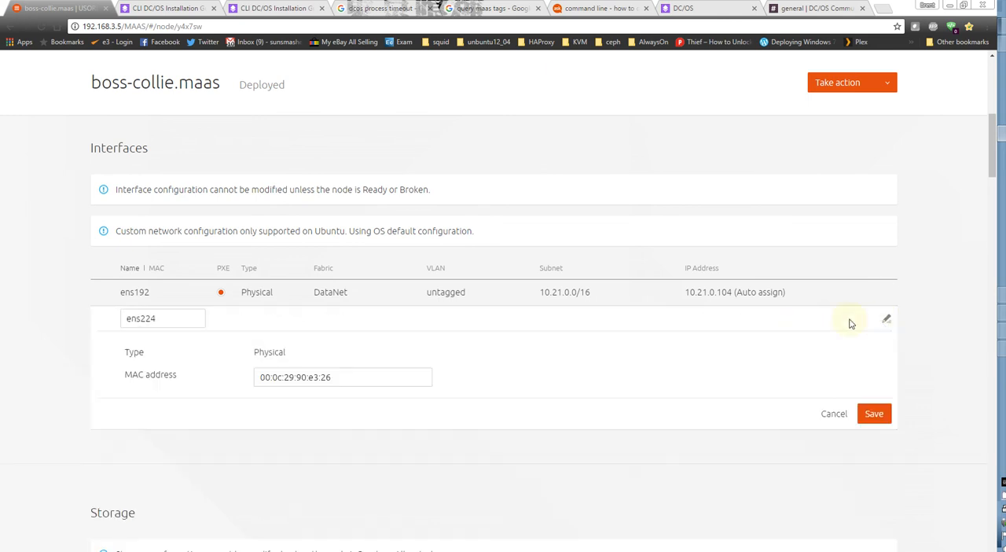
left_click(840, 414)
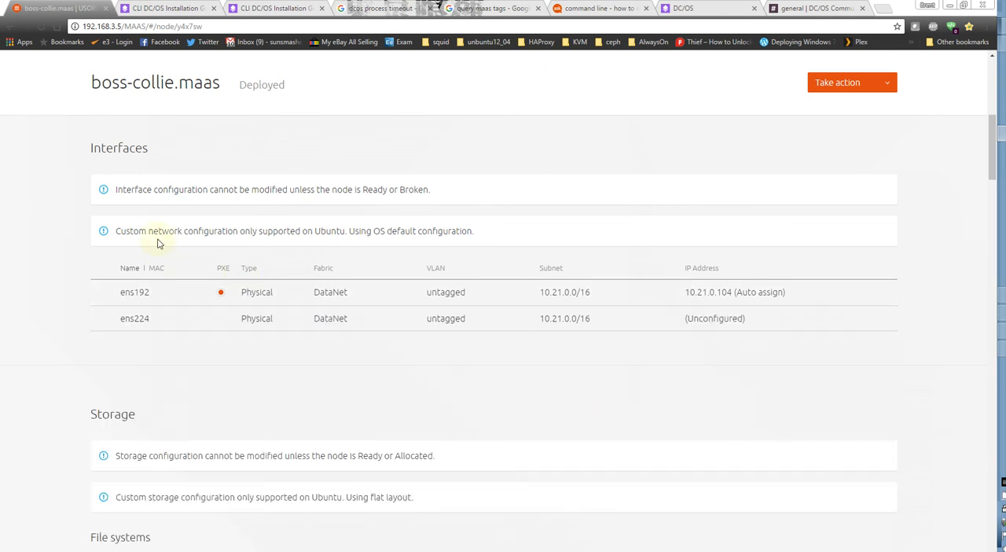
scroll(440, 330, "up", 2)
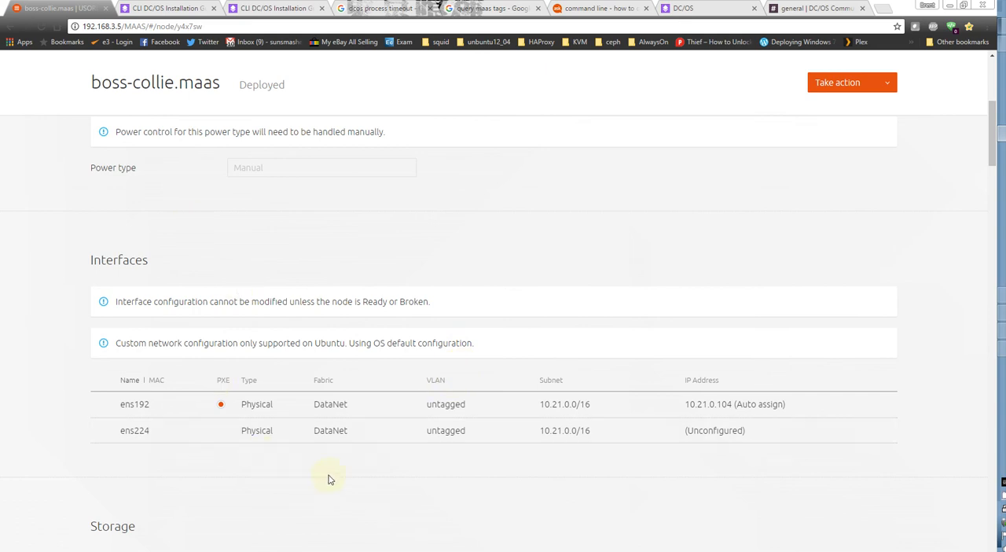
scroll(329, 480, "down", 2)
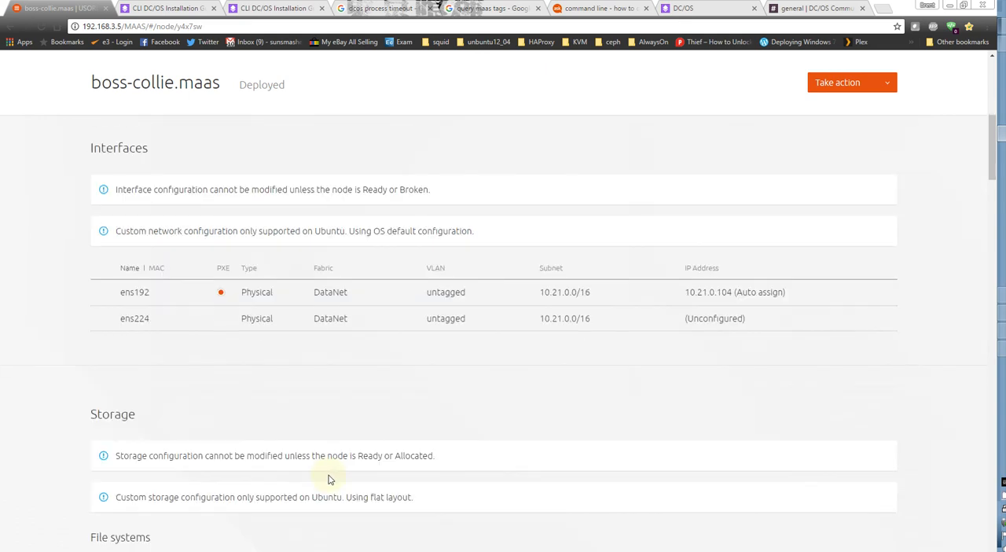
scroll(329, 480, "up", 2)
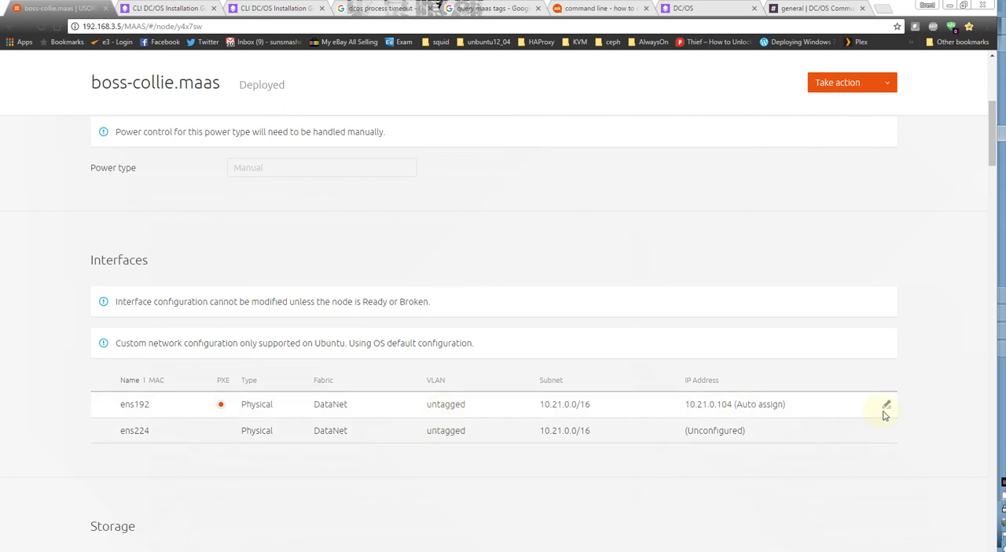
View ens192's edit details on boss-collie.maas, cancel without changes, and highlight the notice about custom network configuration being supported only on Ubuntu.
left_click(887, 407)
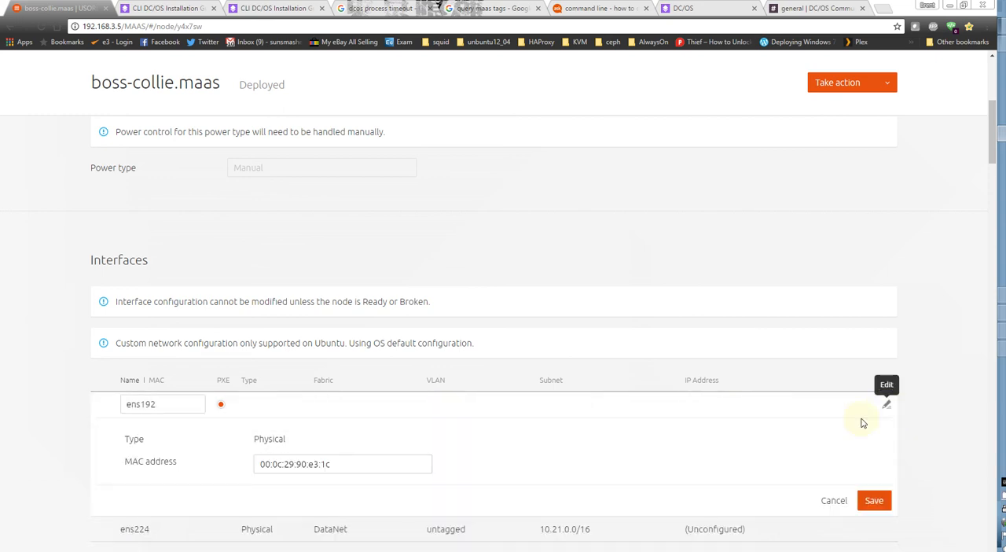
left_click(835, 505)
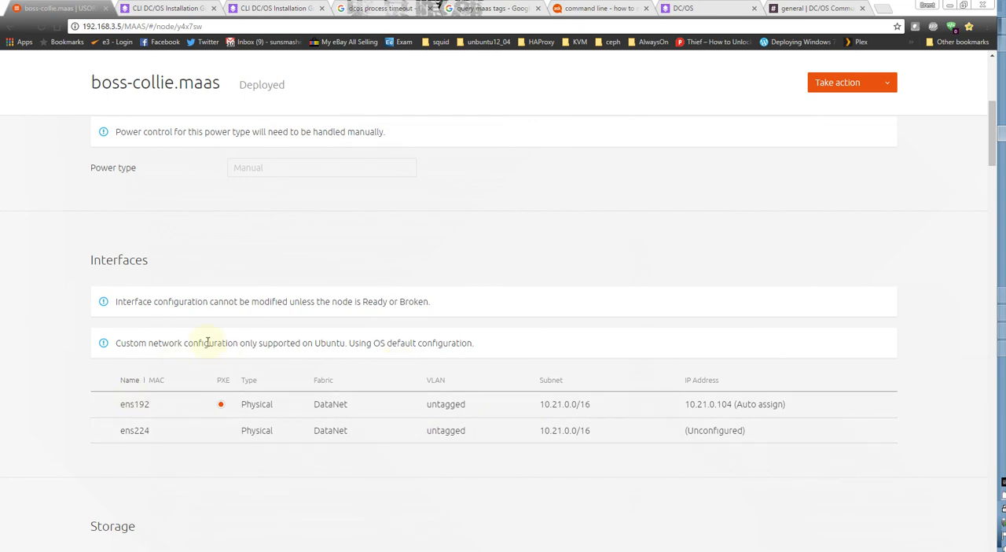
left_click_drag(116, 343, 486, 340)
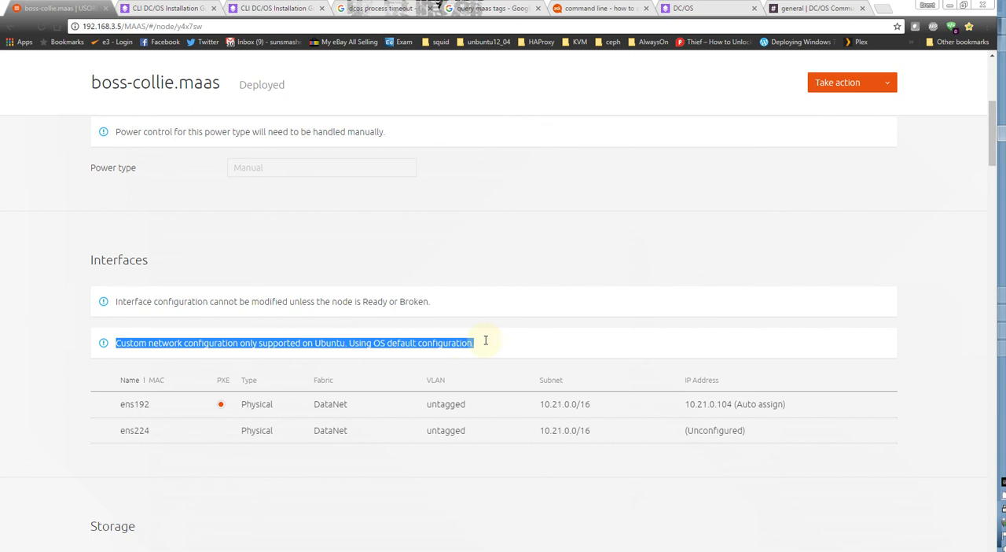
left_click(494, 346)
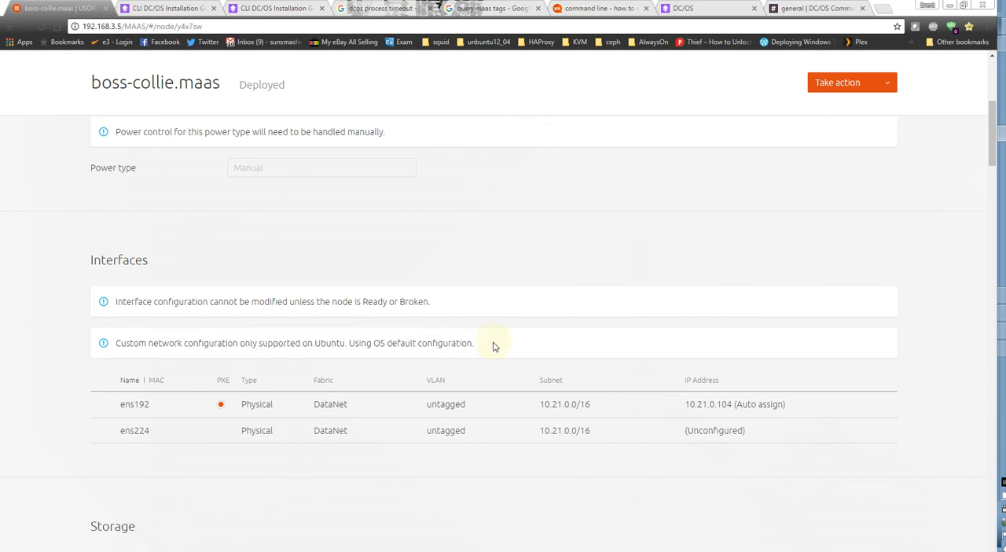
scroll(442, 358, "up", 5)
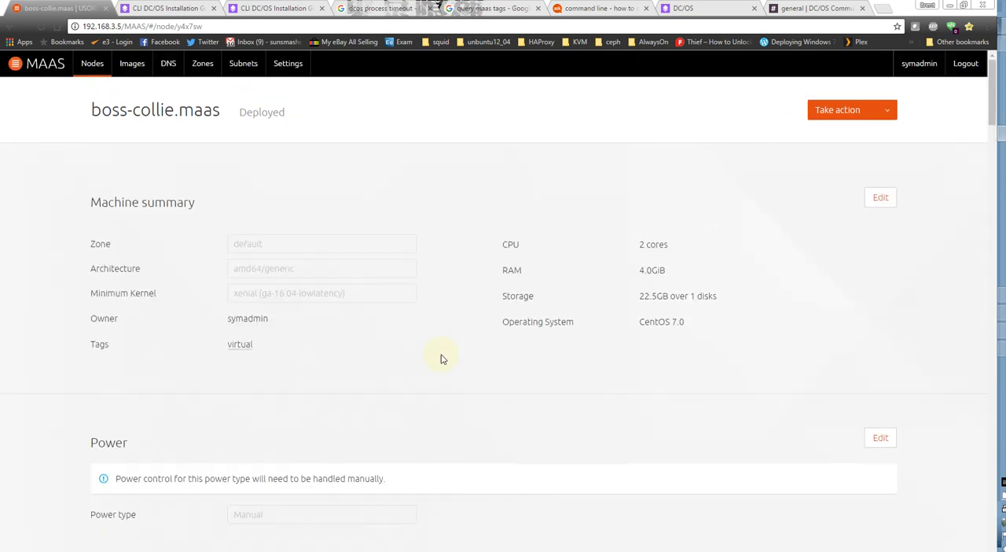
Return to the machine list and review the deployed machines.
left_click(89, 74)
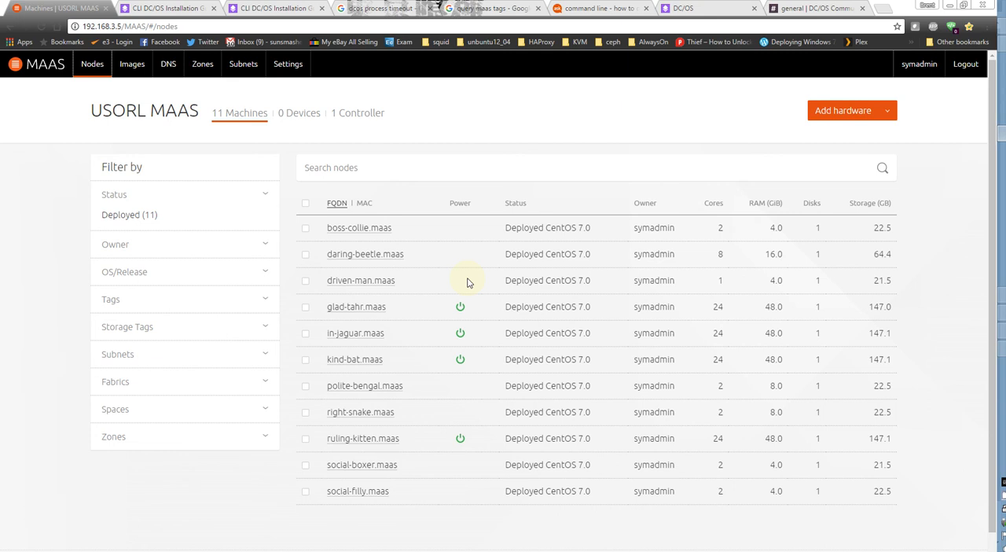
scroll(467, 282, "down", 1)
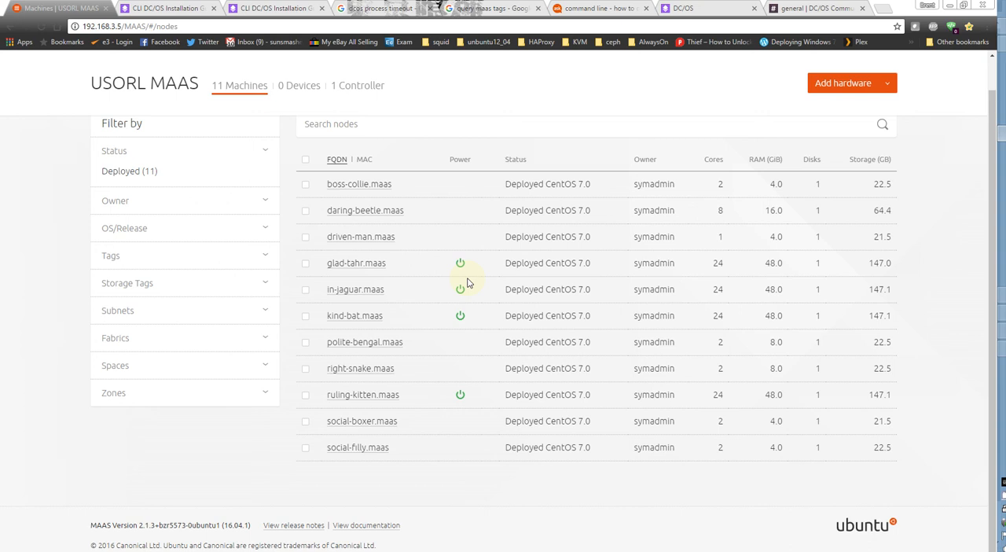
scroll(346, 201, "up", 1)
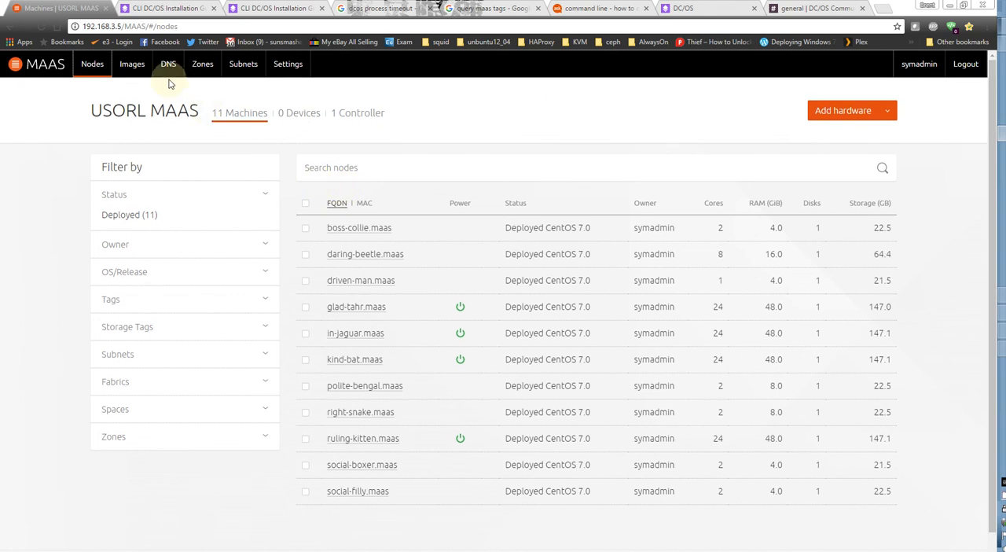
Open the boot images page and review the selected Ubuntu images, architectures and other CentOS images.
left_click(131, 66)
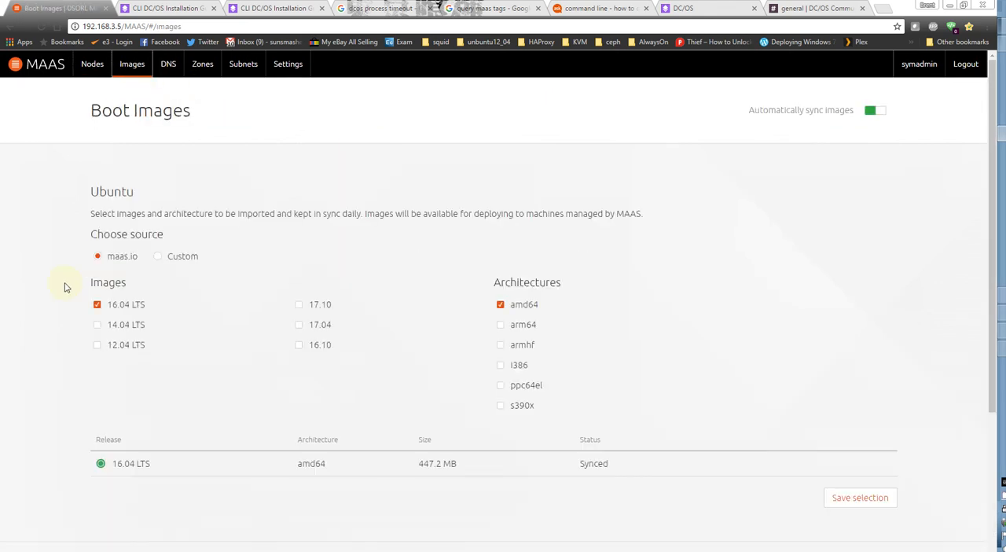
scroll(45, 335, "down", 3)
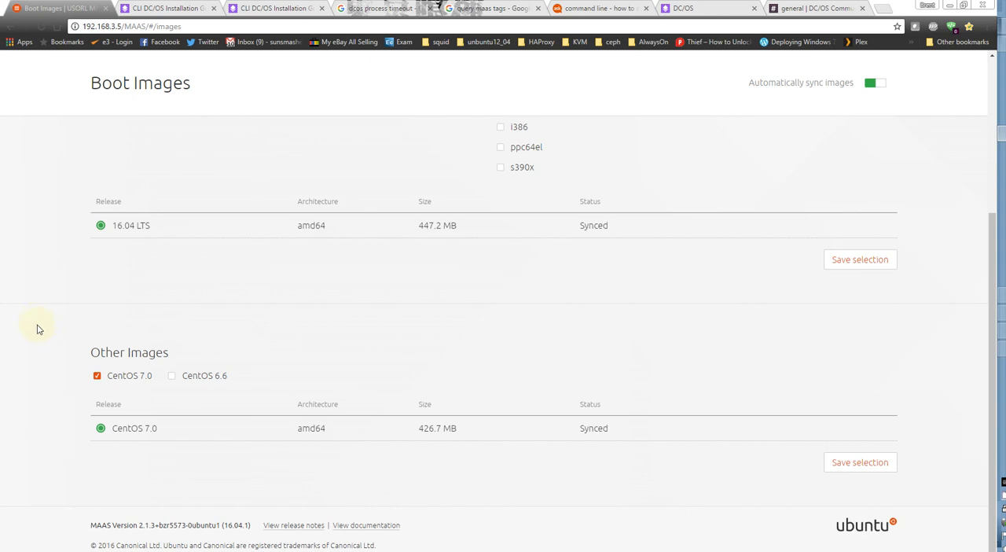
scroll(37, 329, "up", 5)
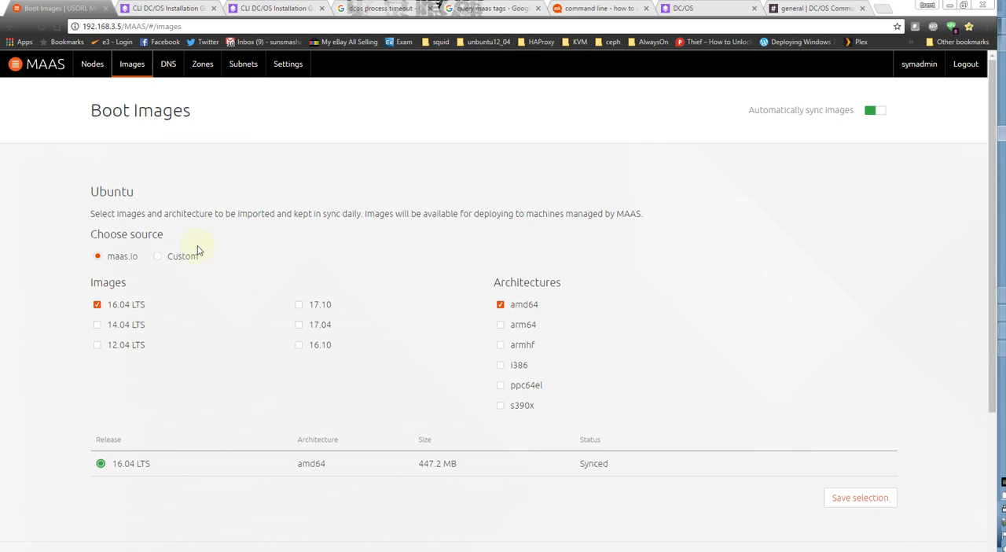
Open the general MAAS settings and review the commissioning, deployment, kernel, network, device discovery, driver and storage sections.
left_click(286, 77)
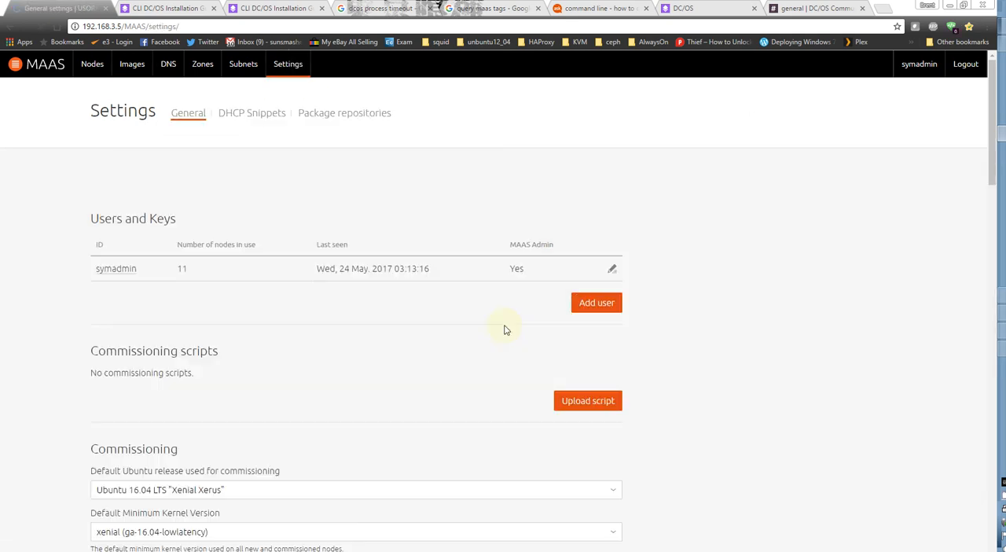
scroll(408, 329, "down", 4)
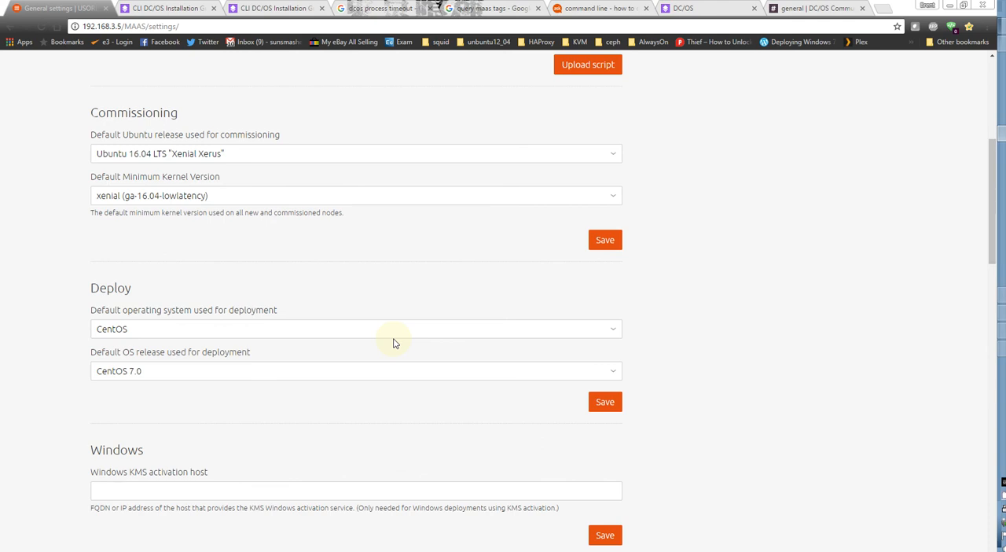
scroll(394, 343, "down", 4)
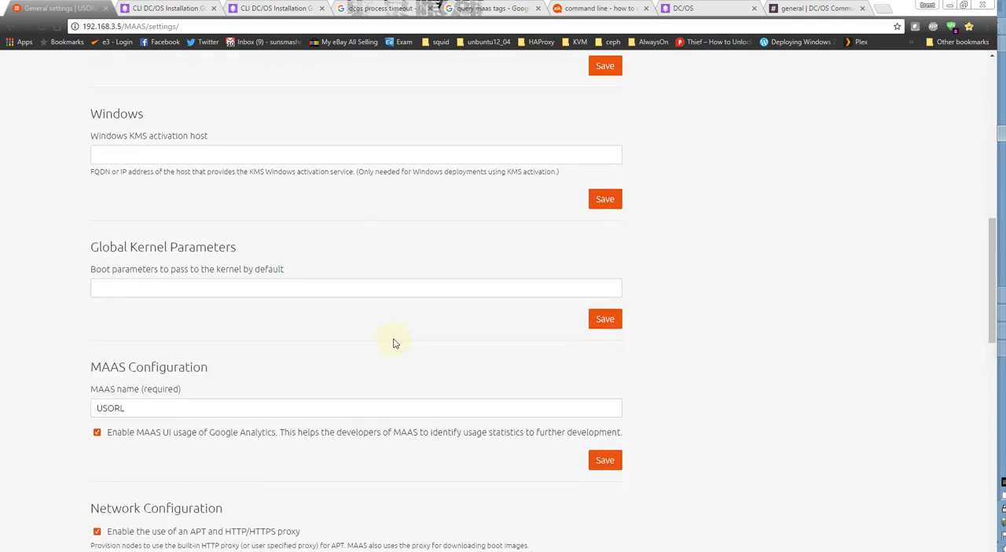
scroll(386, 346, "down", 3)
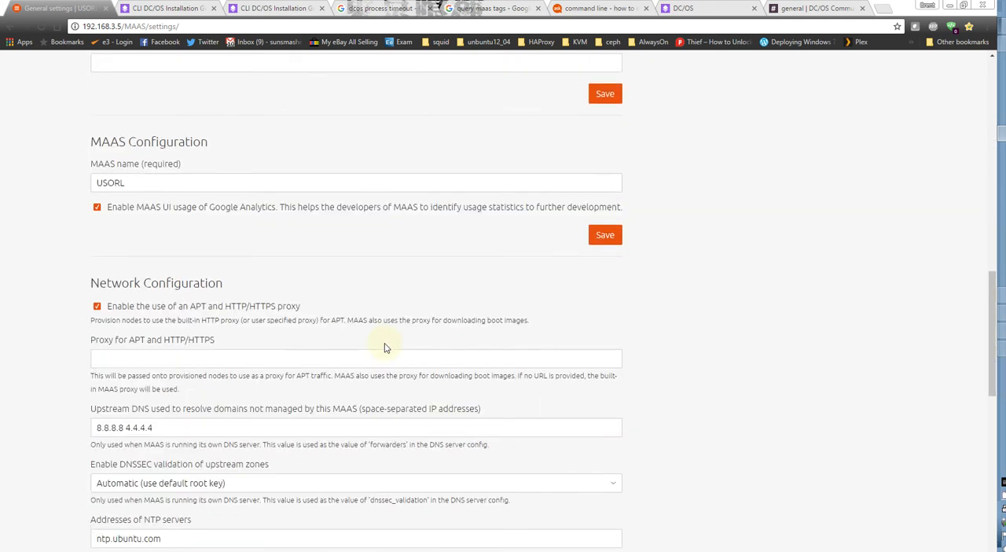
scroll(386, 348, "down", 7)
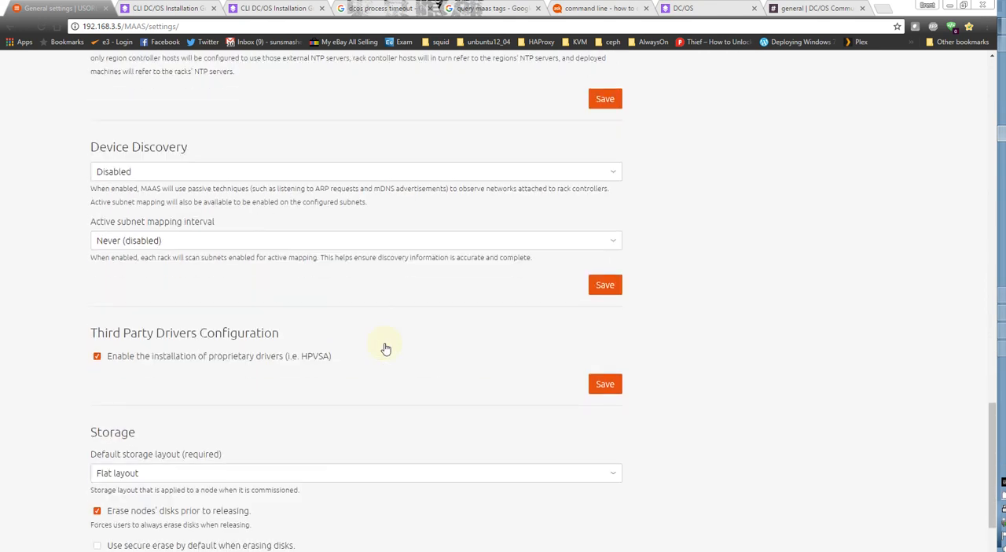
scroll(386, 348, "down", 3)
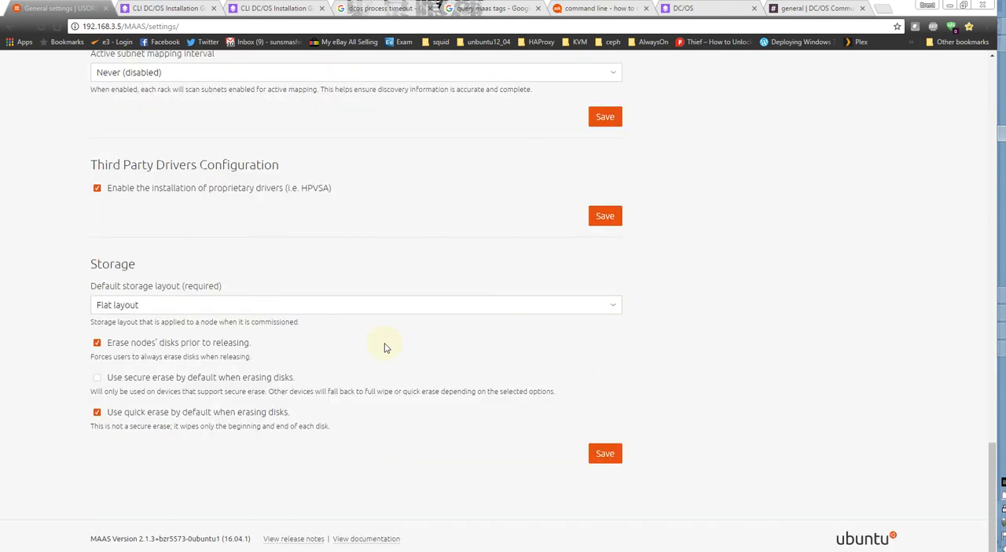
scroll(386, 348, "up", 3)
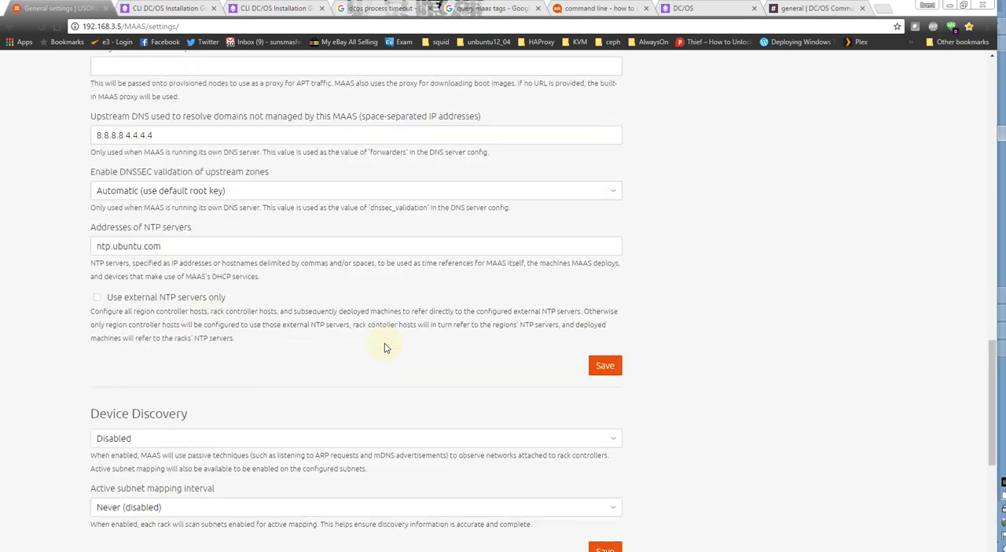
scroll(385, 347, "down", 2)
scroll(385, 348, "up", 5)
scroll(385, 348, "up", 6)
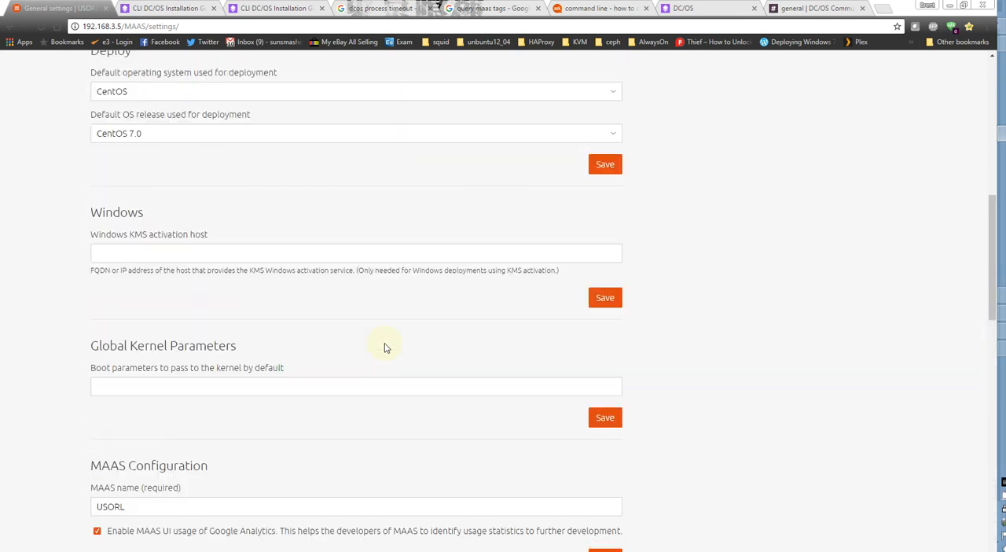
scroll(385, 348, "up", 5)
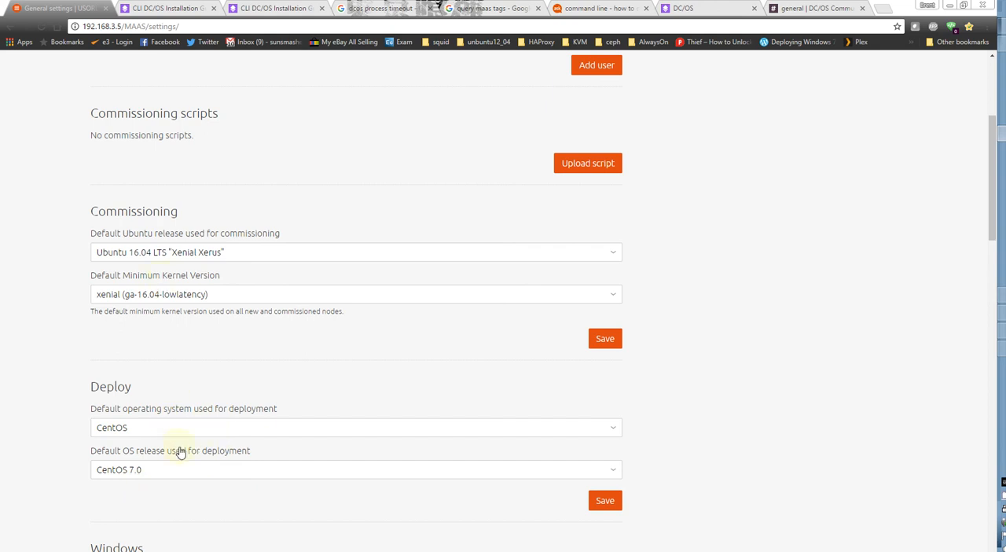
Inspect the choices for default deployment operating system, commissioning release and minimum kernel version without changing any of them.
left_click(199, 429)
left_click(197, 429)
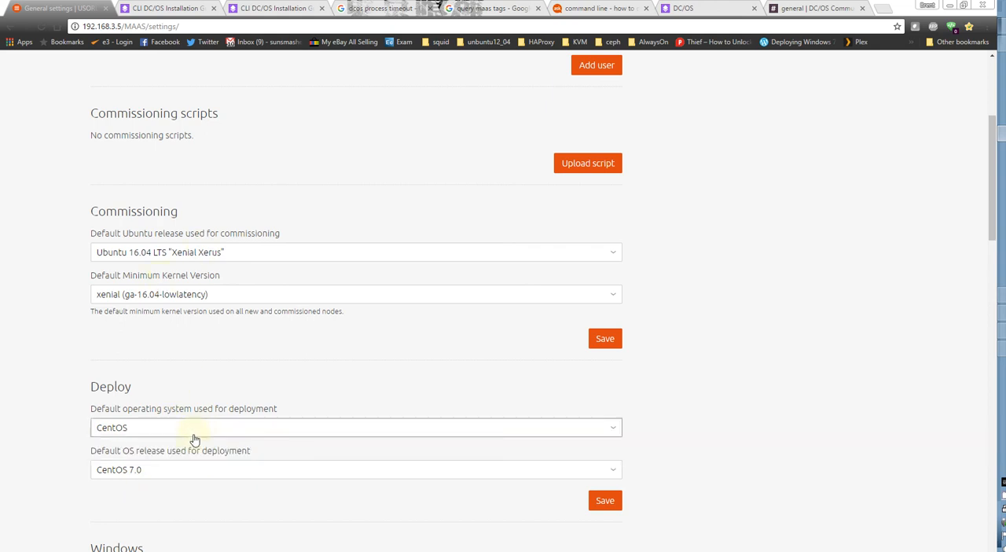
left_click(239, 258)
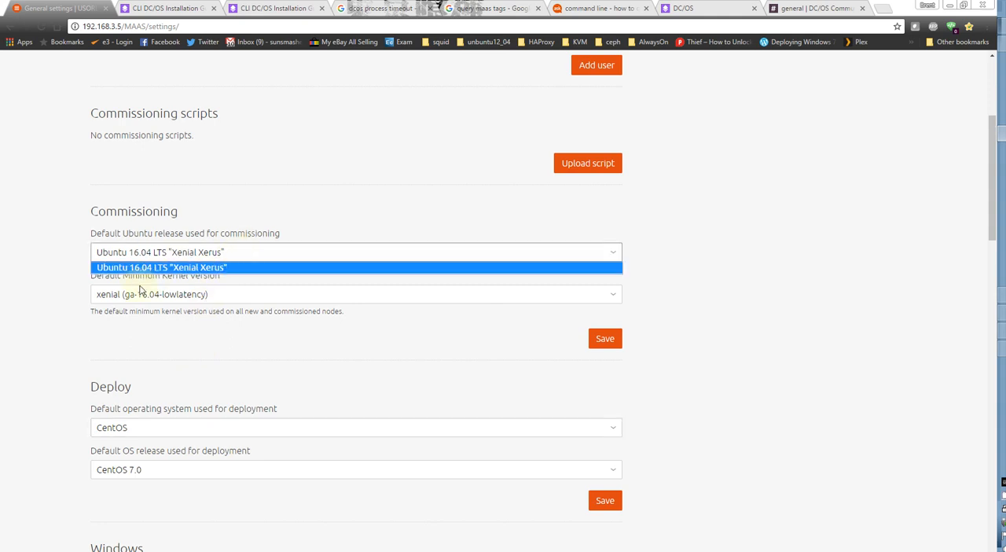
left_click(47, 267)
left_click(131, 294)
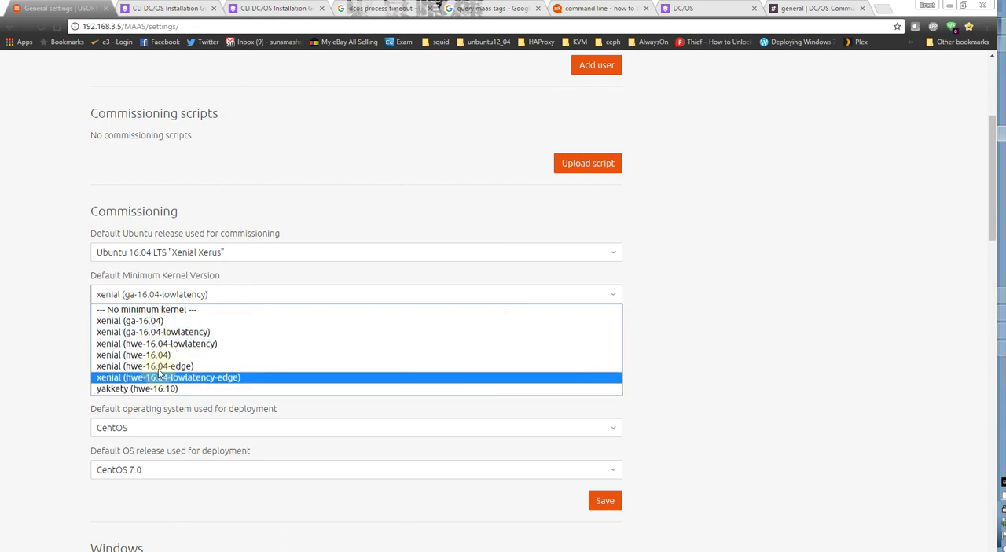
left_click(51, 311)
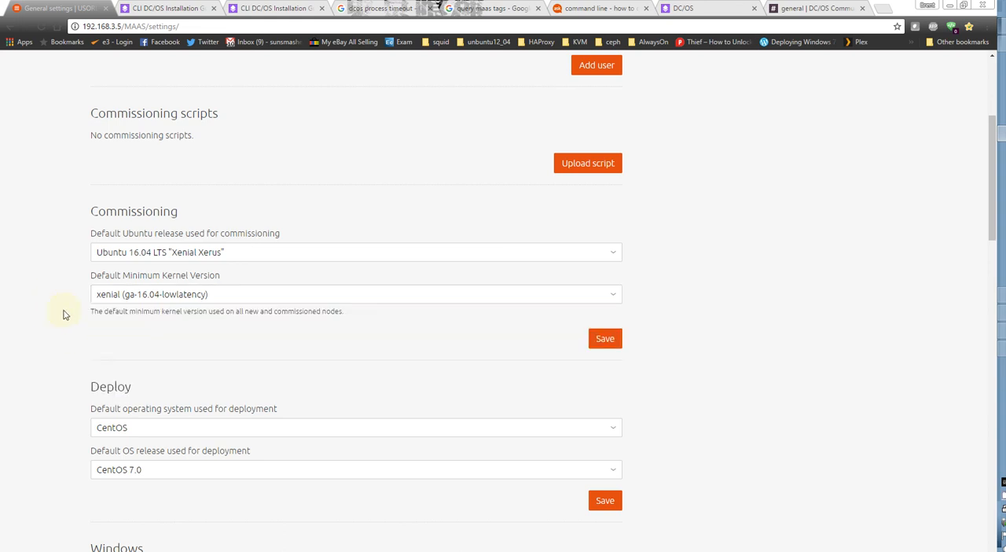
left_click(156, 296)
left_click(36, 270)
scroll(58, 285, "up", 3)
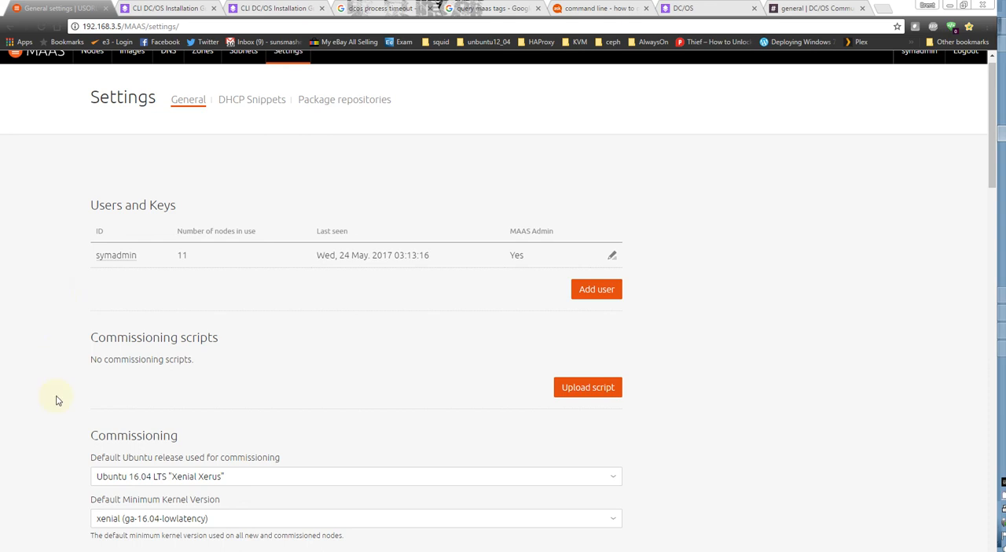
scroll(55, 400, "down", 4)
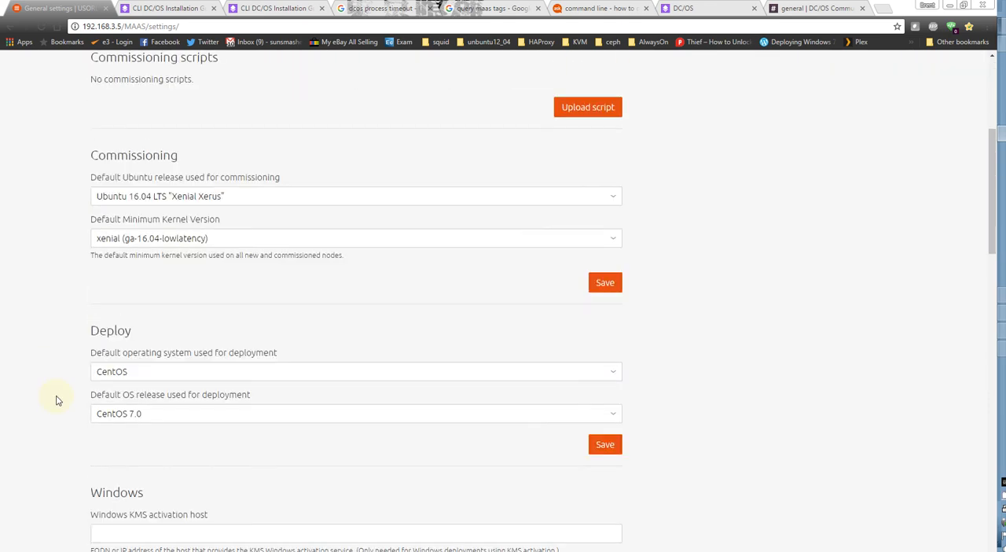
scroll(56, 400, "up", 4)
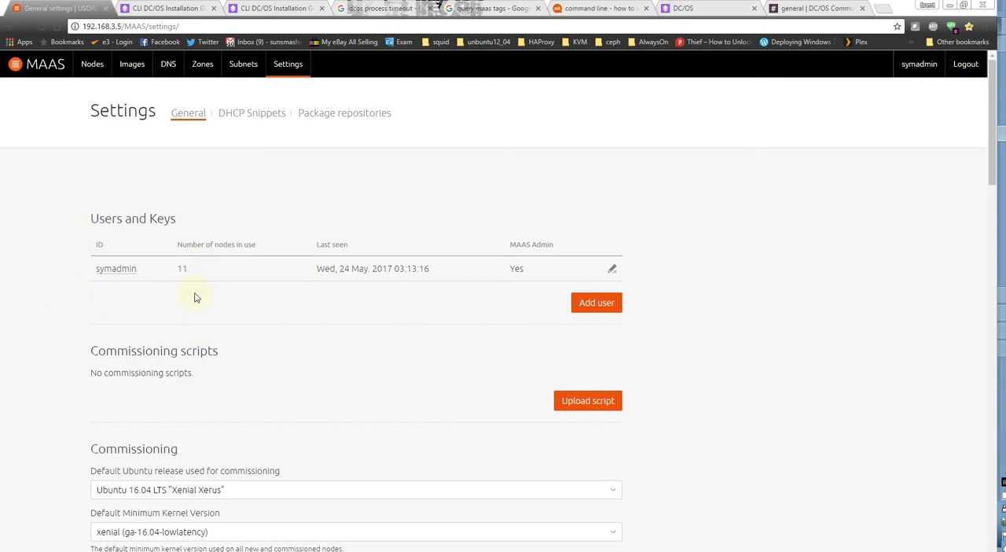
Switch to the PuTTY terminal, highlight the centos user in the prompt, and exit the SSH session on driven-man.
left_click(1003, 297)
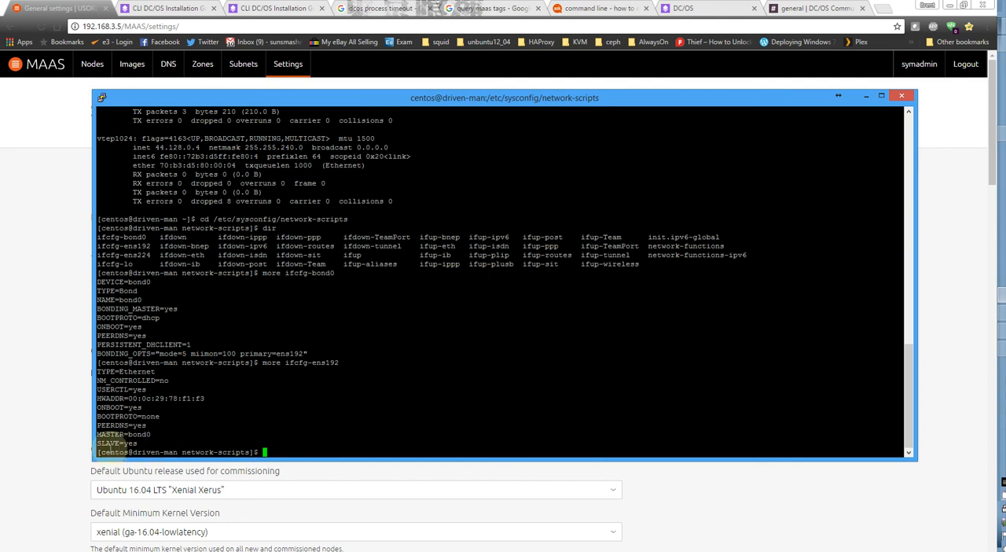
left_click_drag(99, 452, 150, 452)
left_click(199, 449)
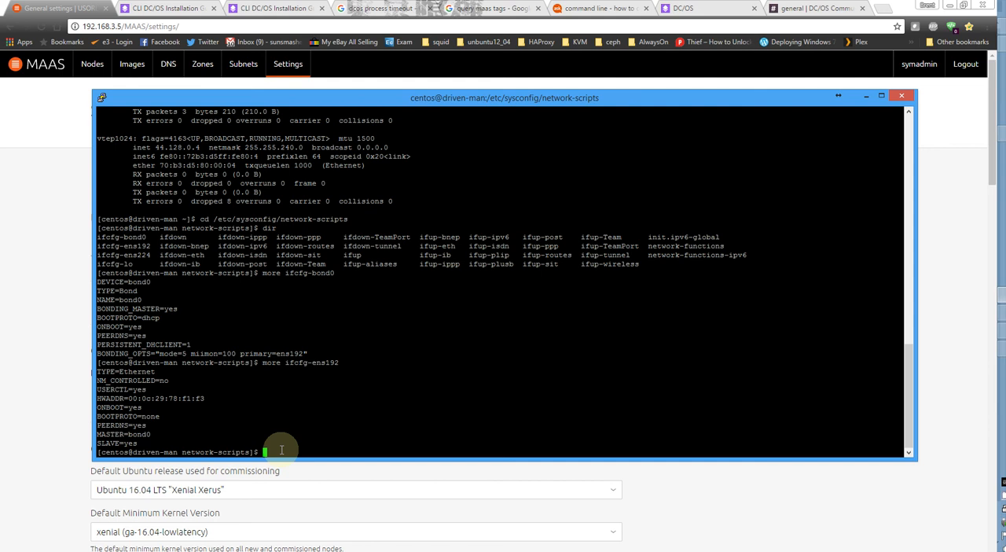
type("exit")
key("Return")
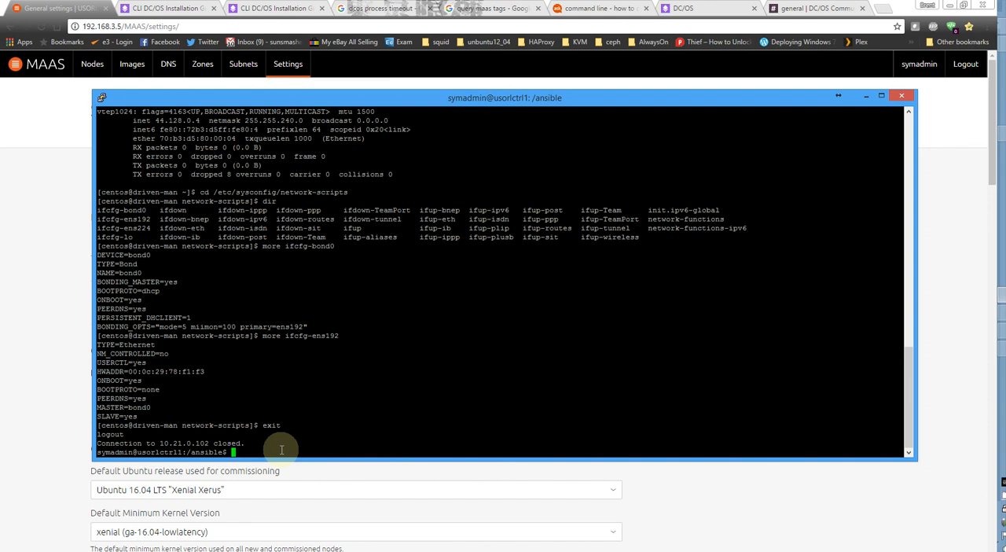
Try to connect over SSH to 10.21.0.104 as the centos user.
key("Up")
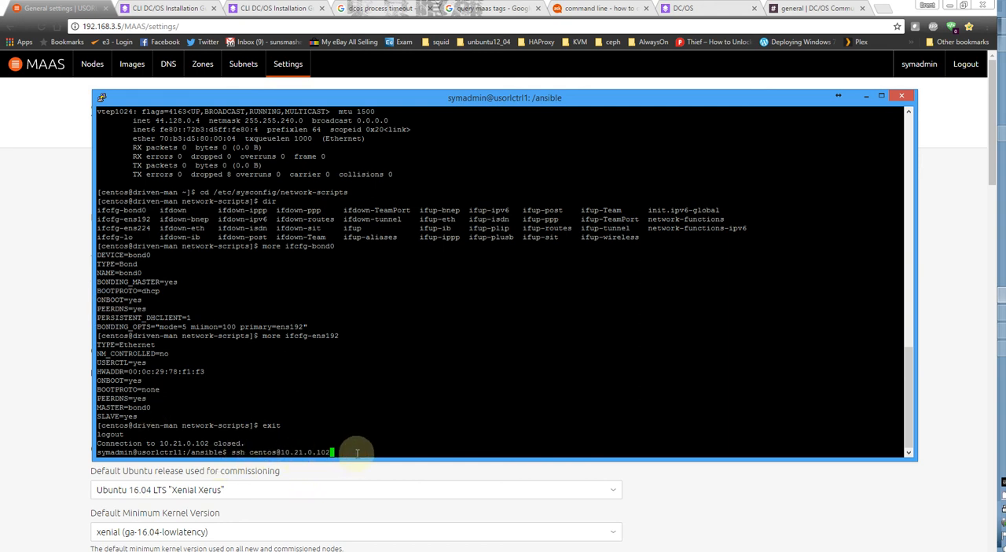
key("BackSpace")
type("4")
key("Return")
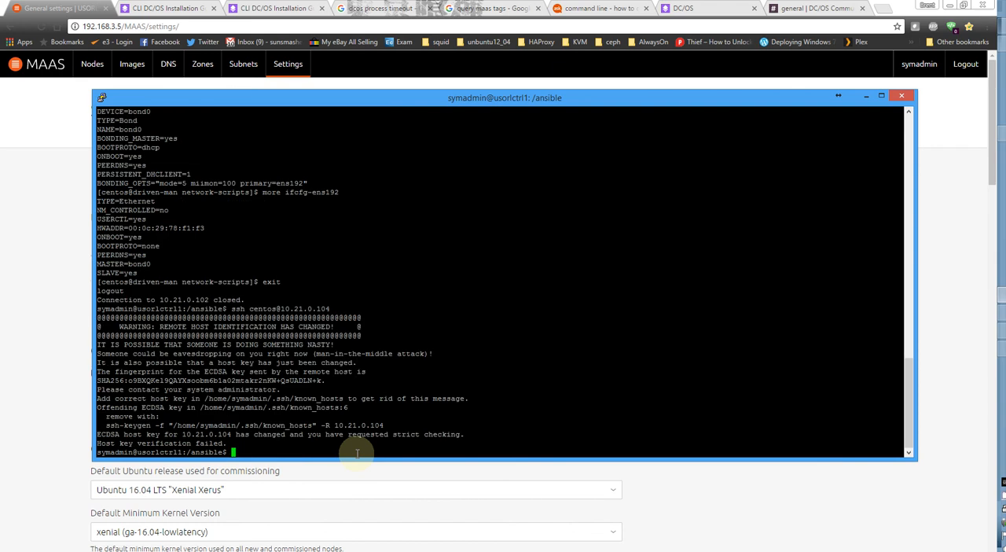
Connect over SSH to 10.21.0.107 as centos, accept its host key, and clear the terminal.
key("Up")
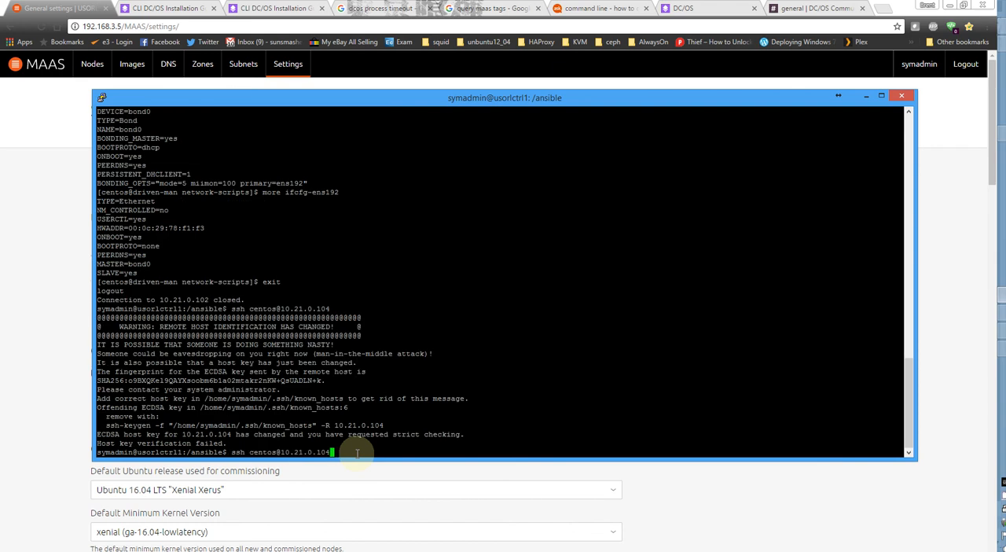
key("BackSpace")
type("7")
key("Return")
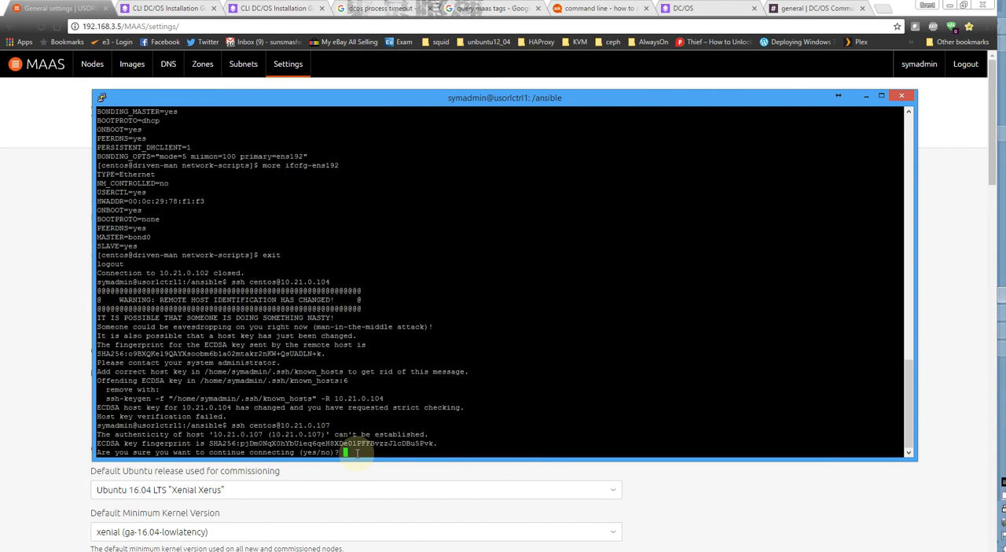
type("yes")
key("Return")
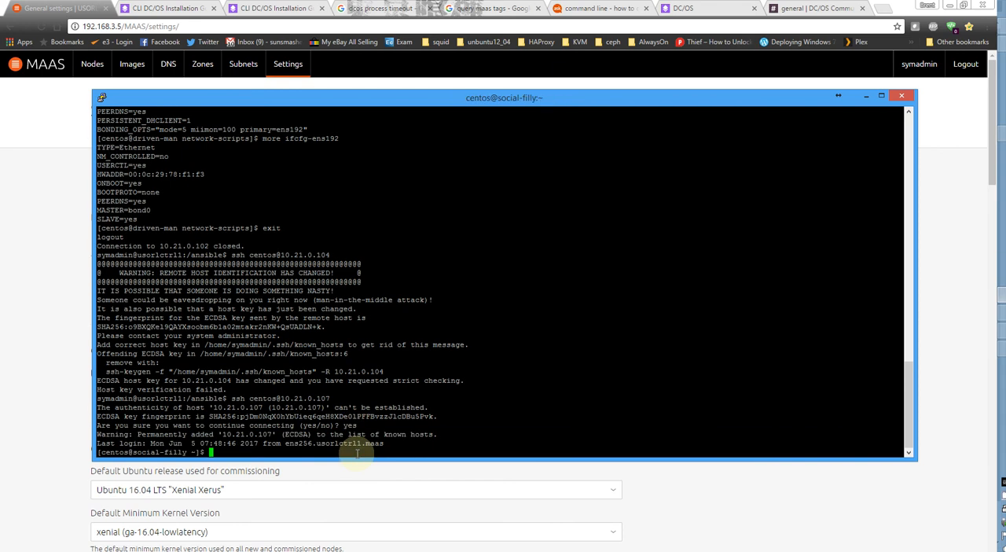
type("clear")
key("Return")
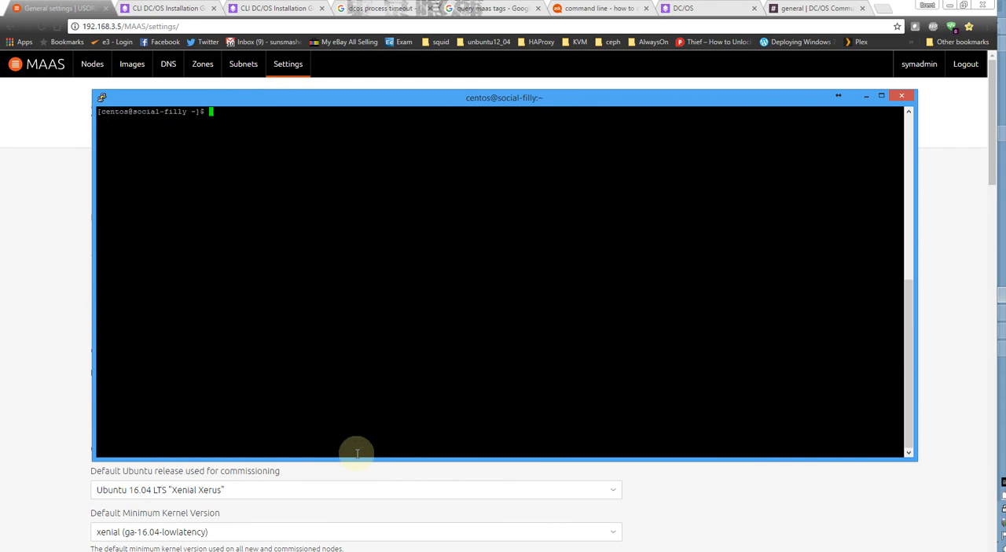
Exit the SSH session on social-filly and reconnect to 10.21.0.107 as centos.
key("Up")
key("Return")
type("c")
type("xit")
key("Return")
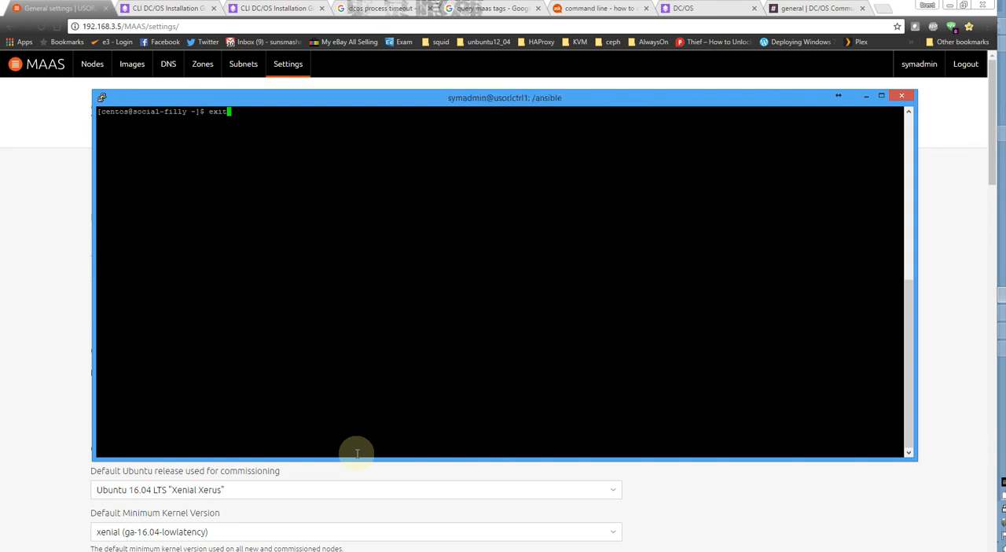
key("Up")
key("Return")
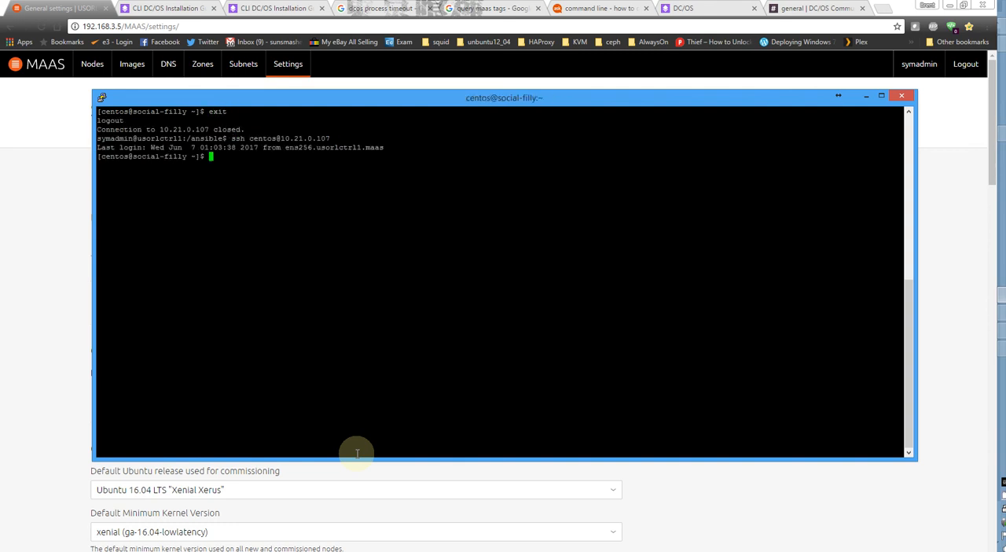